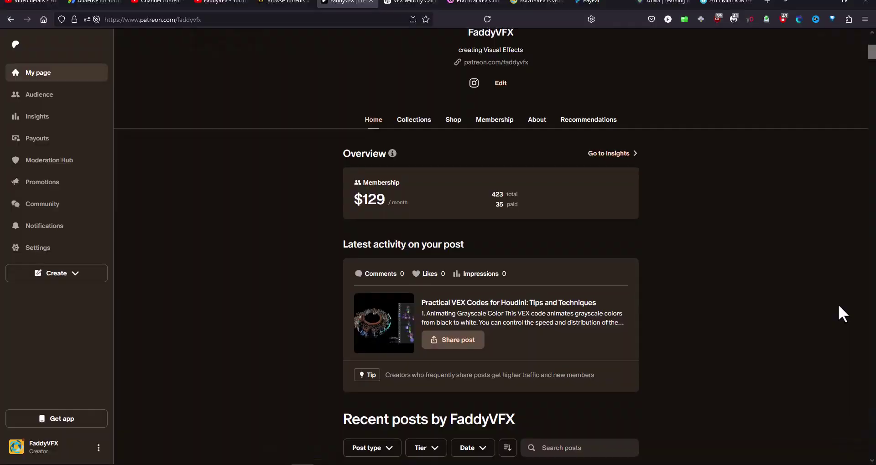
# Look through the recent posts on the FaddyVFX Patreon page, including the Practical VEX Codes for Houdini post
pyautogui.scroll(5, 838, 304)
pyautogui.scroll(-5, 839, 304)
pyautogui.scroll(-8, 839, 305)
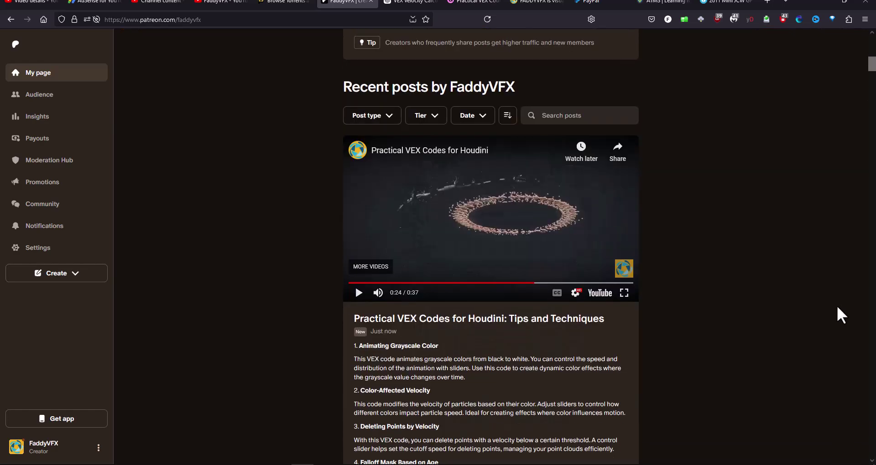
pyautogui.scroll(5, 739, 296)
pyautogui.scroll(7, 722, 309)
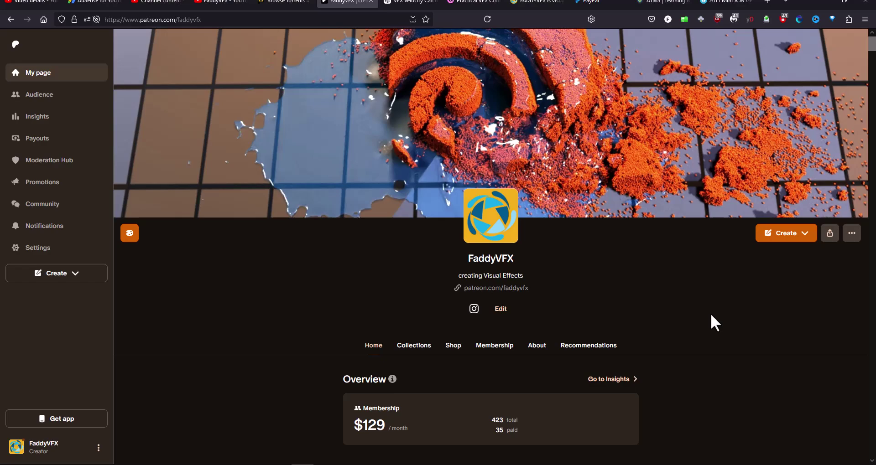
pyautogui.scroll(-15, 710, 313)
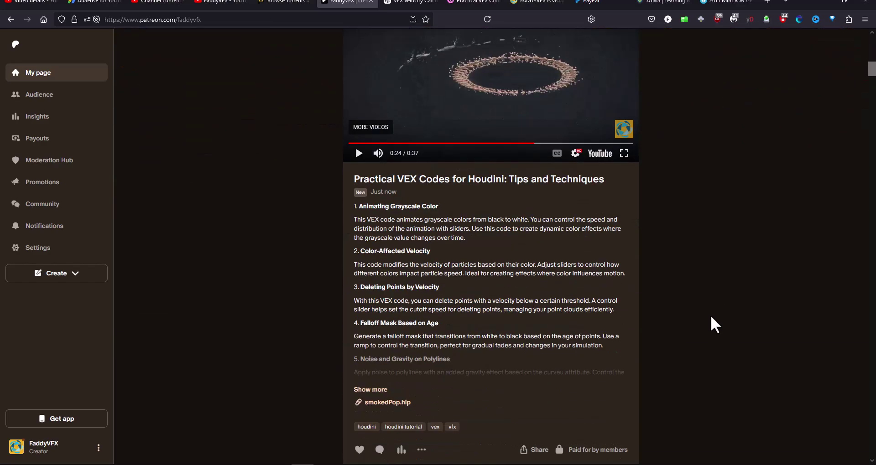
pyautogui.scroll(-9, 712, 317)
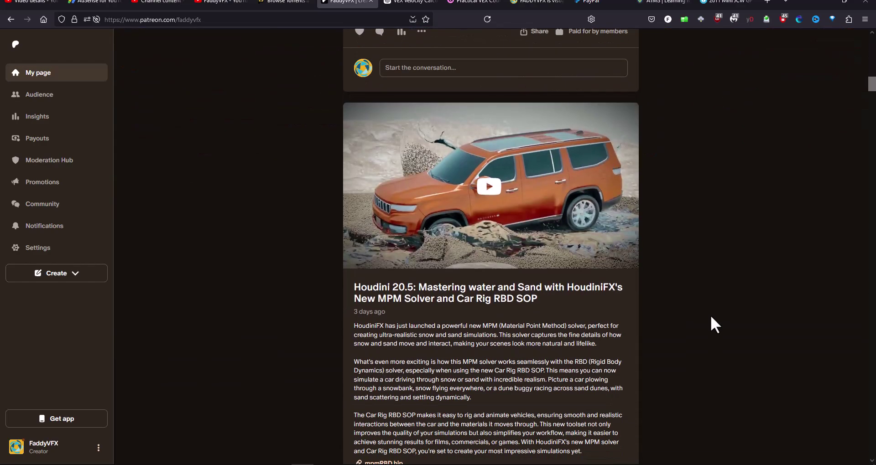
pyautogui.scroll(-12, 710, 315)
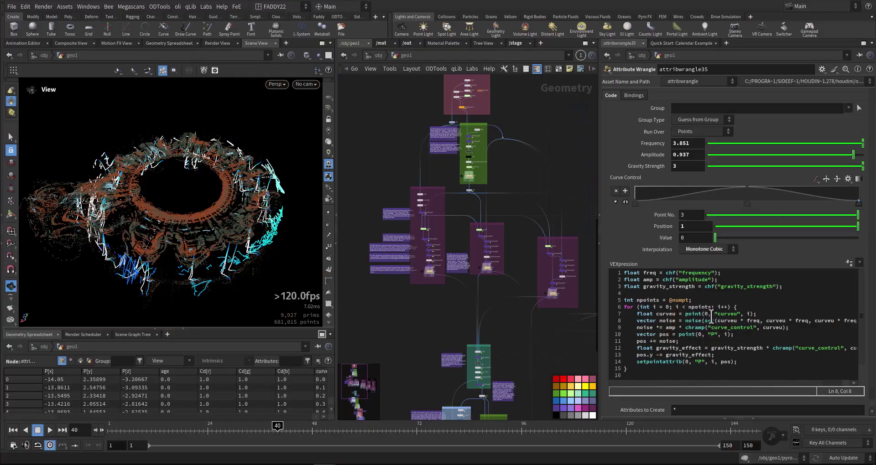
# Switch to Houdini and look over the geo1 node network up to the source geometry section with circle1 and sphere1
pyautogui.moveTo(420, 315)
pyautogui.mouseDown(button='middle')
pyautogui.moveTo(442, 324)
pyautogui.moveTo(428, 264)
pyautogui.moveTo(407, 316)
pyautogui.mouseUp(button='middle')
pyautogui.scroll(-6, 443, 326)
pyautogui.scroll(10, 429, 305)
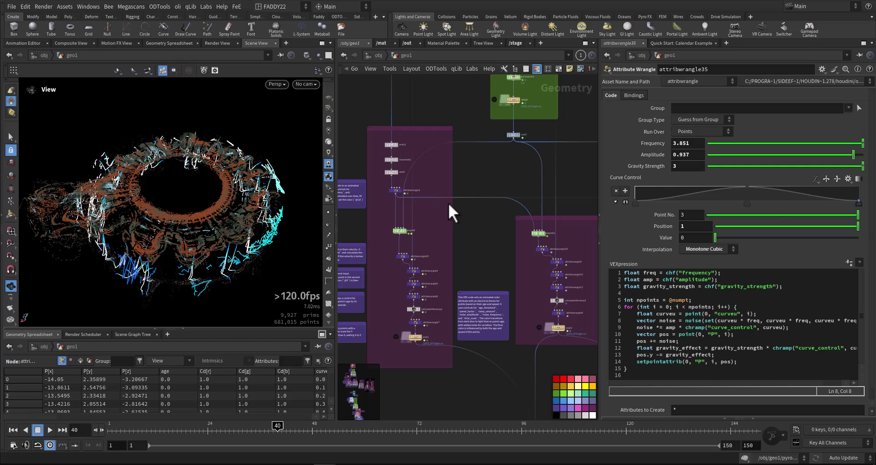
pyautogui.moveTo(467, 364); pyautogui.dragTo(467, 419, button='middle')
pyautogui.moveTo(453, 239); pyautogui.dragTo(441, 297, button='middle')
pyautogui.scroll(5, 480, 281)
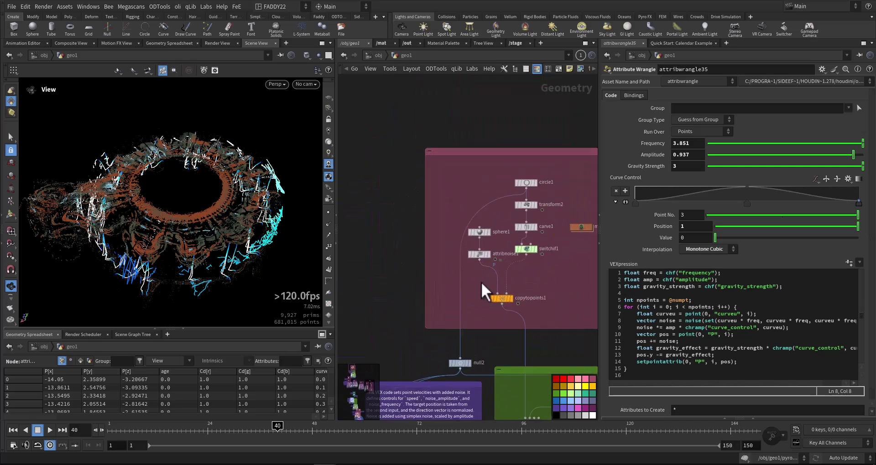
# Select attribwrangle1 in the green section and highlight the velocity and noise lines of its VEX code
pyautogui.moveTo(470, 324); pyautogui.dragTo(479, 208, button='middle')
pyautogui.scroll(2, 455, 286)
pyautogui.scroll(2, 455, 287)
pyautogui.moveTo(531, 312); pyautogui.dragTo(482, 271, button='middle')
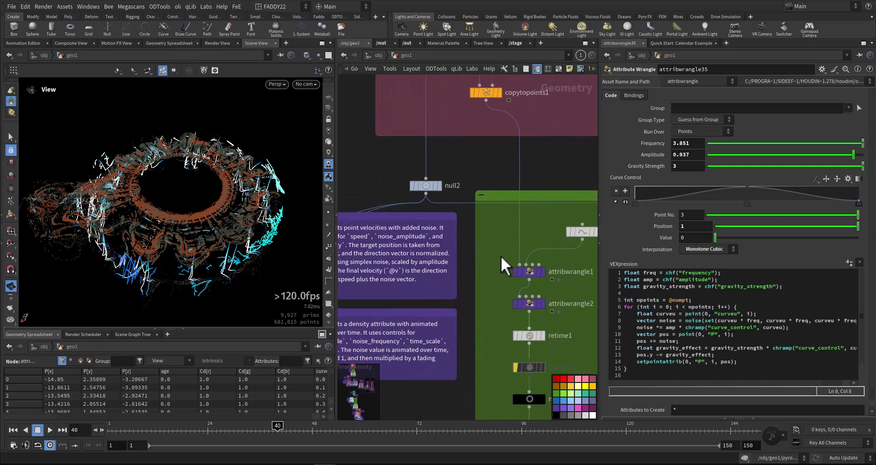
pyautogui.moveTo(500, 255); pyautogui.dragTo(524, 283)
pyautogui.moveTo(724, 242); pyautogui.dragTo(624, 208)
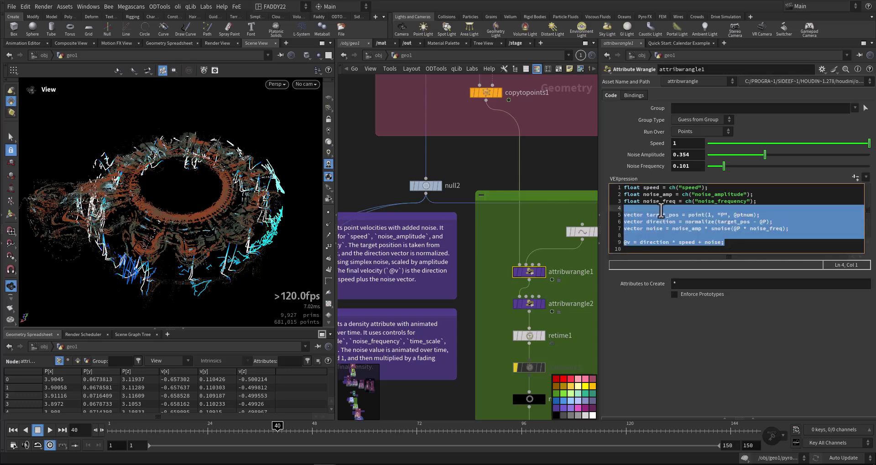
# Display the circle1 node in the source geometry section and show its parameters
pyautogui.moveTo(486, 256); pyautogui.dragTo(524, 254, button='middle')
pyautogui.scroll(-6, 524, 254)
pyautogui.moveTo(470, 194); pyautogui.dragTo(423, 284, button='middle')
pyautogui.moveTo(514, 289); pyautogui.dragTo(525, 338, button='middle')
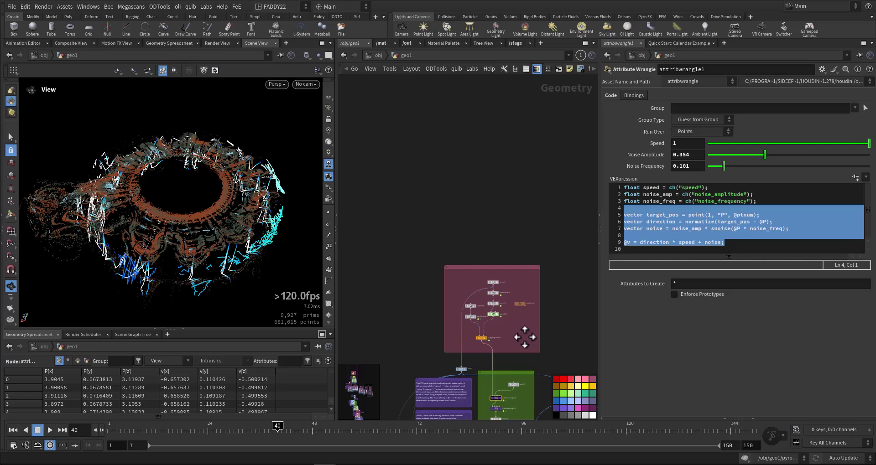
pyautogui.scroll(5, 511, 311)
pyautogui.click(482, 228)
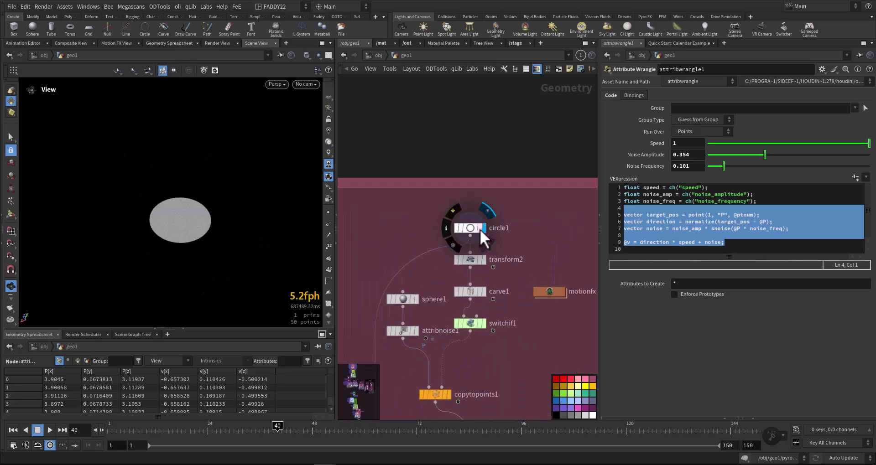
pyautogui.click(472, 228)
pyautogui.moveTo(491, 308); pyautogui.dragTo(510, 253, button='middle')
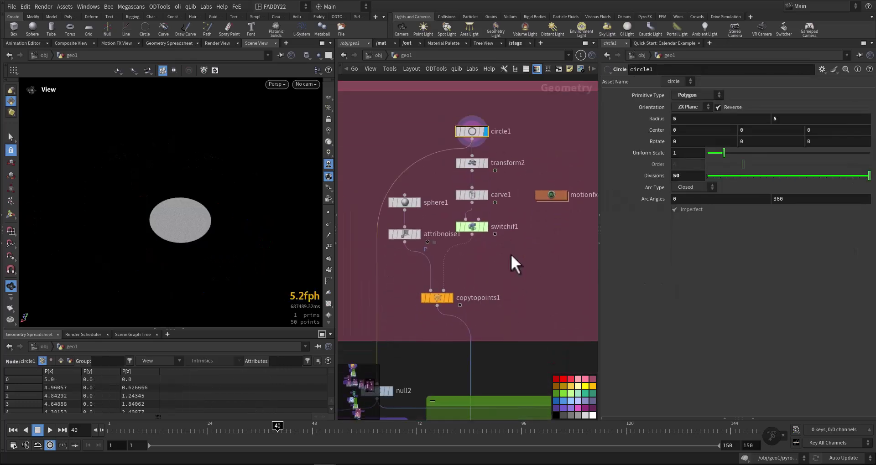
# Display carve1 with its parameters, and inspect the limit1 settings inside the motionfx network before returning to geo1
pyautogui.click(484, 195)
pyautogui.click(473, 196)
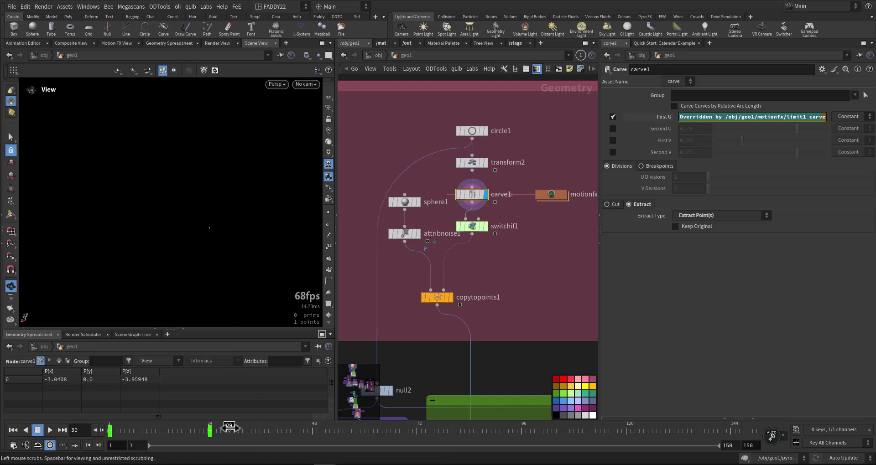
pyautogui.moveTo(505, 328); pyautogui.dragTo(520, 278, button='middle')
pyautogui.doubleClick(558, 156)
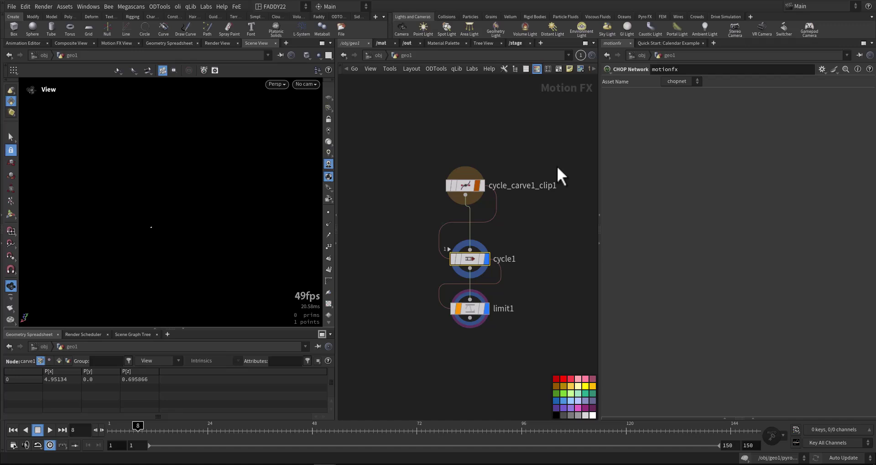
pyautogui.click(477, 307)
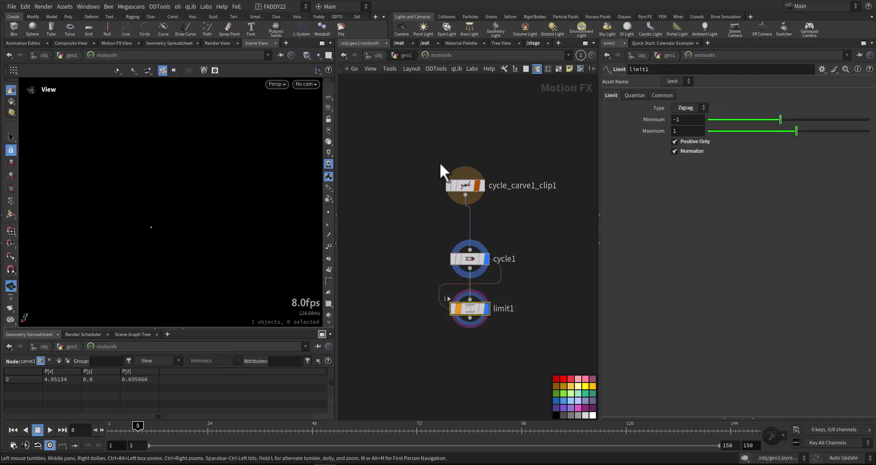
pyautogui.press('u')
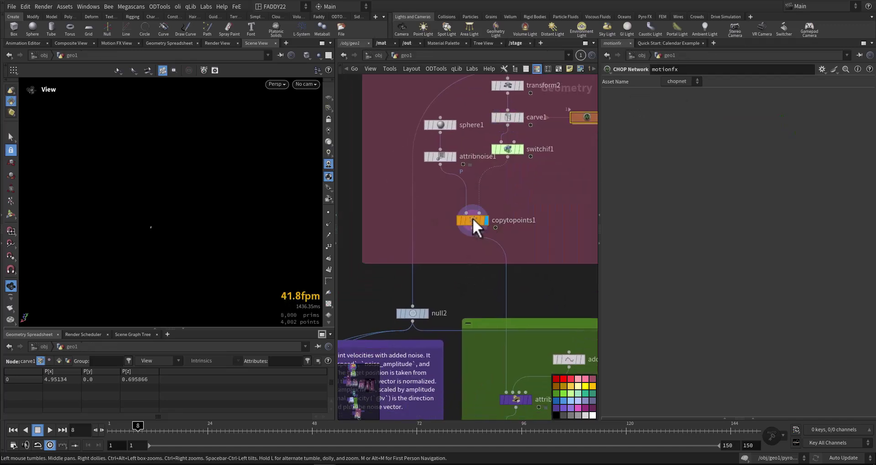
# Display the copytopoints1 result, show its parameters, and scrub the timeline back to frame 1
pyautogui.click(472, 219)
pyautogui.moveTo(152, 228); pyautogui.dragTo(160, 242)
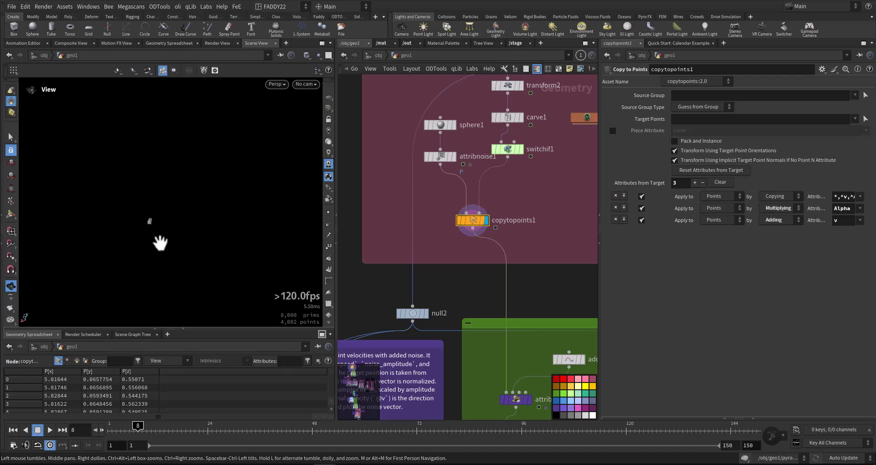
pyautogui.moveTo(140, 423); pyautogui.dragTo(97, 426)
# Select attribwrangle1 in the green smoke section and review its VEX code again
pyautogui.moveTo(467, 285); pyautogui.dragTo(469, 185, button='middle')
pyautogui.scroll(-3, 473, 291)
pyautogui.moveTo(483, 313); pyautogui.dragTo(499, 191, button='middle')
pyautogui.click(492, 197)
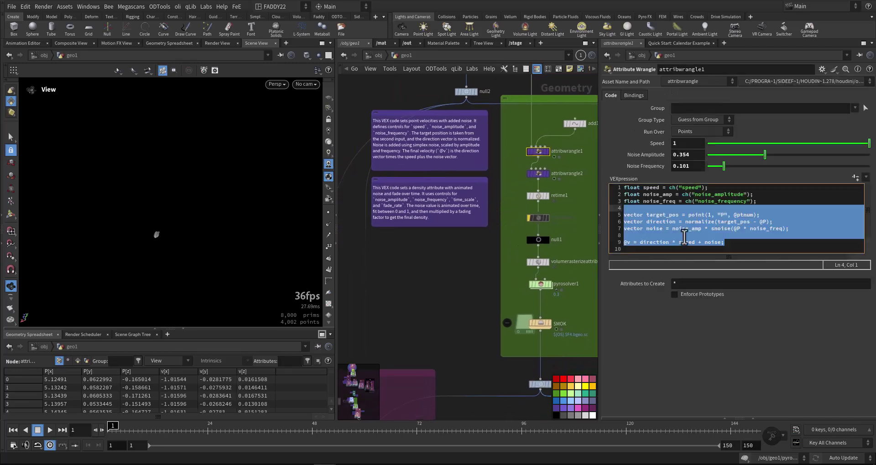
# Select volumerasterizeattributes1 above the pyro solver and review its rasterization settings
pyautogui.moveTo(513, 270); pyautogui.dragTo(483, 242, button='middle')
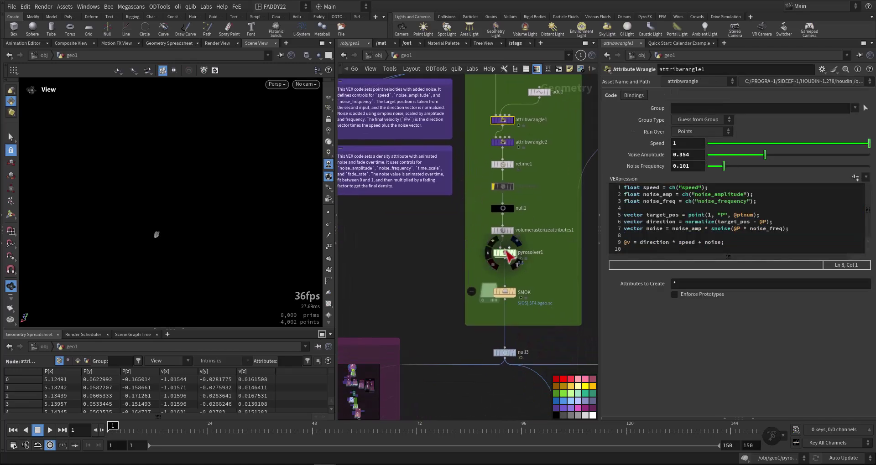
pyautogui.scroll(4, 487, 250)
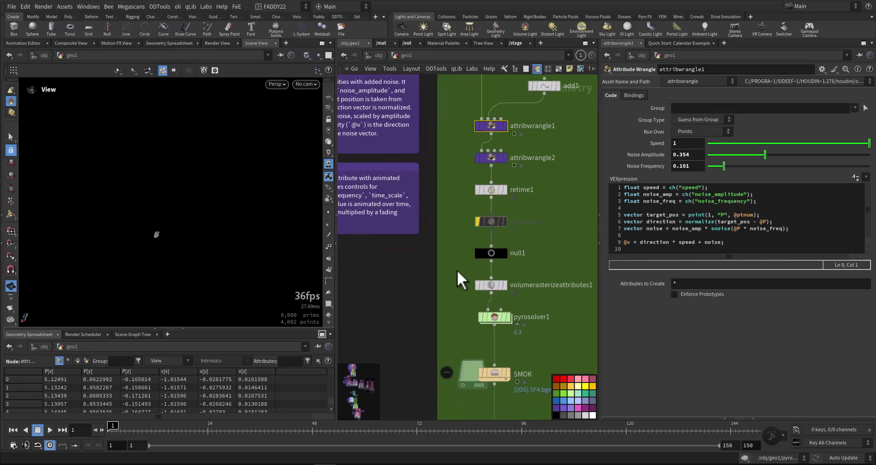
pyautogui.moveTo(456, 270); pyautogui.dragTo(506, 289)
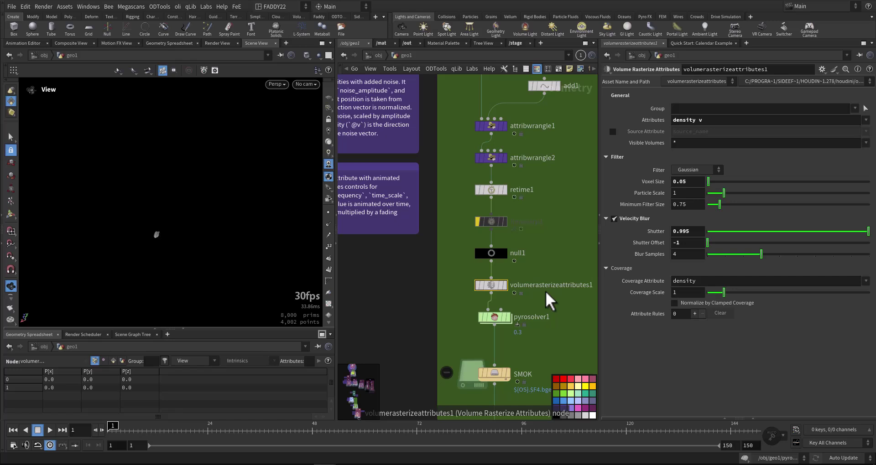
# Check the SMOK file cache node's settings, and show the source volume settings of pyrosolver1
pyautogui.moveTo(537, 357); pyautogui.dragTo(506, 288, button='middle')
pyautogui.moveTo(508, 299); pyautogui.dragTo(425, 329)
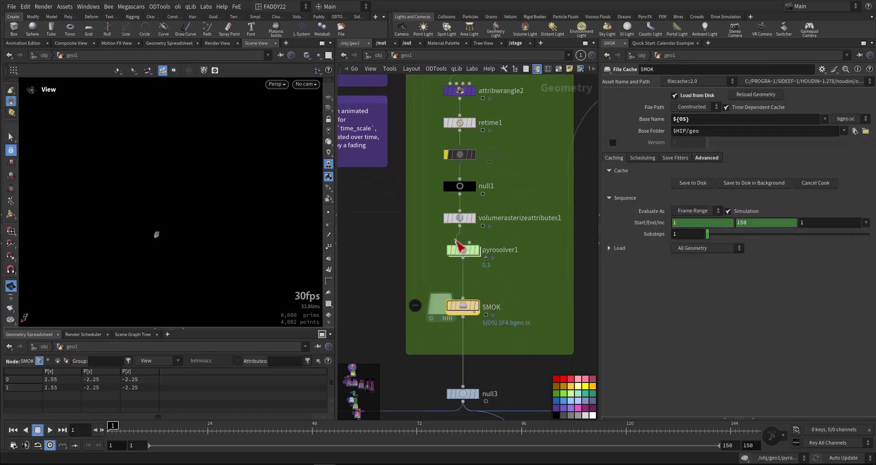
pyautogui.click(466, 252)
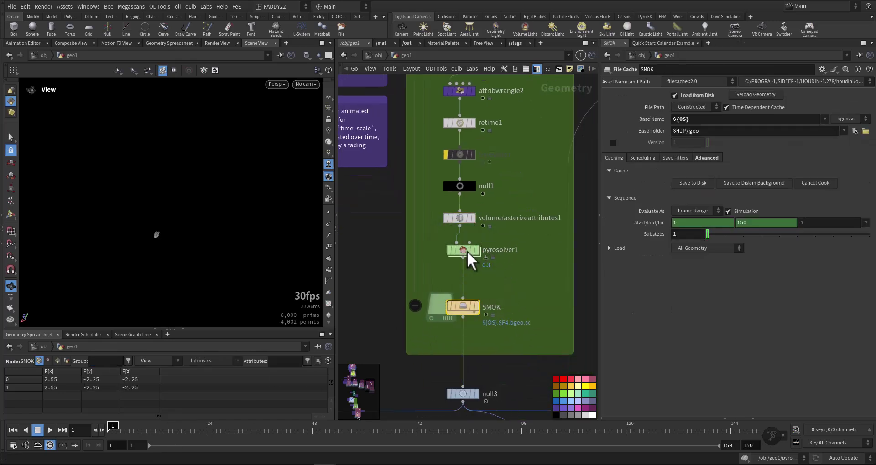
pyautogui.press('Up')
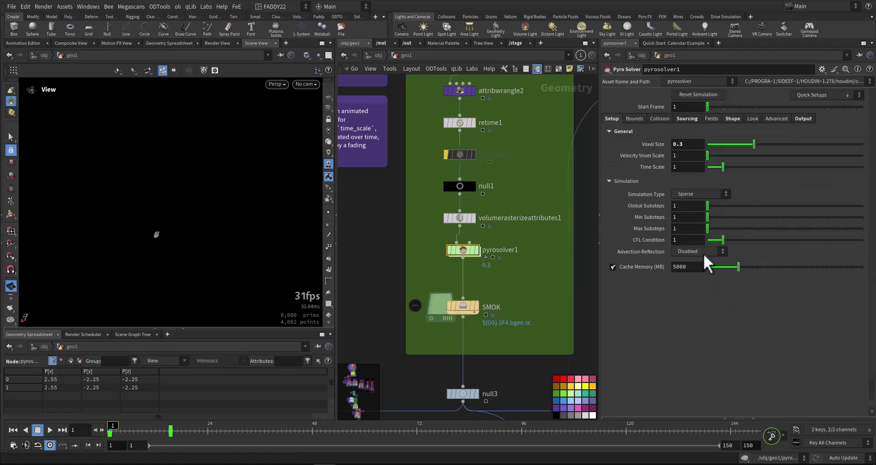
pyautogui.click(686, 120)
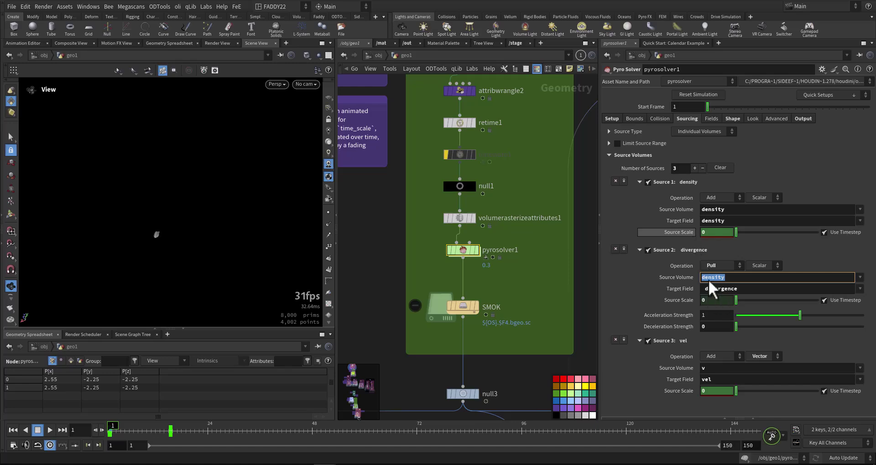
# View the animation curve of the divergence source's Source Scale, and close the Animation Editor
pyautogui.keyDown('shift'); pyautogui.click(675, 300); pyautogui.keyUp('shift')
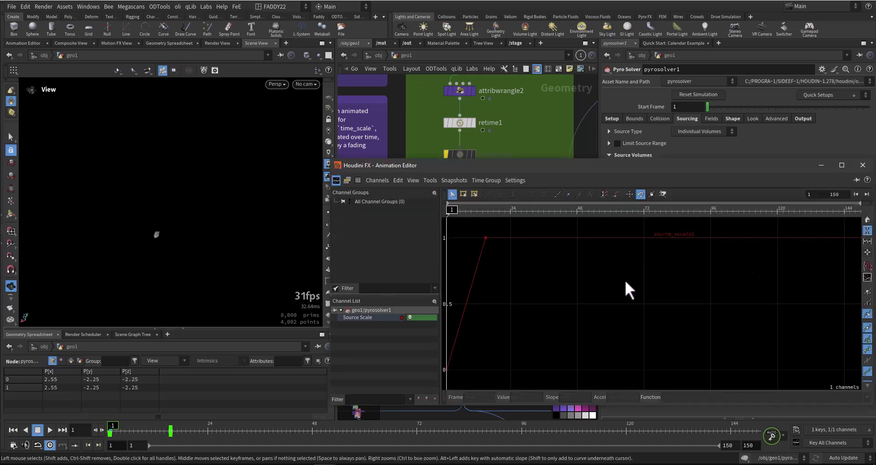
pyautogui.press('h')
pyautogui.click(863, 165)
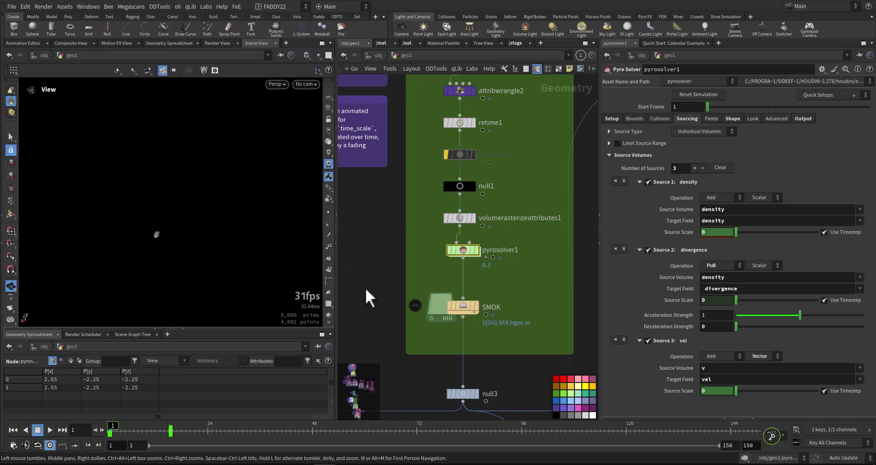
# Display the cached SMOK simulation, play it back in the viewport, and stop at frame 77
pyautogui.moveTo(393, 324); pyautogui.dragTo(391, 281, button='middle')
pyautogui.click(462, 254)
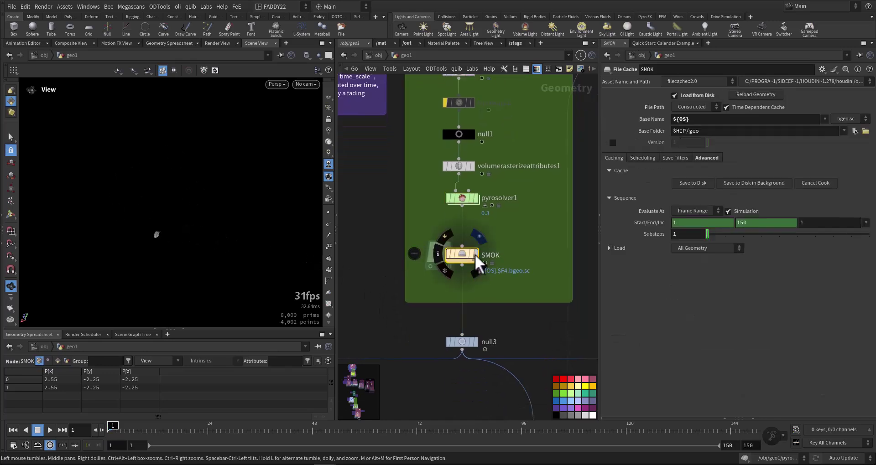
pyautogui.click(50, 430)
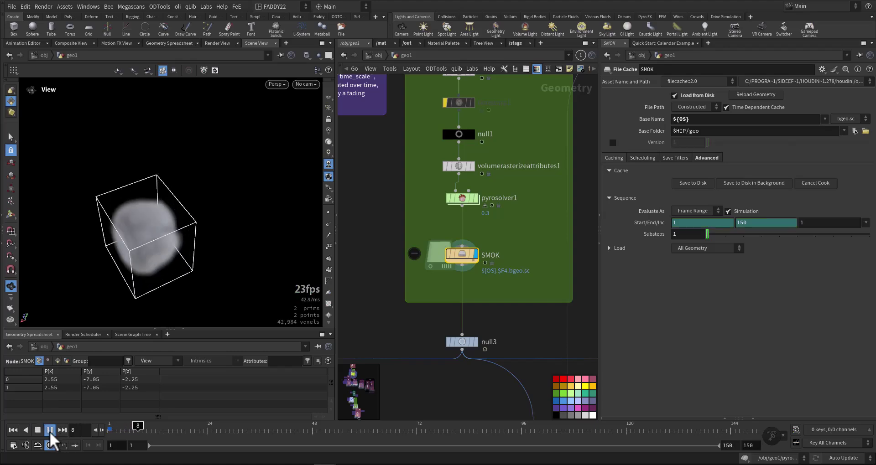
pyautogui.scroll(-5, 199, 302)
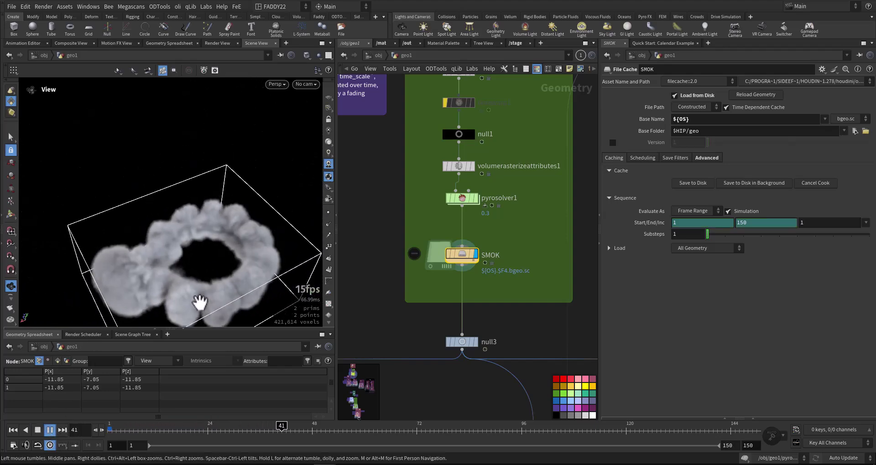
pyautogui.moveTo(199, 302); pyautogui.dragTo(187, 266, button='middle')
pyautogui.scroll(-3, 187, 272)
pyautogui.scroll(-1, 188, 273)
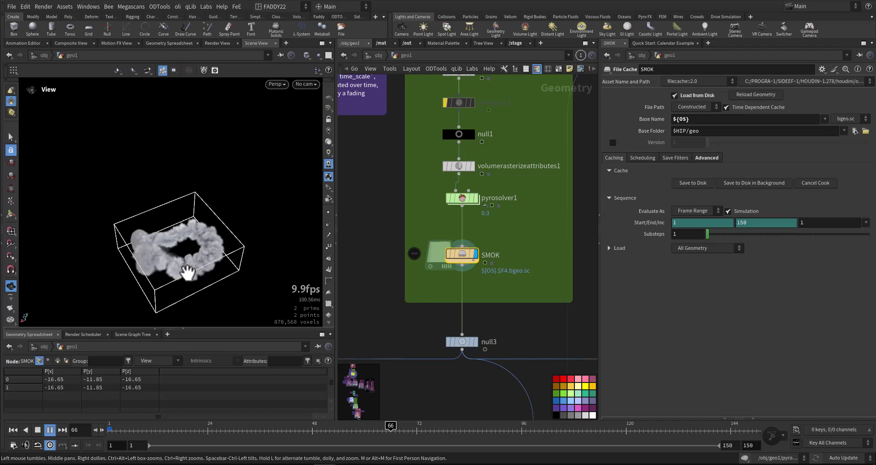
pyautogui.moveTo(246, 302); pyautogui.dragTo(240, 286)
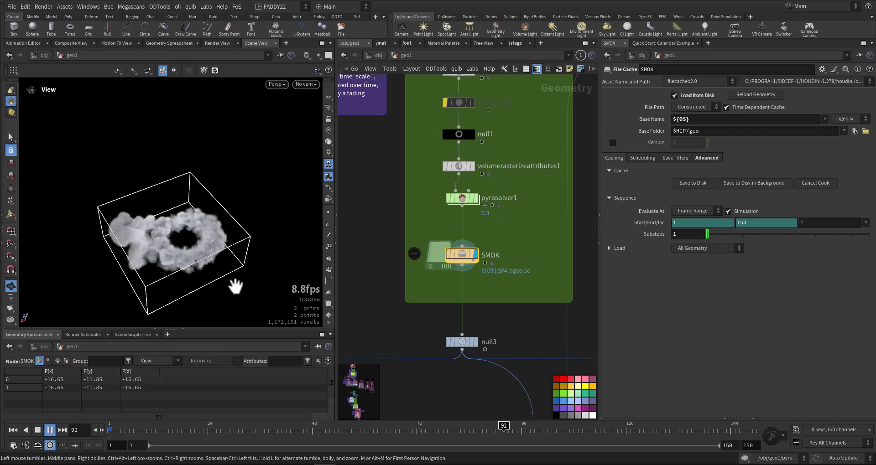
pyautogui.click(441, 436)
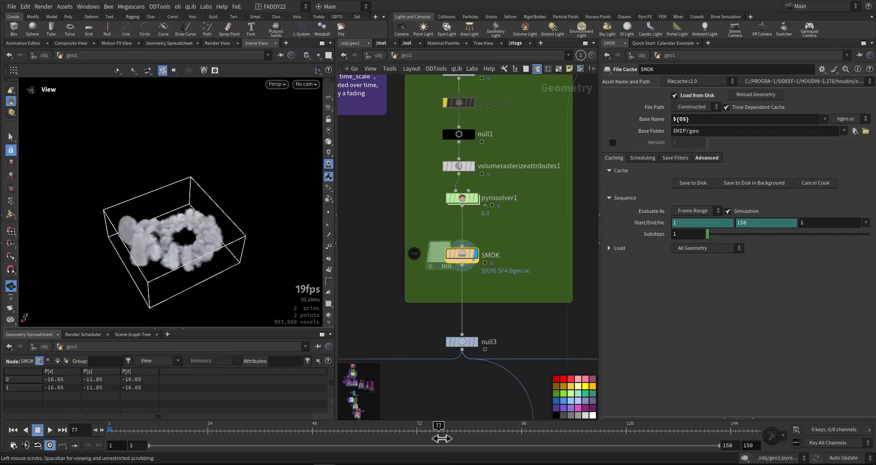
# View the smoke ring up close and check the SMOK node's volume information
pyautogui.moveTo(136, 216); pyautogui.dragTo(133, 186)
pyautogui.scroll(8, 184, 209)
pyautogui.moveTo(461, 260); pyautogui.dragTo(347, 237, button='middle')
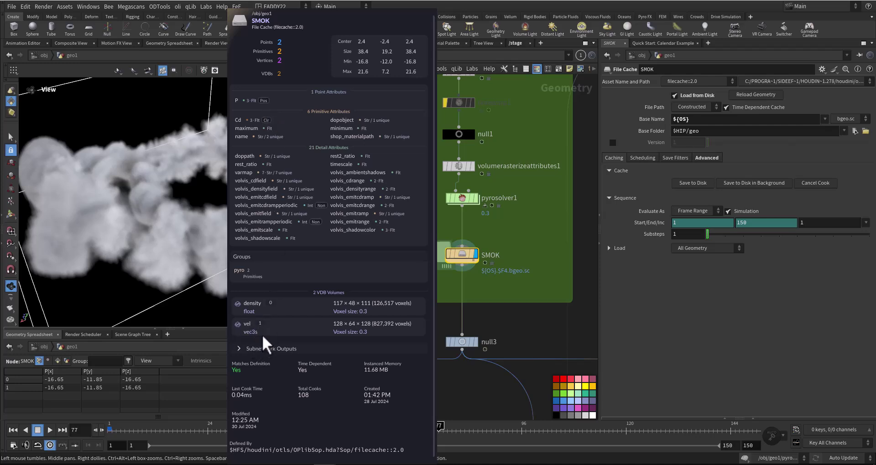
# Select and display the null2 node above the green smoke network box to view its source geometry
pyautogui.scroll(-10, 506, 296)
pyautogui.scroll(5, 488, 284)
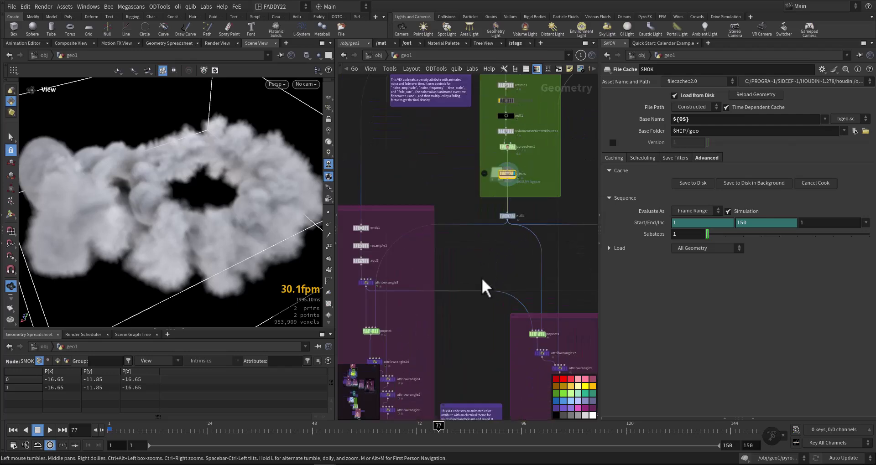
pyautogui.moveTo(481, 277); pyautogui.dragTo(485, 382, button='middle')
pyautogui.scroll(5, 520, 269)
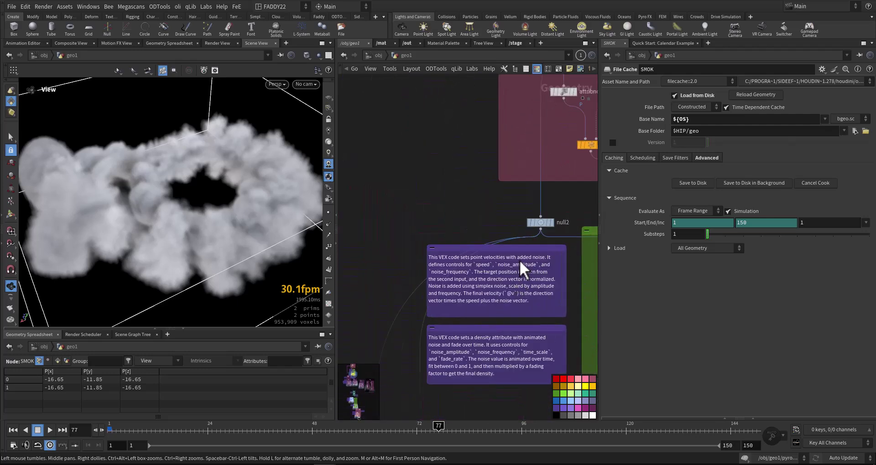
pyautogui.click(553, 223)
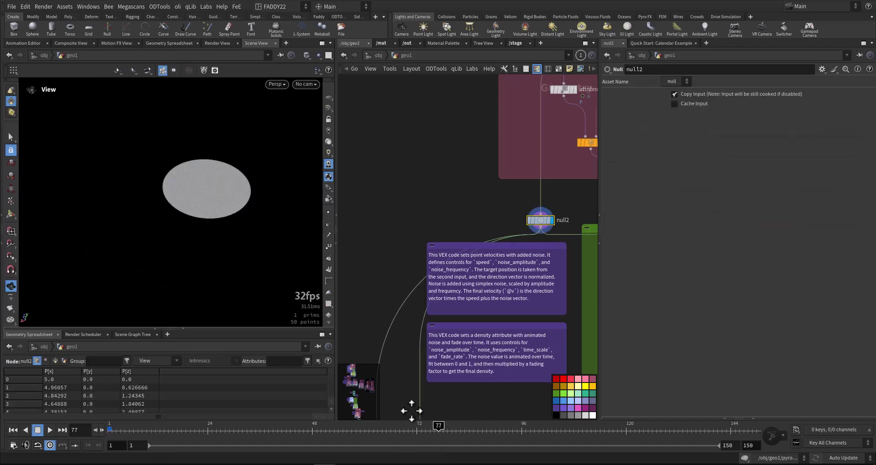
# Display the outputs of ends1, resample1 and add2 one after another in the purple network box
pyautogui.moveTo(411, 406); pyautogui.dragTo(461, 185, button='middle')
pyautogui.moveTo(420, 281); pyautogui.dragTo(421, 235, button='middle')
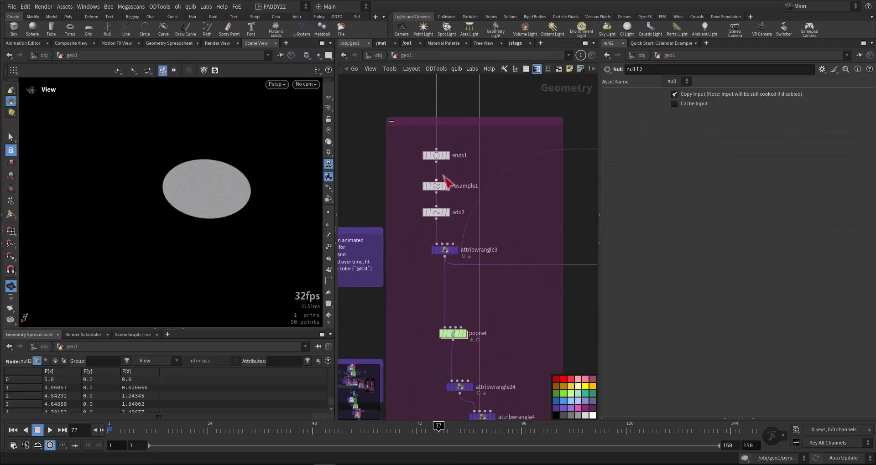
pyautogui.click(447, 155)
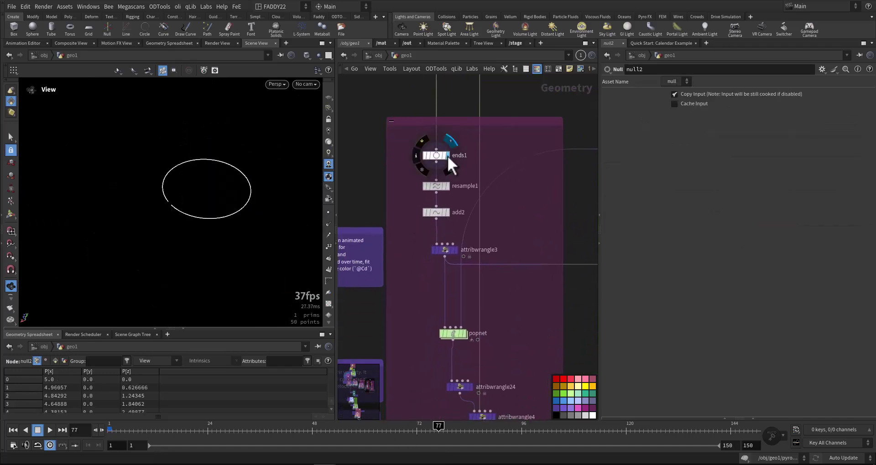
pyautogui.click(448, 186)
pyautogui.click(447, 212)
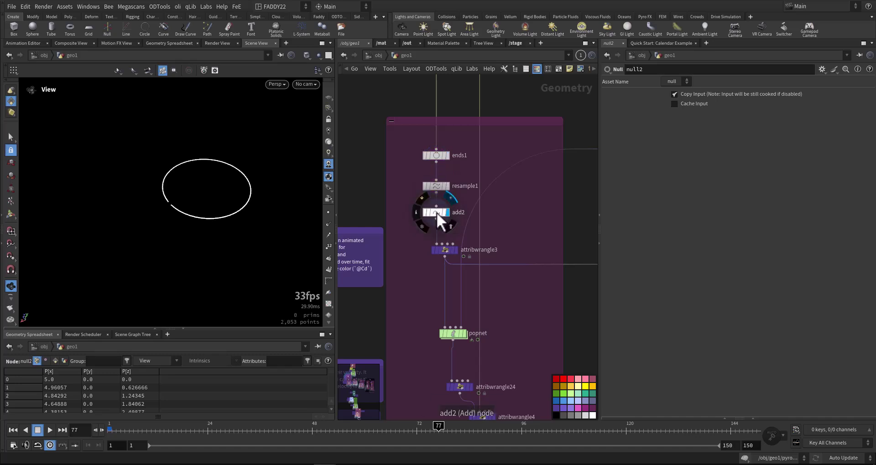
# Display attribwrangle3 with its VEX code and note, scrub the timeline to frame 55, and return to frame 1
pyautogui.click(455, 250)
pyautogui.click(442, 247)
pyautogui.moveTo(419, 291); pyautogui.dragTo(484, 267, button='middle')
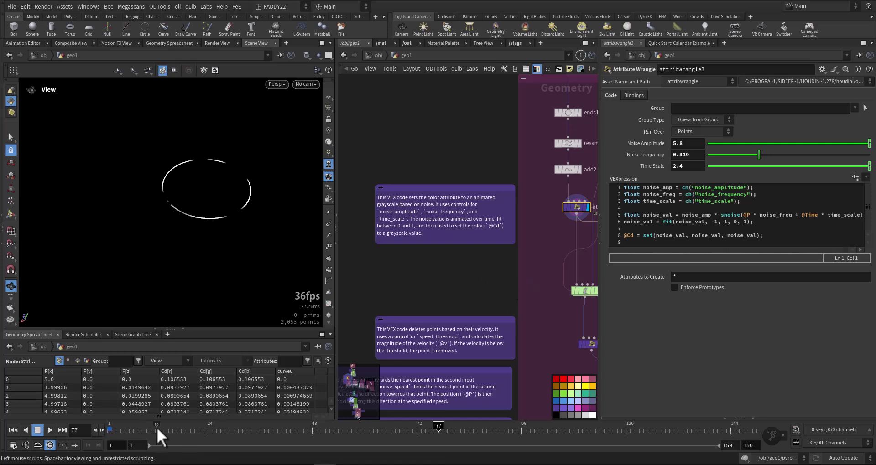
pyautogui.moveTo(444, 437); pyautogui.dragTo(343, 430)
pyautogui.moveTo(527, 304); pyautogui.dragTo(438, 260, button='middle')
pyautogui.moveTo(502, 248)
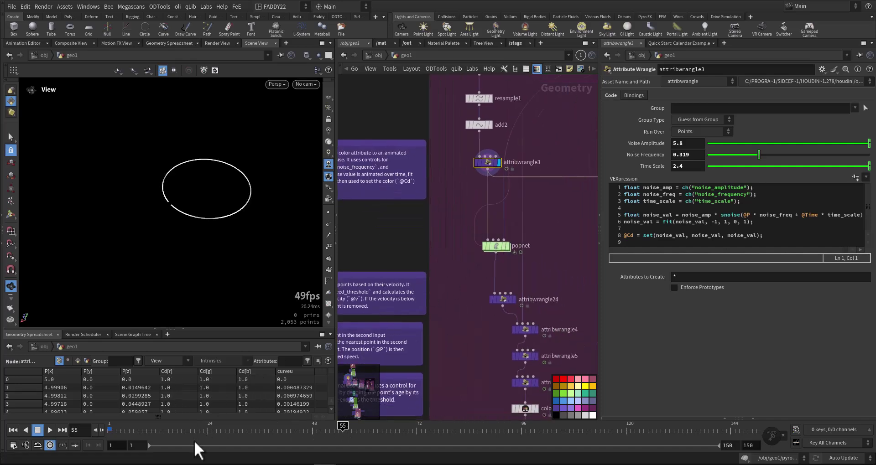
pyautogui.click(13, 430)
# Follow the attribwrangle3 connections across the network, enter popnet, and show the settings of popadvectbyvolumes1
pyautogui.scroll(-10, 511, 247)
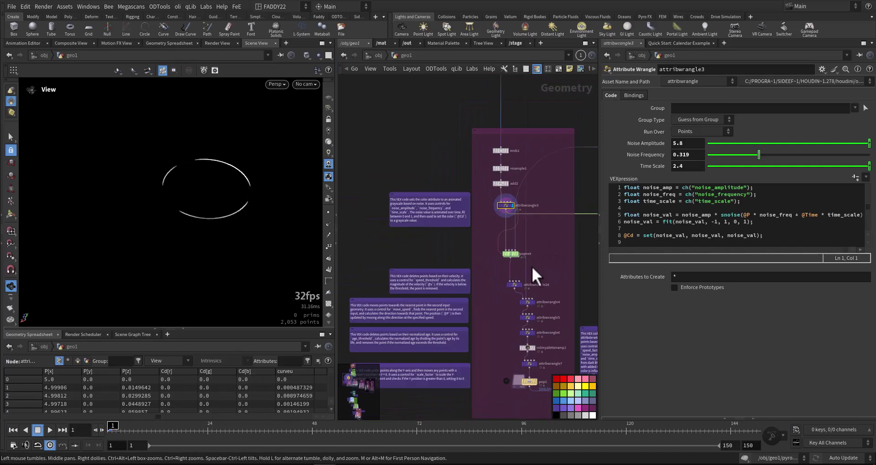
pyautogui.moveTo(529, 259); pyautogui.dragTo(451, 240, button='middle')
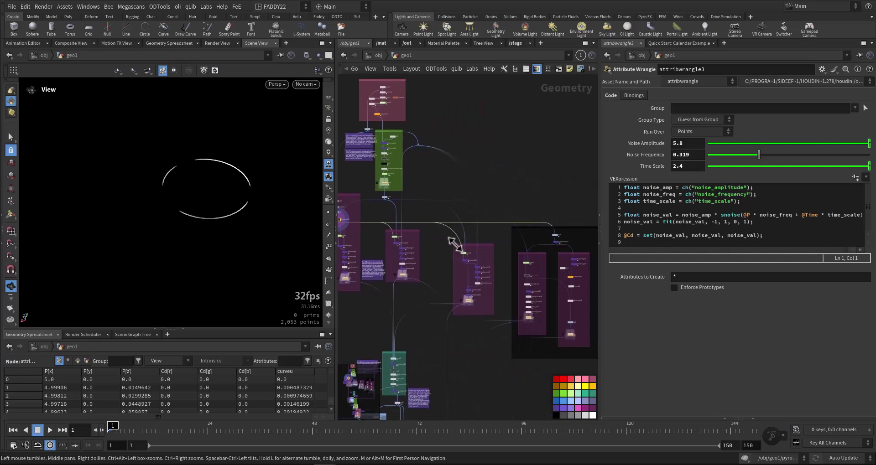
pyautogui.moveTo(589, 261); pyautogui.dragTo(550, 251, button='middle')
pyautogui.scroll(10, 525, 254)
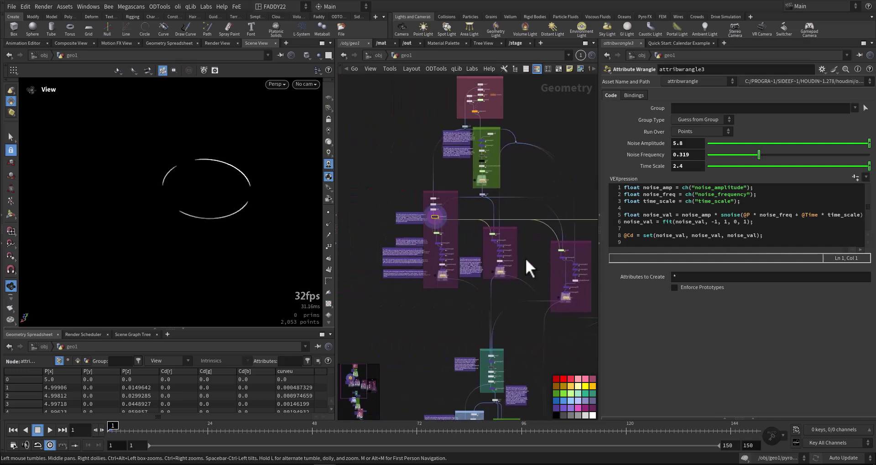
pyautogui.scroll(2, 489, 286)
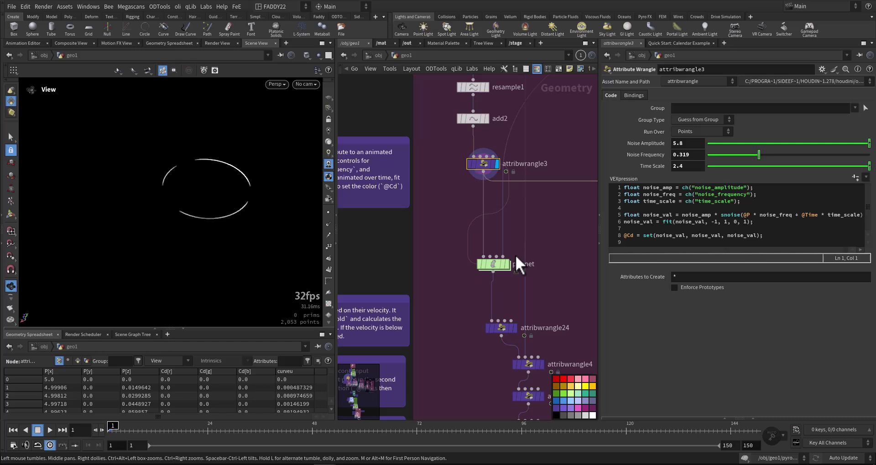
pyautogui.doubleClick(498, 264)
pyautogui.moveTo(511, 281); pyautogui.dragTo(506, 328, button='middle')
pyautogui.scroll(3, 531, 259)
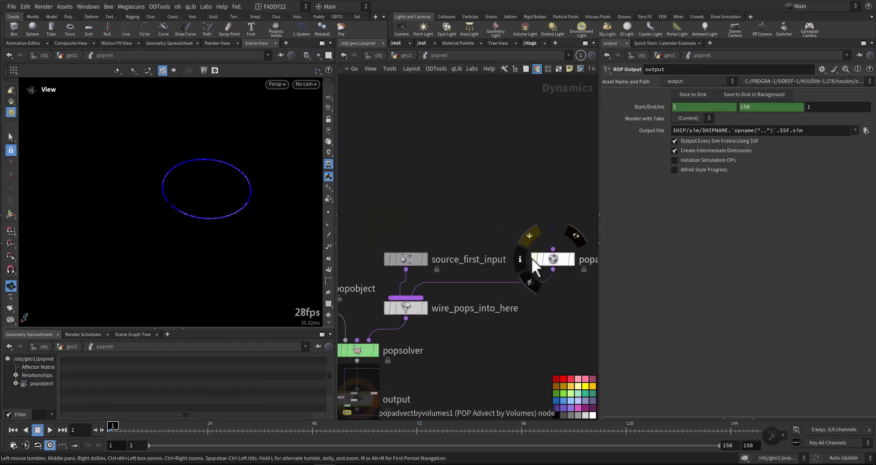
pyautogui.moveTo(555, 201); pyautogui.dragTo(475, 185, button='middle')
pyautogui.click(479, 242)
pyautogui.moveTo(522, 313); pyautogui.dragTo(539, 281, button='middle')
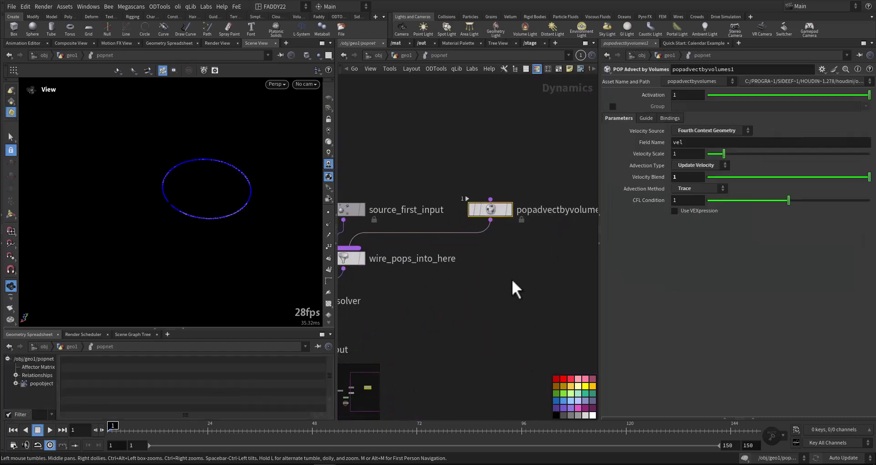
# Check the Advection Type options of popadvectbyvolumes1, keep Update Velocity, and return to the geo1 network
pyautogui.click(704, 166)
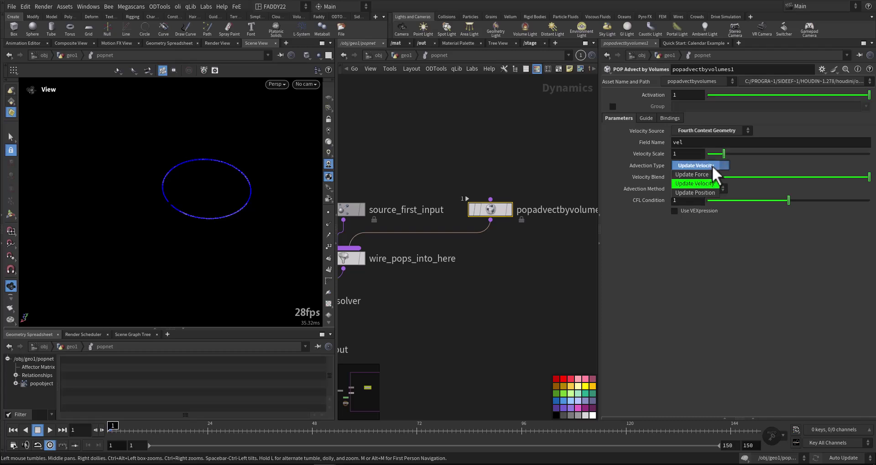
pyautogui.click(712, 165)
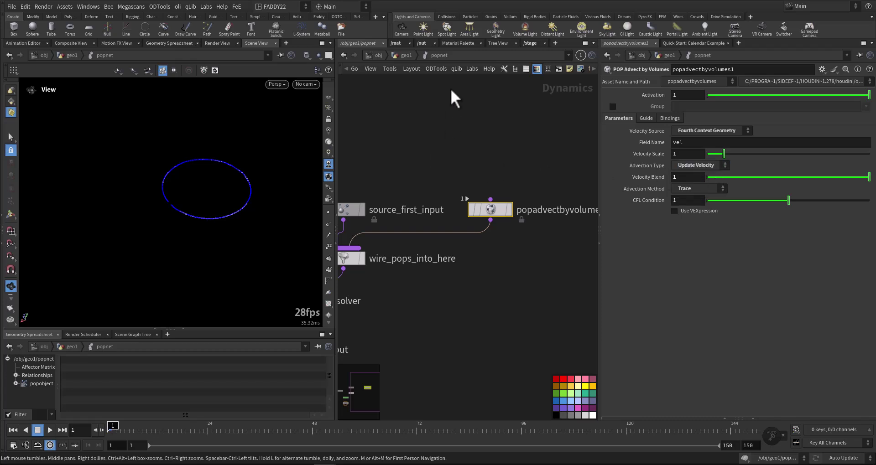
pyautogui.click(407, 55)
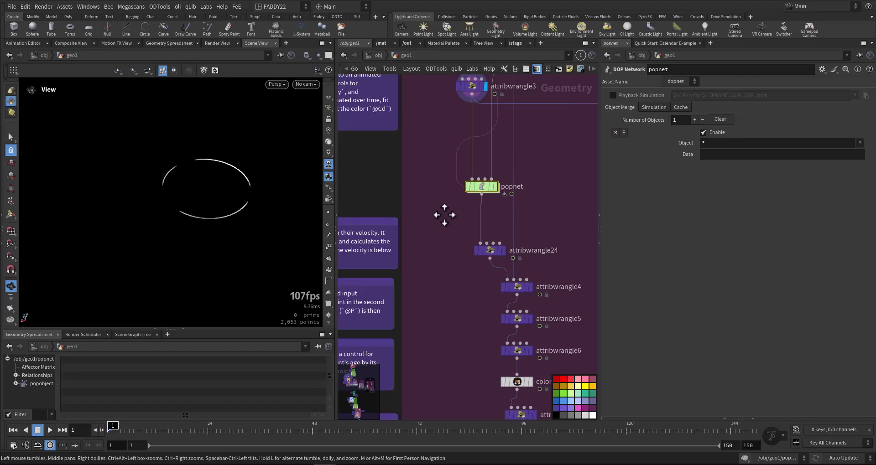
# Display attribwrangle24 at frame 24, and read its velocity-based point deletion code and note
pyautogui.click(497, 217)
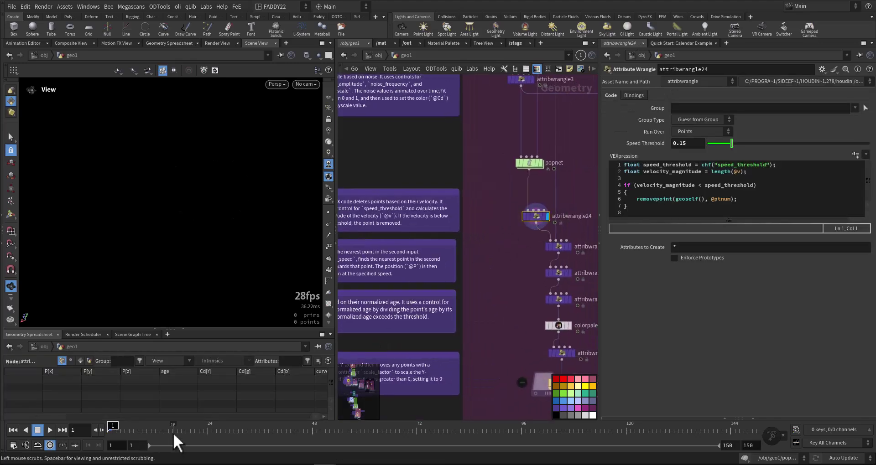
pyautogui.click(207, 433)
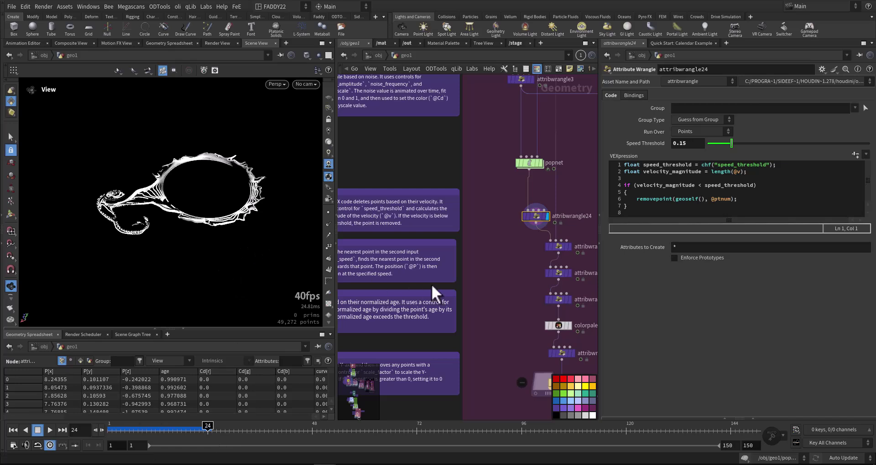
pyautogui.moveTo(450, 283); pyautogui.dragTo(496, 302, button='middle')
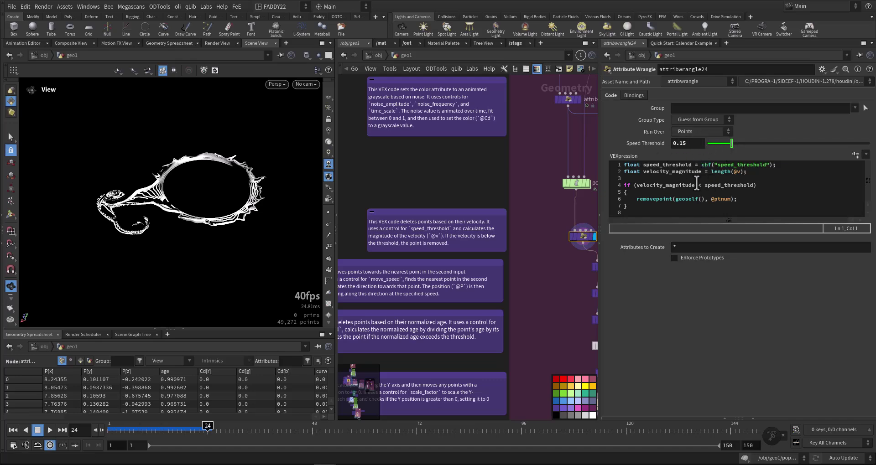
pyautogui.scroll(-1, 559, 270)
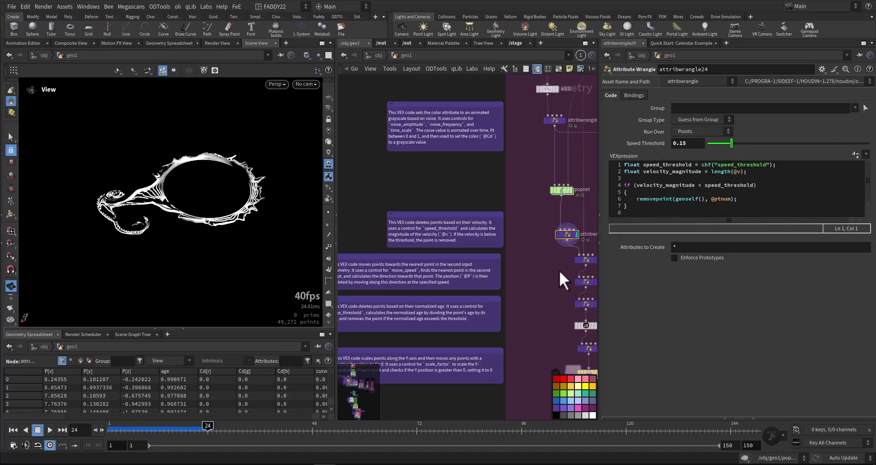
# Display attribwrangle4, and review its VEX code for moving points towards the nearest input point
pyautogui.moveTo(548, 271); pyautogui.dragTo(483, 283, button='middle')
pyautogui.click(530, 250)
pyautogui.scroll(1, 483, 283)
pyautogui.scroll(-3, 483, 283)
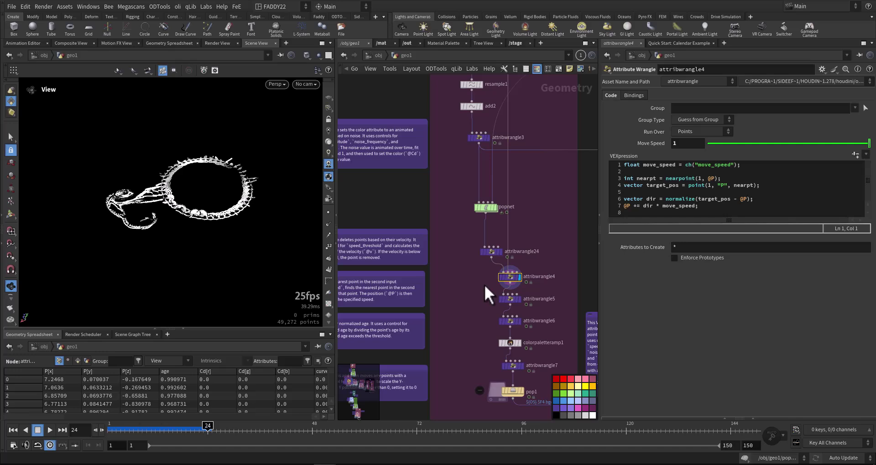
pyautogui.scroll(-2, 534, 250)
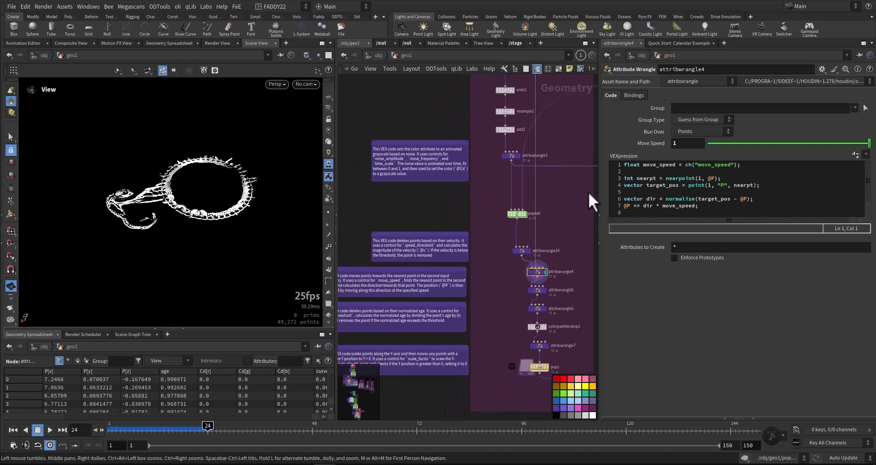
# Trace the second input of attribwrangle4 back up to null2, and display that target geometry
pyautogui.moveTo(493, 251); pyautogui.dragTo(485, 329, button='middle')
pyautogui.moveTo(493, 216); pyautogui.dragTo(487, 311, button='middle')
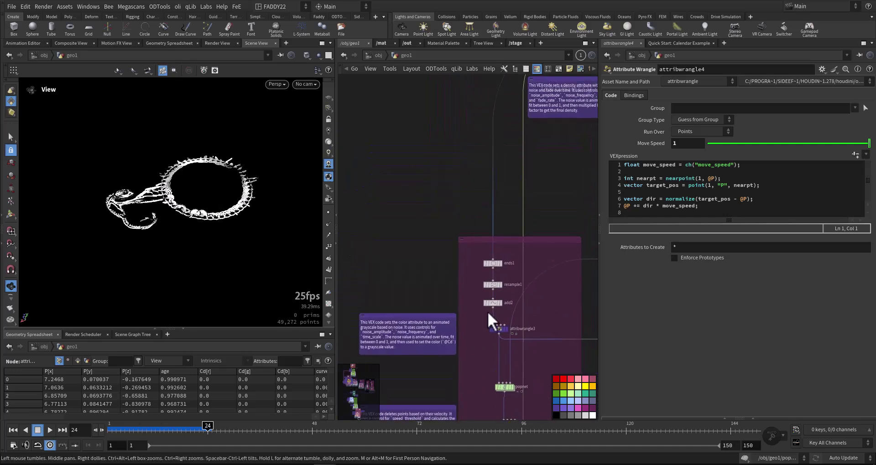
pyautogui.moveTo(559, 177); pyautogui.dragTo(520, 305, button='middle')
pyautogui.moveTo(514, 238); pyautogui.dragTo(511, 306, button='middle')
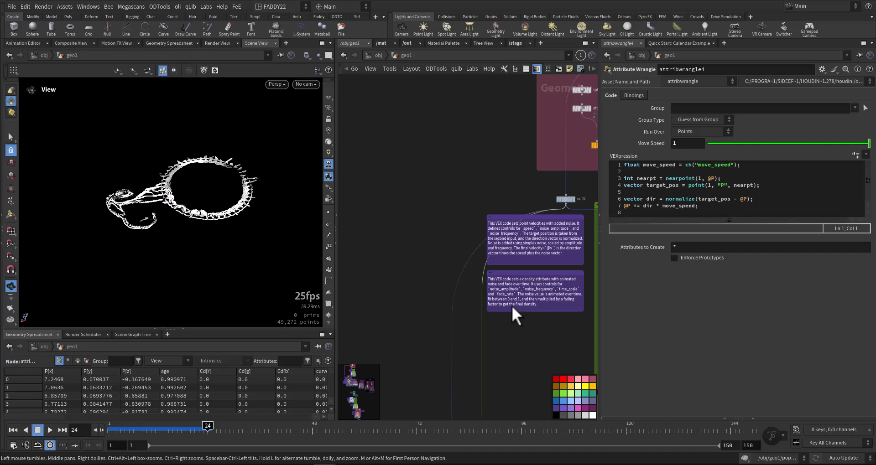
pyautogui.click(576, 199)
pyautogui.moveTo(476, 334); pyautogui.dragTo(485, 208, button='middle')
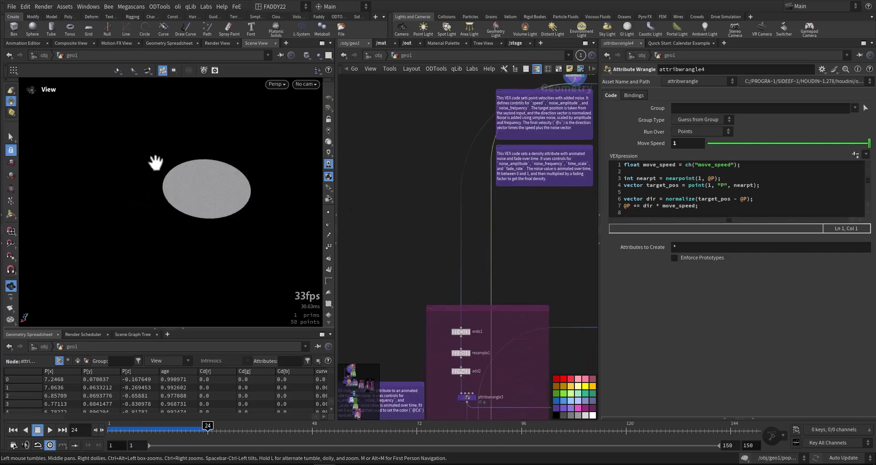
# Display attribwrangle4 again and view its particles at frame 48
pyautogui.scroll(-6, 438, 335)
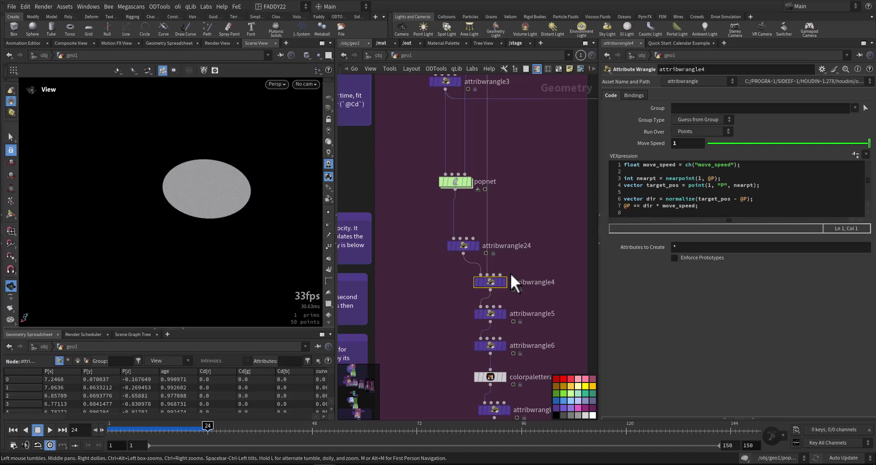
pyautogui.click(505, 282)
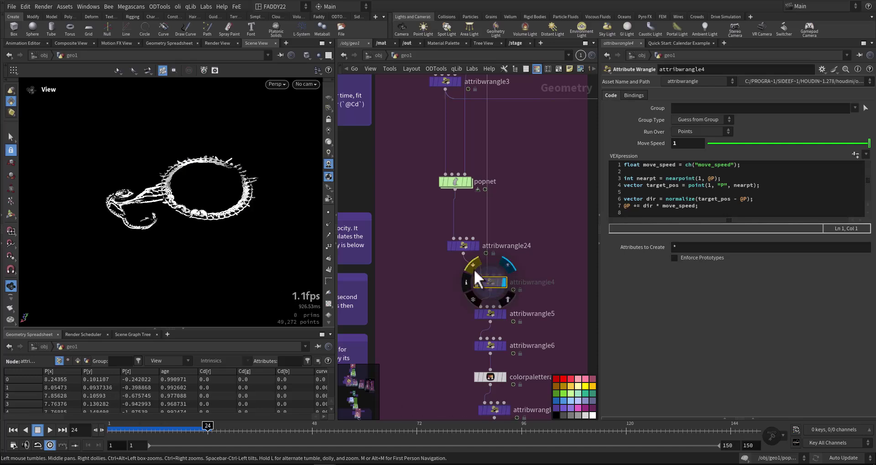
pyautogui.click(313, 433)
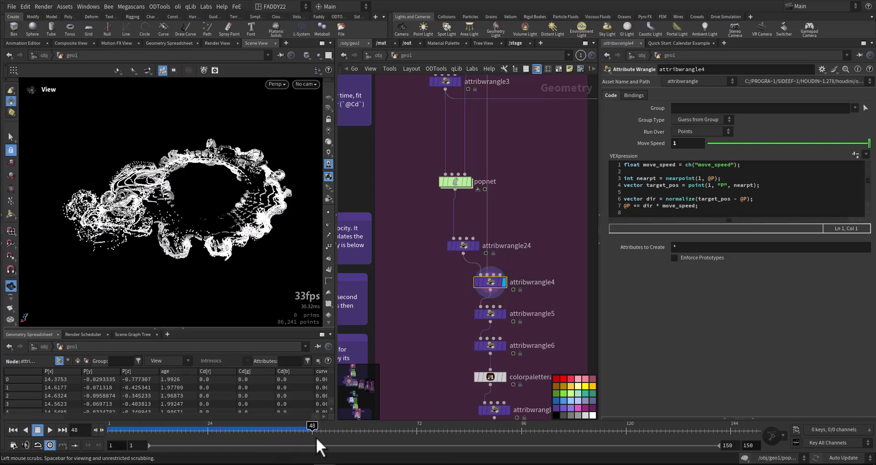
# Read the VEX notes beside the wrangles, and show the age threshold code of attribwrangle5
pyautogui.moveTo(435, 301); pyautogui.dragTo(526, 245, button='middle')
pyautogui.scroll(-3, 527, 251)
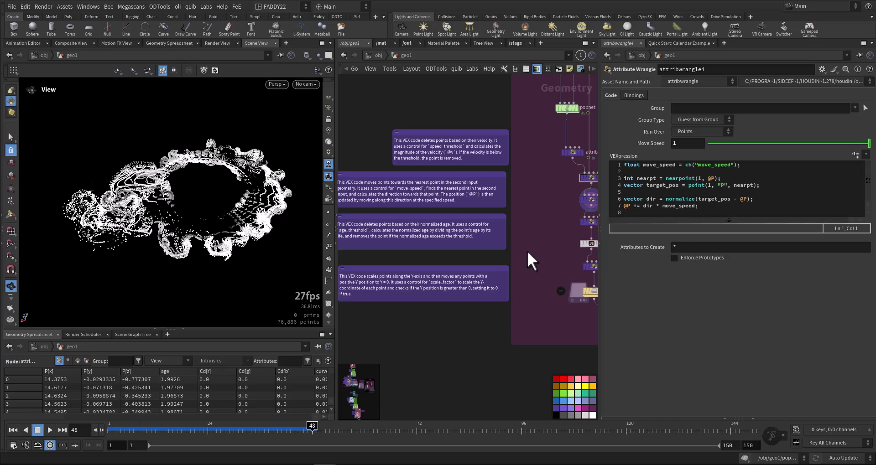
pyautogui.moveTo(585, 247); pyautogui.dragTo(489, 248, button='middle')
pyautogui.click(529, 192)
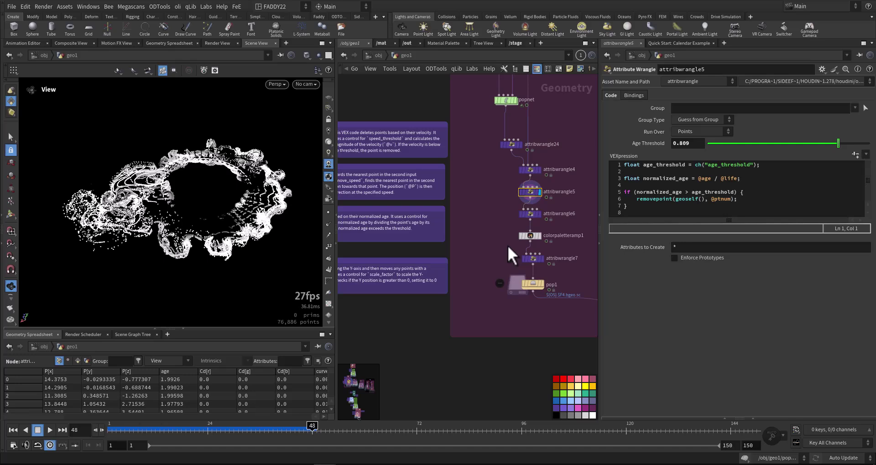
pyautogui.moveTo(508, 245); pyautogui.dragTo(496, 230, button='middle')
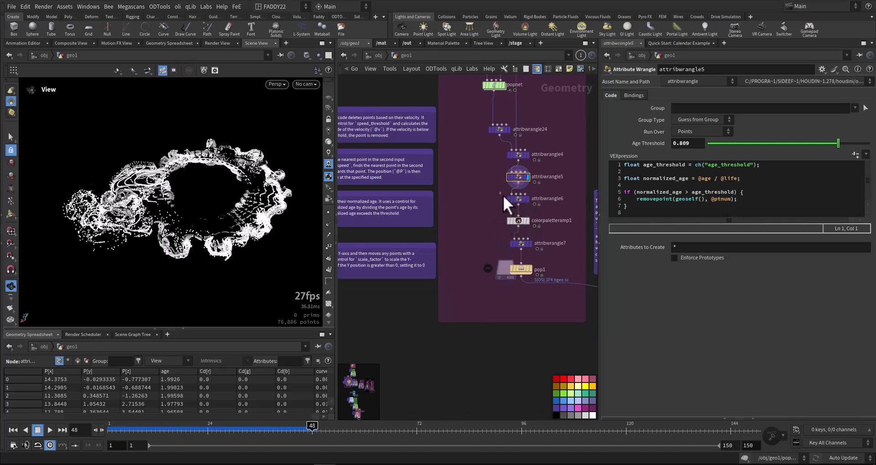
# Show the VEX color code and parameters of attribwrangle6, and display its colored particles
pyautogui.click(513, 199)
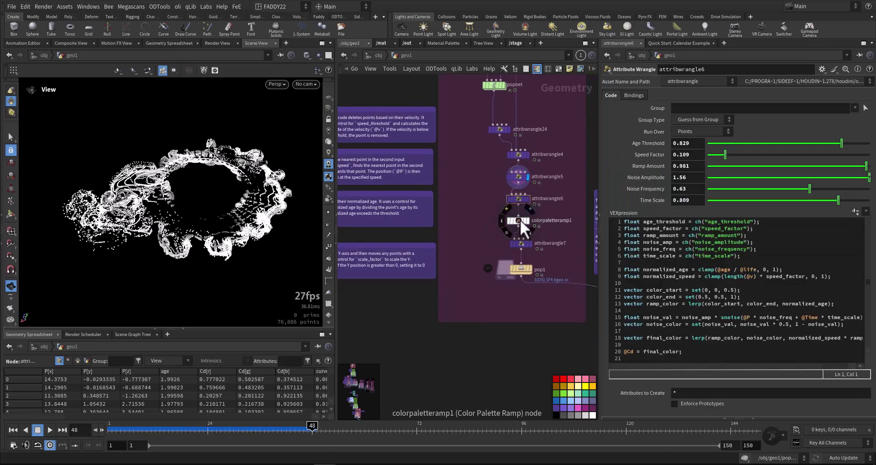
pyautogui.moveTo(495, 229); pyautogui.dragTo(483, 216, button='middle')
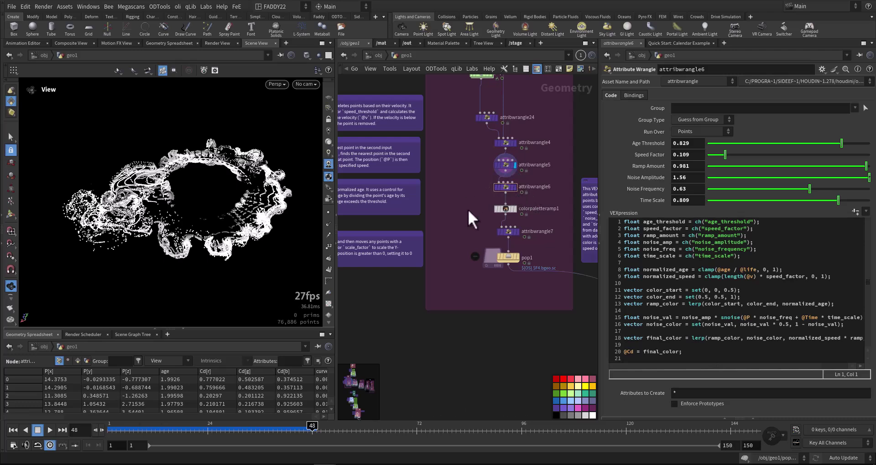
pyautogui.click(501, 190)
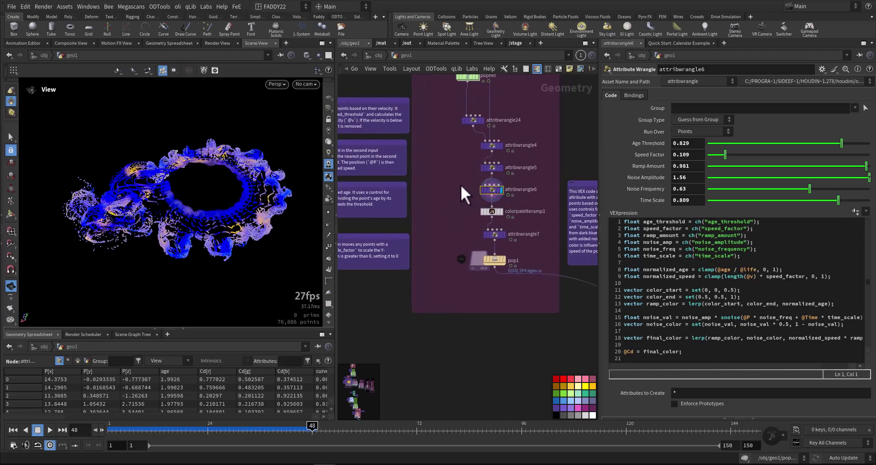
# Inspect the colored particles of attribwrangle6 edge-on from the side at frame 36
pyautogui.moveTo(255, 430)
pyautogui.mouseDown()
pyautogui.moveTo(182, 434)
pyautogui.moveTo(265, 435)
pyautogui.mouseUp()
pyautogui.moveTo(231, 233); pyautogui.dragTo(227, 195)
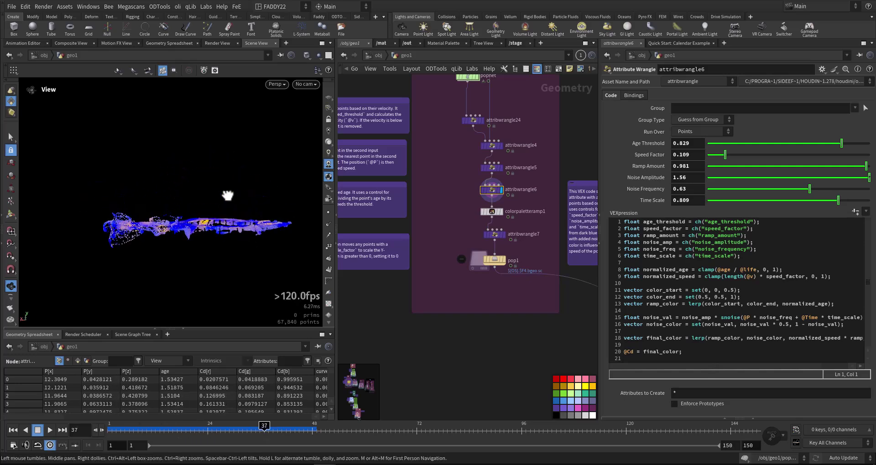
pyautogui.moveTo(260, 433)
pyautogui.mouseDown()
pyautogui.moveTo(199, 423)
pyautogui.moveTo(260, 430)
pyautogui.mouseUp()
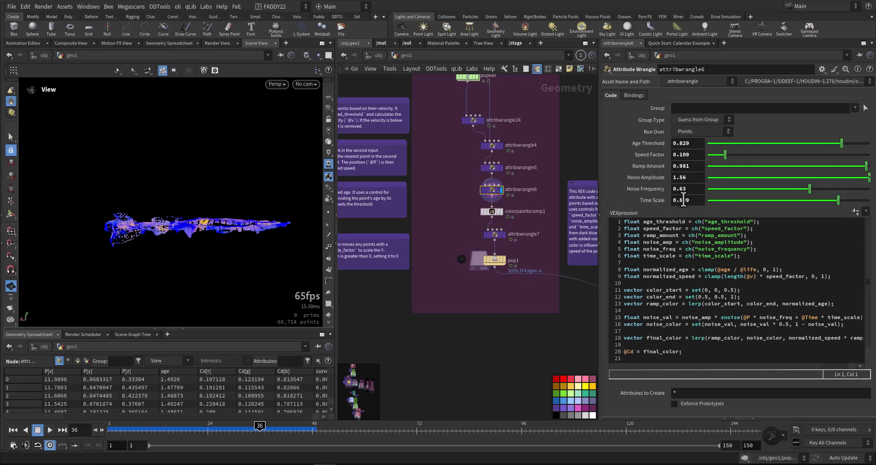
# Display colorpaletteramp1 and show its color palette parameters, viewing the recolored particles from a slight angle
pyautogui.click(502, 211)
pyautogui.click(494, 212)
pyautogui.scroll(4, 493, 212)
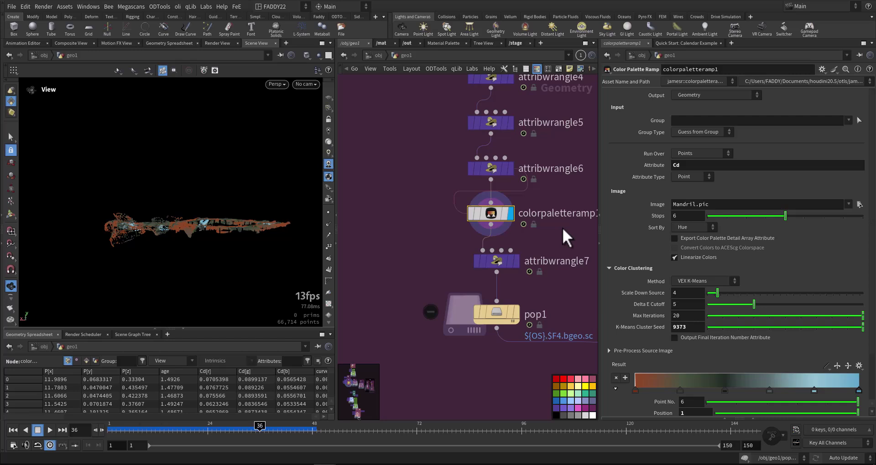
pyautogui.moveTo(547, 225); pyautogui.dragTo(501, 214, button='middle')
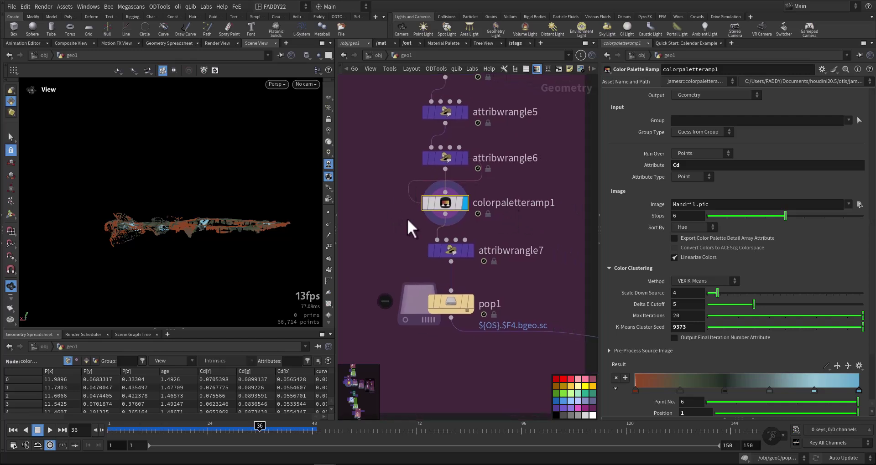
pyautogui.moveTo(235, 211)
pyautogui.mouseDown()
pyautogui.moveTo(231, 242)
pyautogui.moveTo(229, 226)
pyautogui.mouseUp()
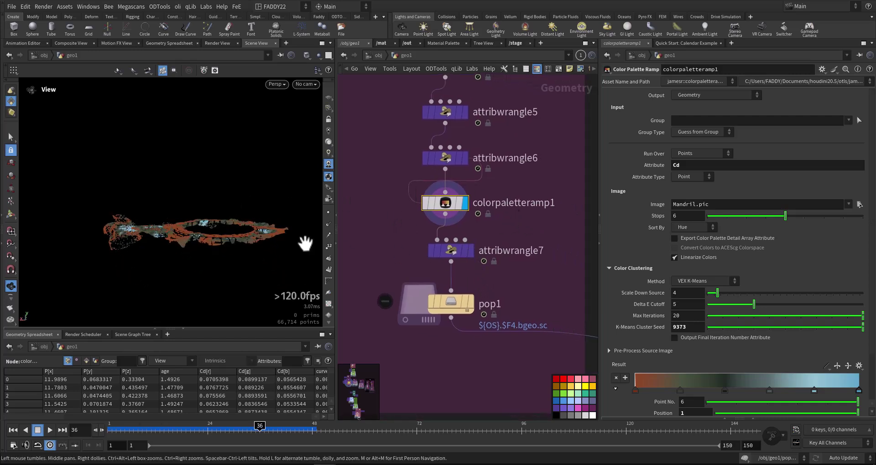
# Display attribwrangle7 with its scale factor code, and view the vertically stretched particles from the side up to frame 39
pyautogui.click(470, 251)
pyautogui.click(450, 252)
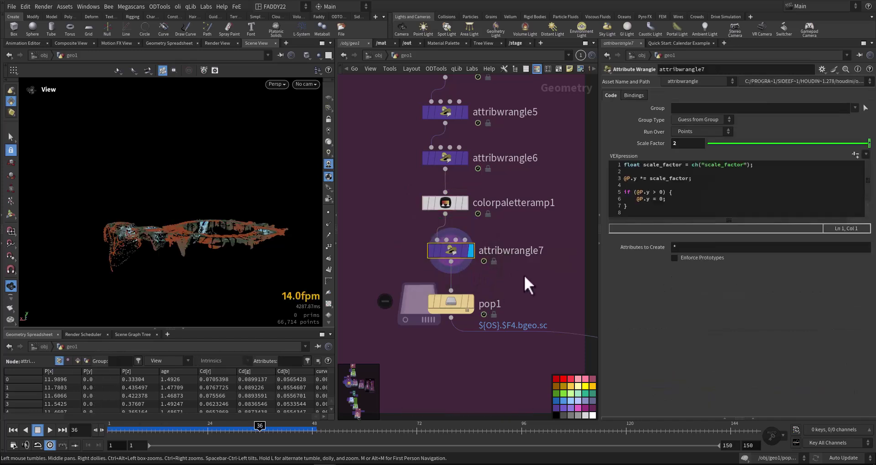
pyautogui.moveTo(230, 235); pyautogui.dragTo(228, 207)
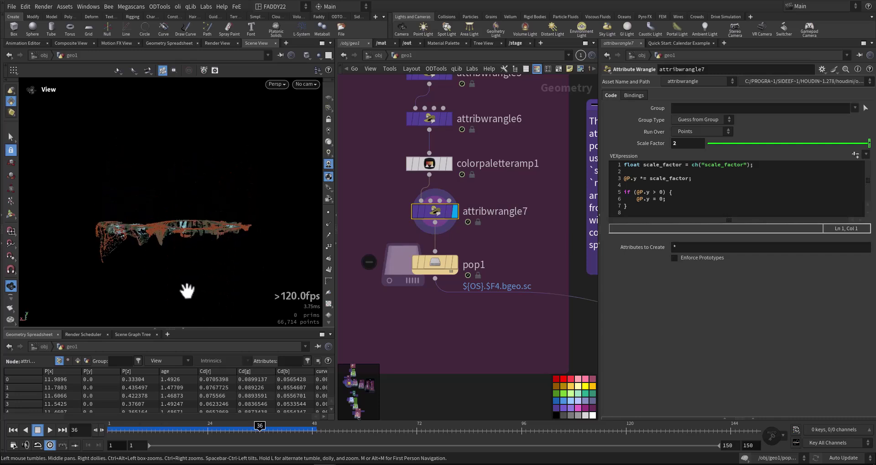
pyautogui.moveTo(238, 430); pyautogui.dragTo(260, 429)
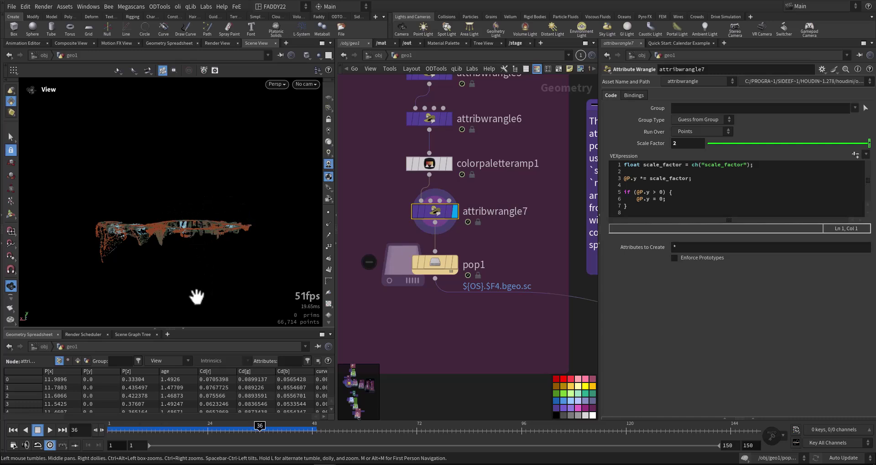
pyautogui.moveTo(262, 430); pyautogui.dragTo(273, 446)
# Display the pop2 file cache, show its parameters, and scrub its particles to frame 80
pyautogui.scroll(-8, 424, 314)
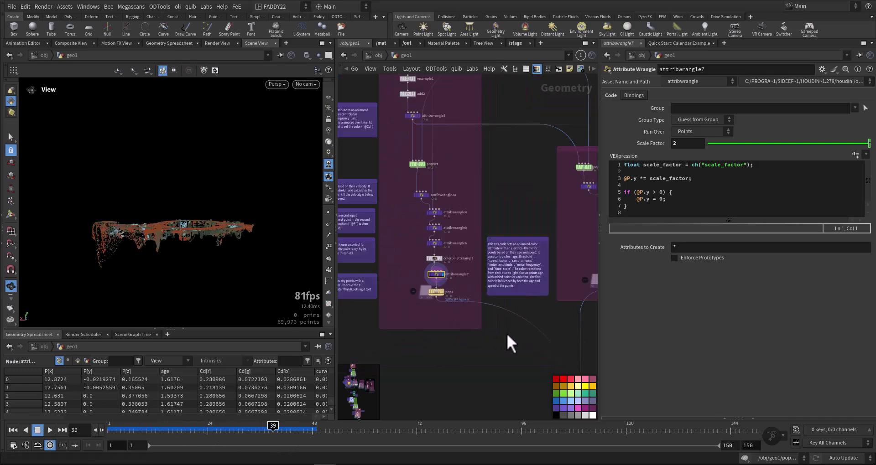
pyautogui.scroll(3, 496, 311)
pyautogui.click(475, 292)
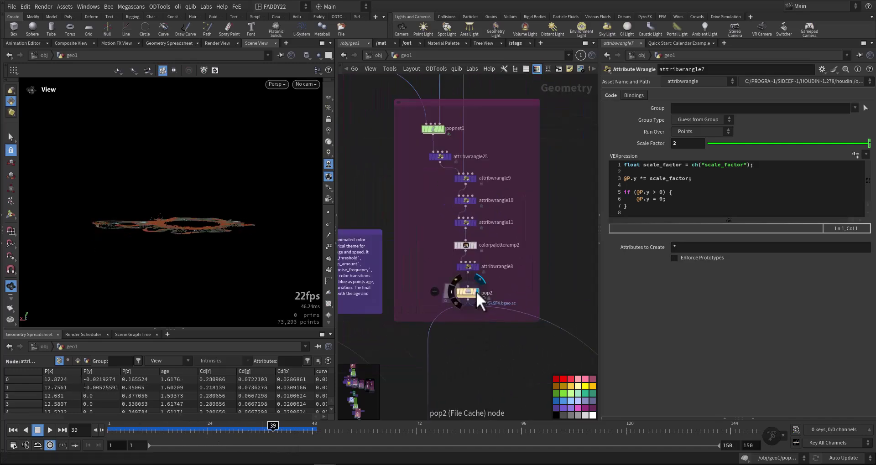
pyautogui.click(463, 290)
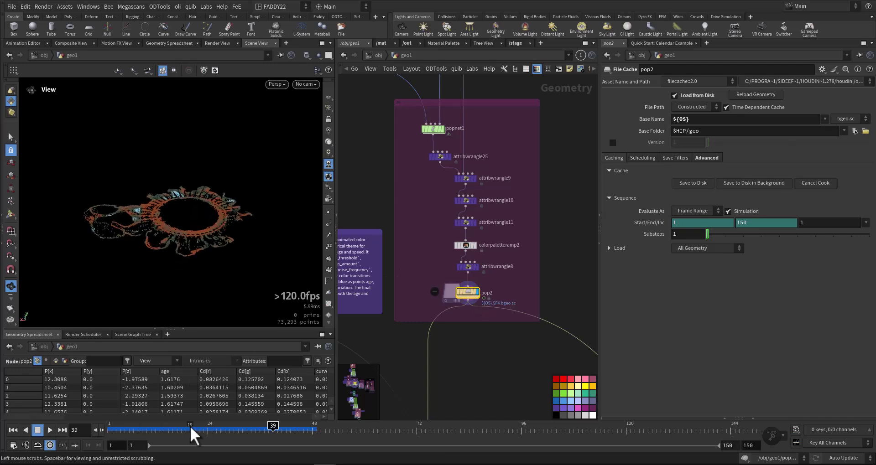
pyautogui.moveTo(195, 431); pyautogui.dragTo(451, 438)
# Display the pop3 file cache, show its parameters, and scrub its particles to frame 110
pyautogui.moveTo(512, 382); pyautogui.dragTo(397, 333, button='middle')
pyautogui.scroll(-3, 397, 333)
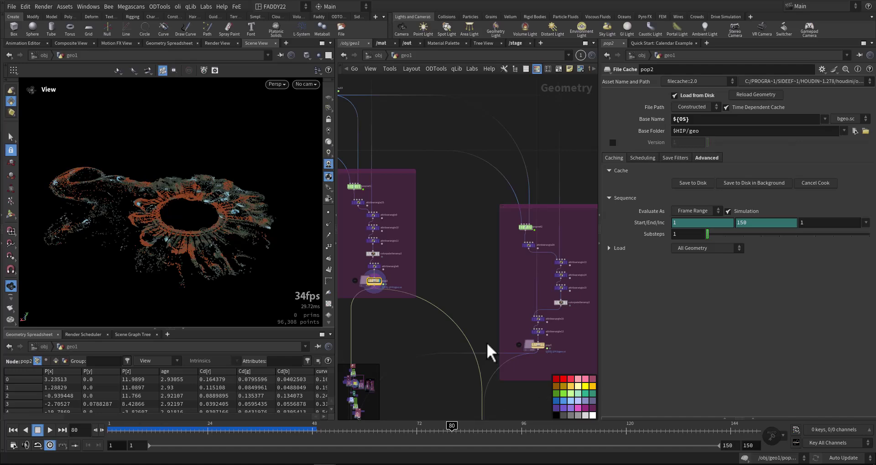
pyautogui.moveTo(556, 343); pyautogui.dragTo(474, 267, button='middle')
pyautogui.scroll(3, 470, 268)
pyautogui.click(457, 273)
pyautogui.click(432, 272)
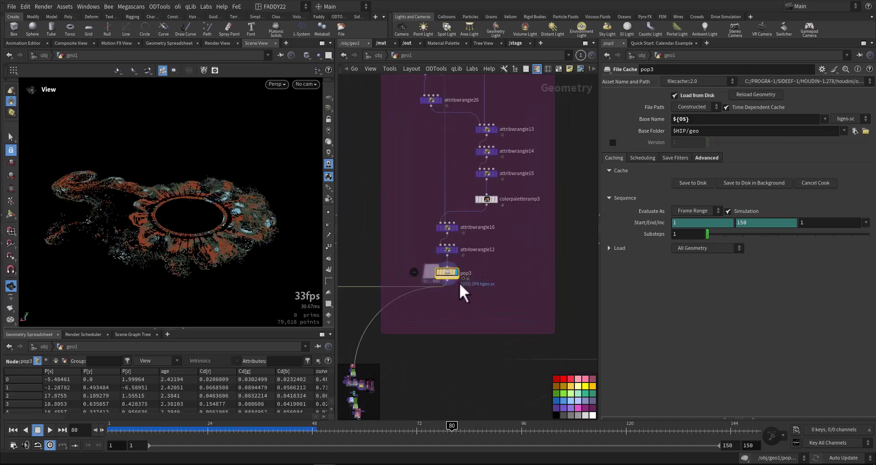
pyautogui.moveTo(303, 430); pyautogui.dragTo(582, 434)
# Display the pop4 file cache and scrub its particles to frame 95
pyautogui.moveTo(525, 360); pyautogui.dragTo(379, 274, button='middle')
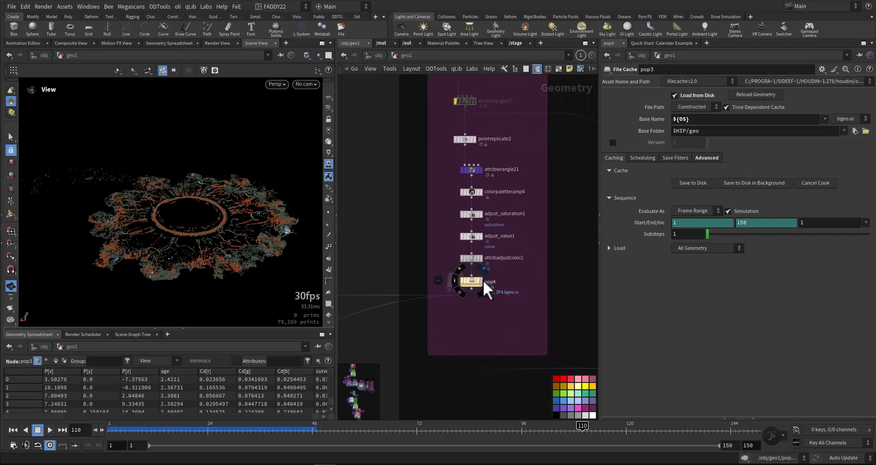
pyautogui.click(482, 281)
pyautogui.moveTo(294, 431); pyautogui.dragTo(517, 431)
# Display the pop5 file cache, show its parameters, and scrub its particles to frame 50
pyautogui.moveTo(472, 336); pyautogui.dragTo(452, 346, button='middle')
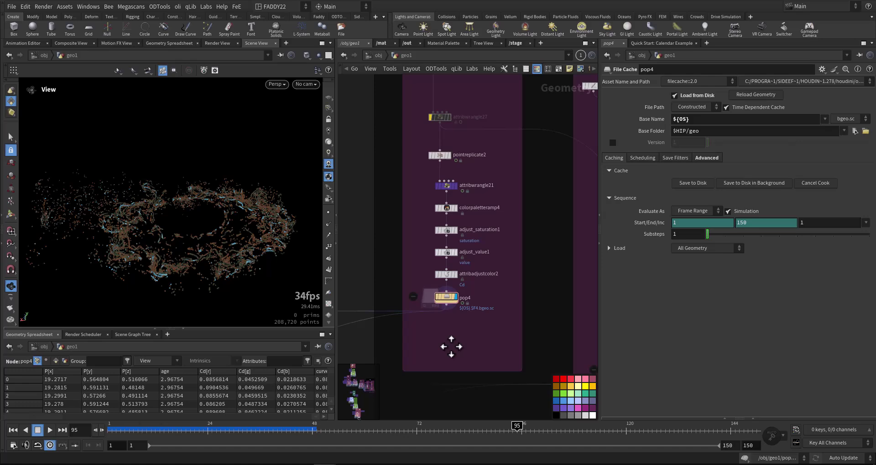
pyautogui.scroll(-5, 451, 346)
pyautogui.scroll(5, 476, 347)
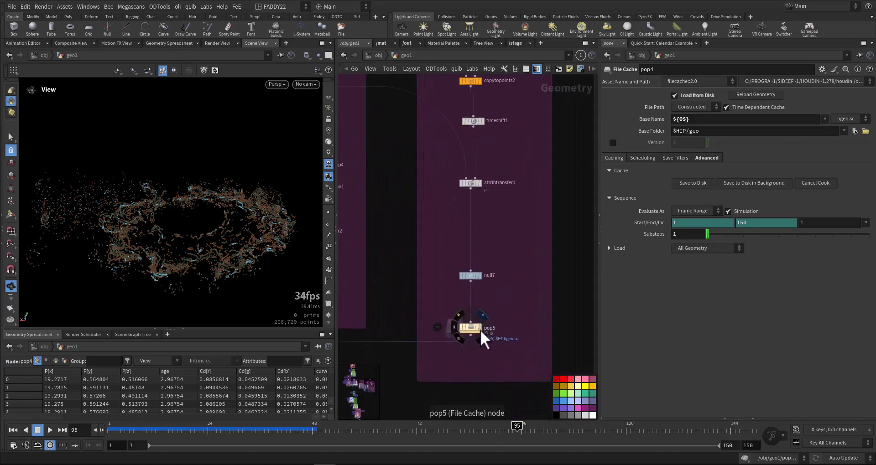
pyautogui.click(480, 328)
pyautogui.click(472, 327)
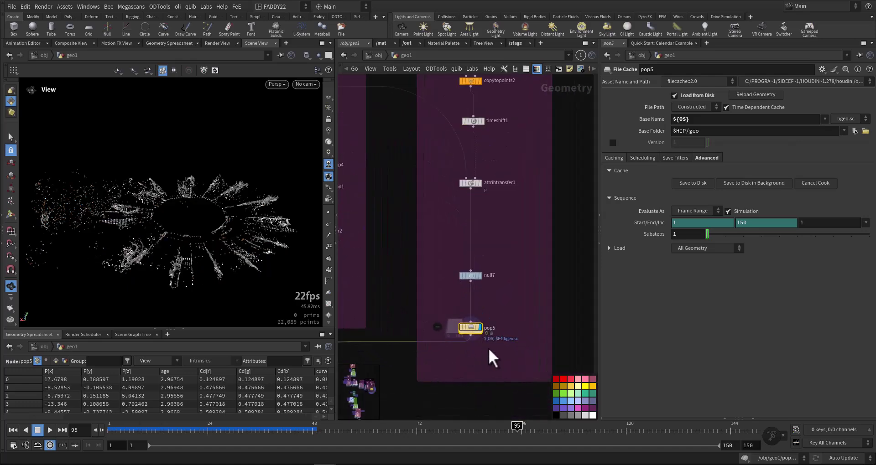
pyautogui.moveTo(427, 427); pyautogui.dragTo(321, 427)
# Trace the branch up to null4, display its source curve, and scrub to frame 35
pyautogui.moveTo(420, 264); pyautogui.dragTo(422, 414, button='middle')
pyautogui.moveTo(432, 355); pyautogui.dragTo(444, 437, button='middle')
pyautogui.moveTo(525, 316); pyautogui.dragTo(524, 421, button='middle')
pyautogui.moveTo(440, 340)
pyautogui.mouseDown(button='middle')
pyautogui.moveTo(487, 366)
pyautogui.moveTo(507, 392)
pyautogui.mouseUp(button='middle')
pyautogui.scroll(3, 506, 388)
pyautogui.click(472, 224)
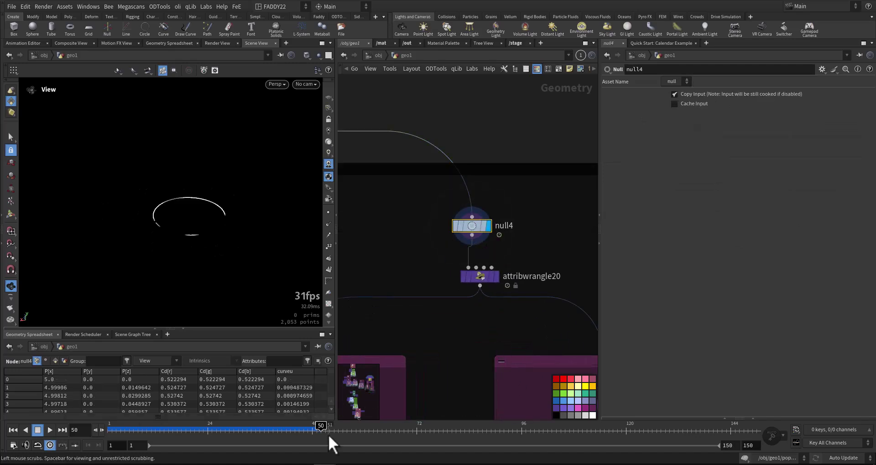
pyautogui.moveTo(328, 434); pyautogui.dragTo(256, 431)
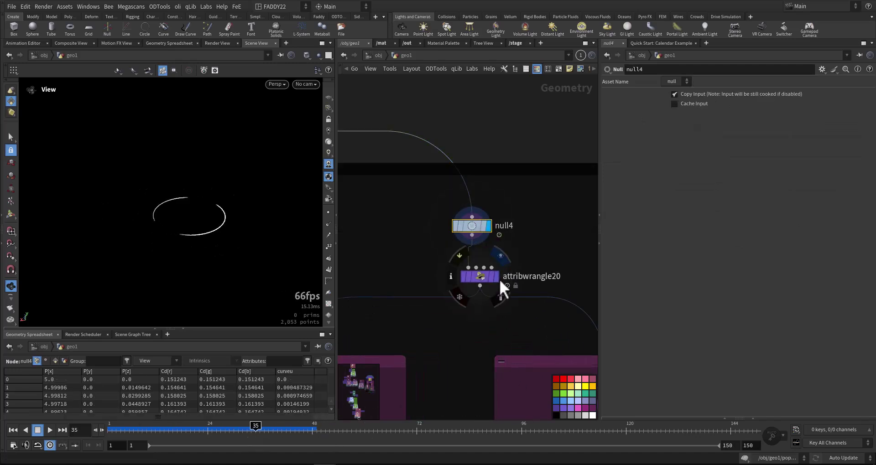
# Display attribwrangle20 with its noise-based point deletion code, and scrub the result to frame 56
pyautogui.click(498, 277)
pyautogui.click(481, 278)
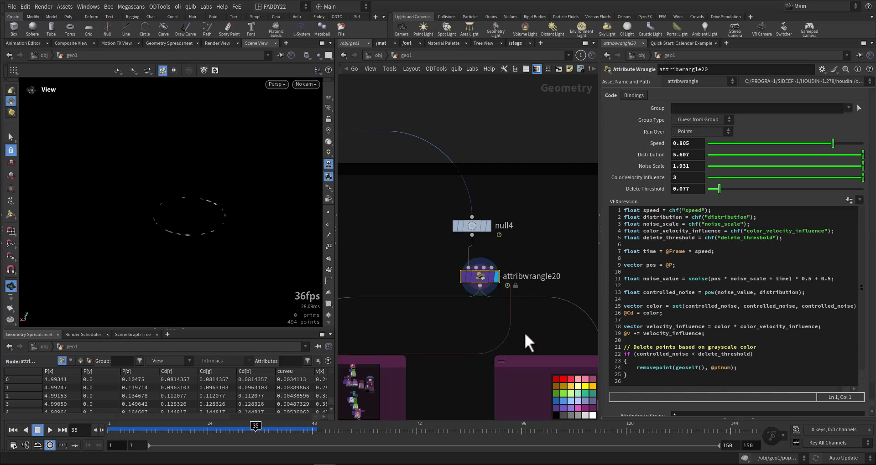
pyautogui.moveTo(524, 333); pyautogui.dragTo(517, 309, button='middle')
pyautogui.scroll(-5, 528, 330)
pyautogui.moveTo(501, 335); pyautogui.dragTo(484, 327, button='middle')
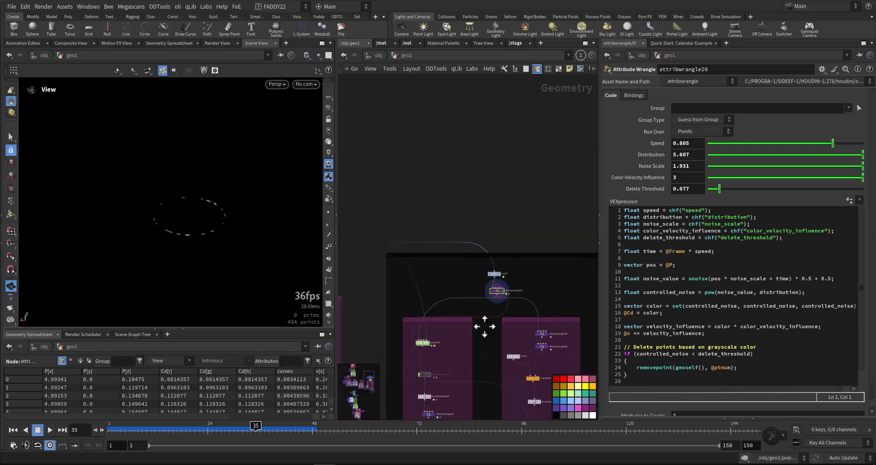
pyautogui.moveTo(524, 291); pyautogui.dragTo(553, 238, button='middle')
pyautogui.moveTo(287, 432); pyautogui.dragTo(346, 442)
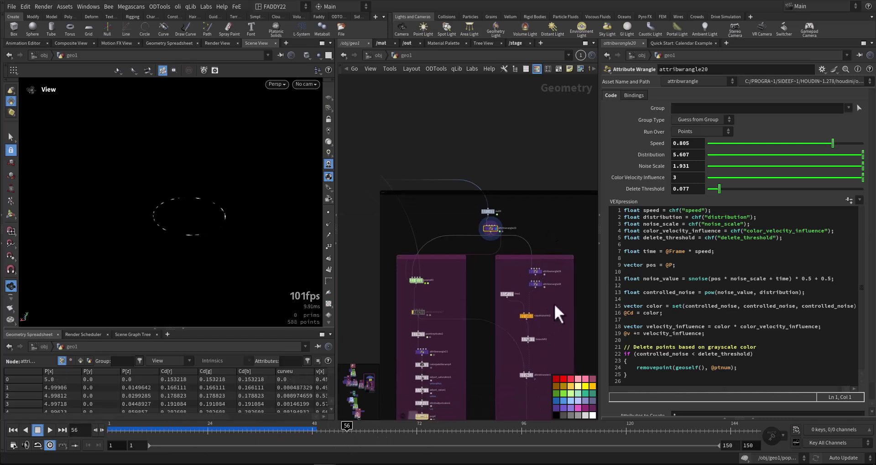
# Show the delete chance code of attribwrangle29 and its points, followed by the normal code of attribwrangle28
pyautogui.click(535, 272)
pyautogui.moveTo(557, 311); pyautogui.dragTo(517, 315, button='middle')
pyautogui.scroll(4, 517, 311)
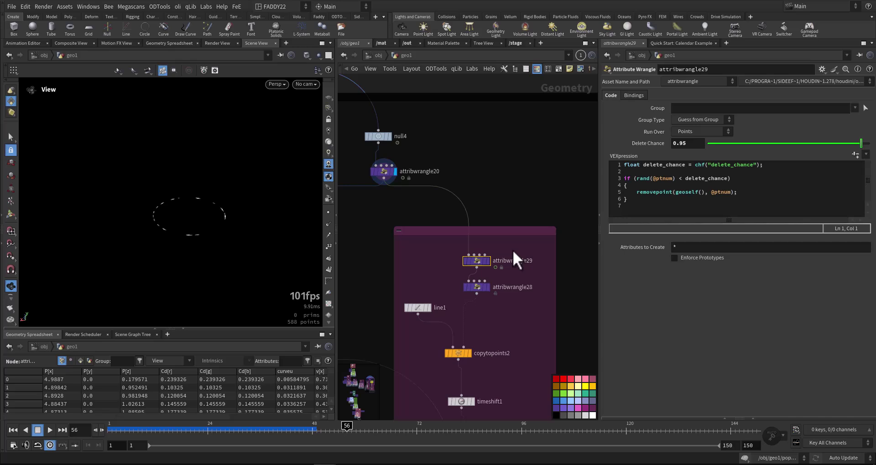
pyautogui.click(488, 261)
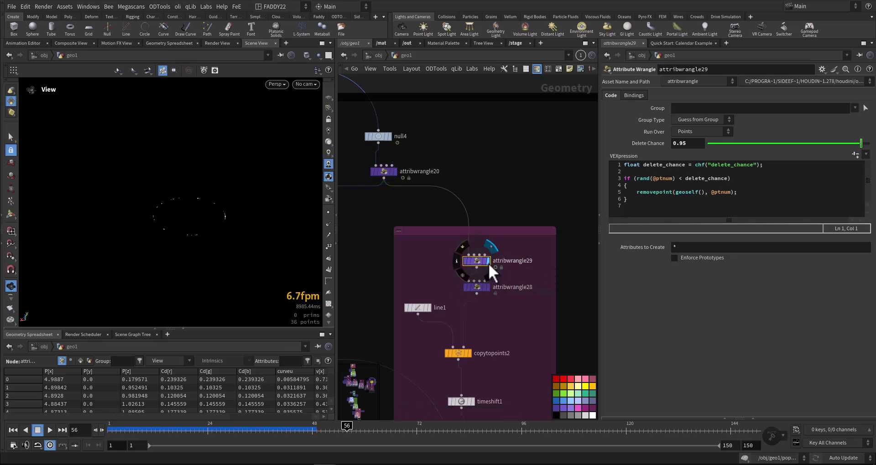
pyautogui.click(475, 288)
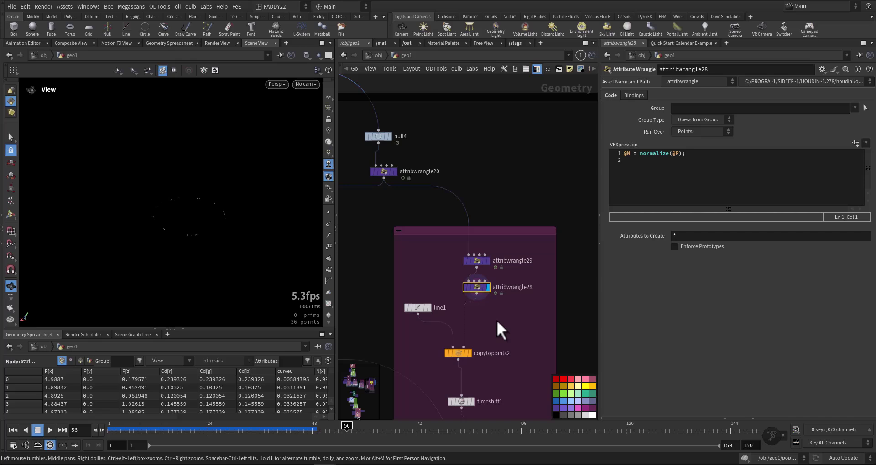
# Display the radial lines from copytopoints2 and the timeshift1 result, showing each node's parameters
pyautogui.moveTo(497, 319); pyautogui.dragTo(500, 269, button='middle')
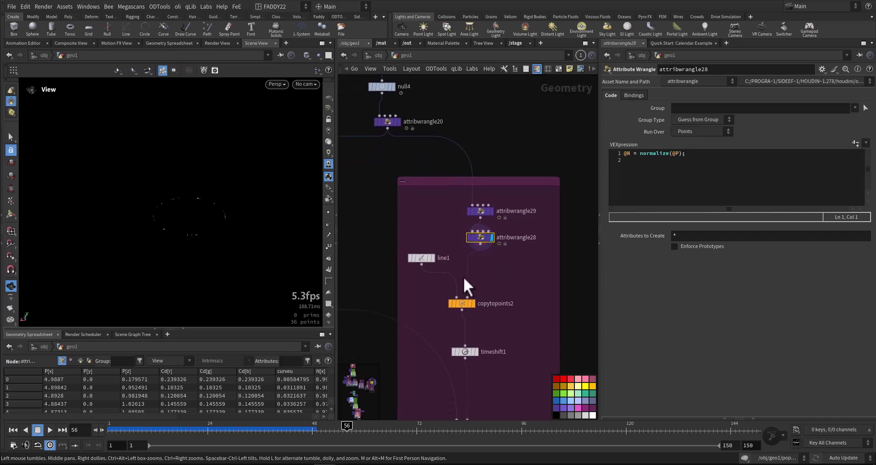
pyautogui.click(473, 303)
pyautogui.click(465, 303)
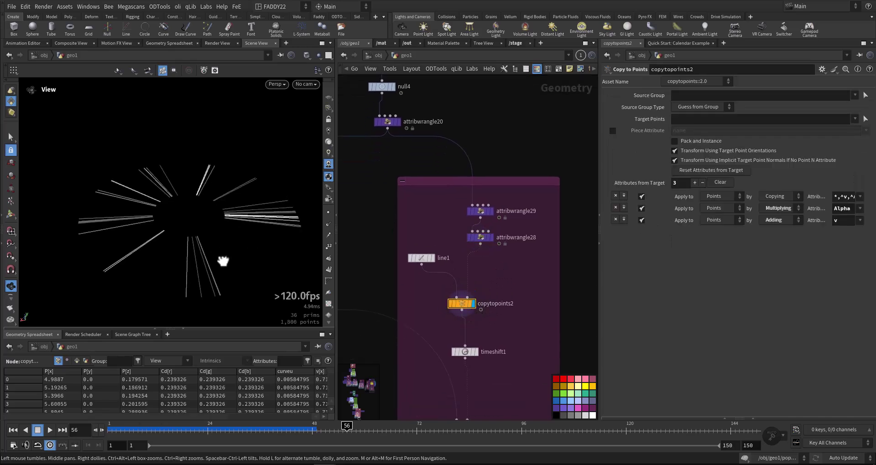
pyautogui.click(475, 351)
pyautogui.click(471, 351)
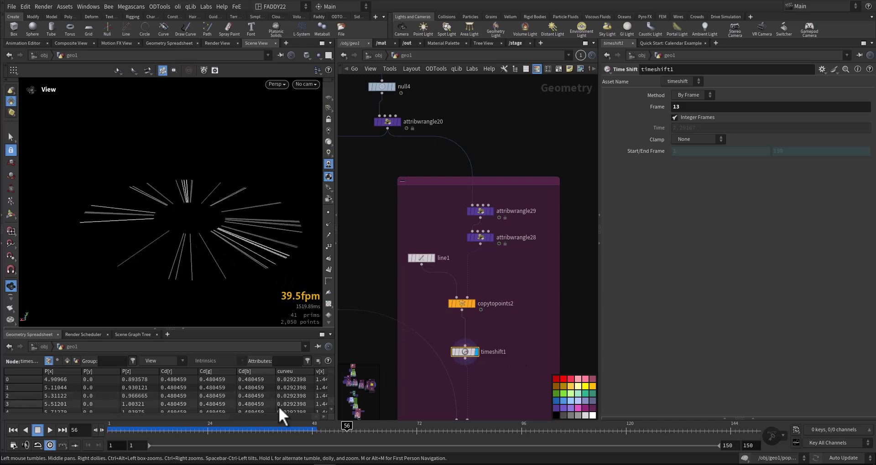
# Display copytopoints2 again and scrub its changing lines to frame 49 for comparison with the time-shifted version
pyautogui.moveTo(502, 347); pyautogui.dragTo(504, 301, button='middle')
pyautogui.click(473, 259)
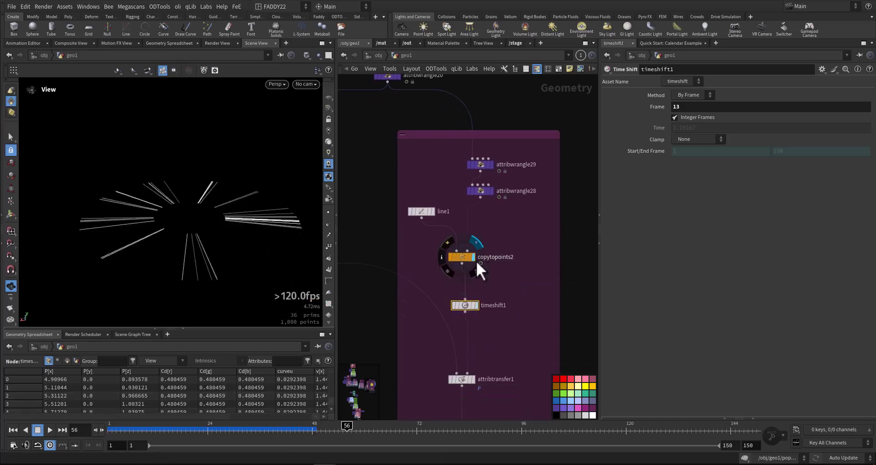
pyautogui.moveTo(278, 428); pyautogui.dragTo(317, 439)
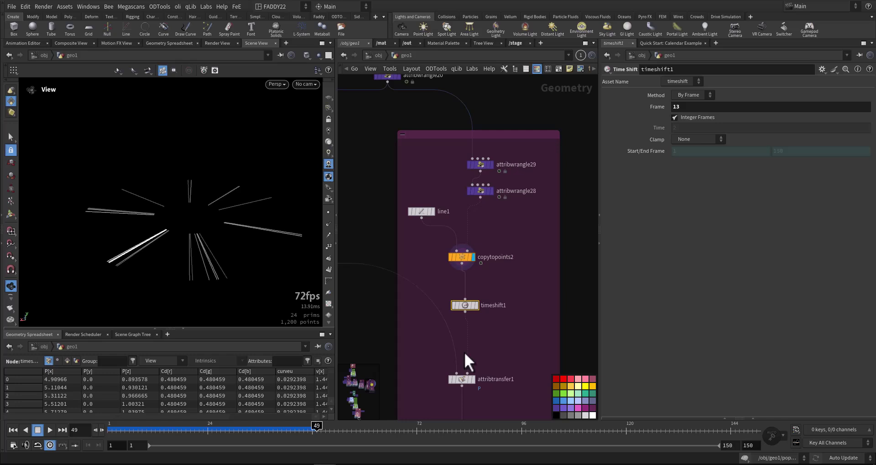
# Display attribtransfer1 with its conditions parameters, and inspect the resulting particles in the viewport
pyautogui.moveTo(505, 376); pyautogui.dragTo(541, 299, button='middle')
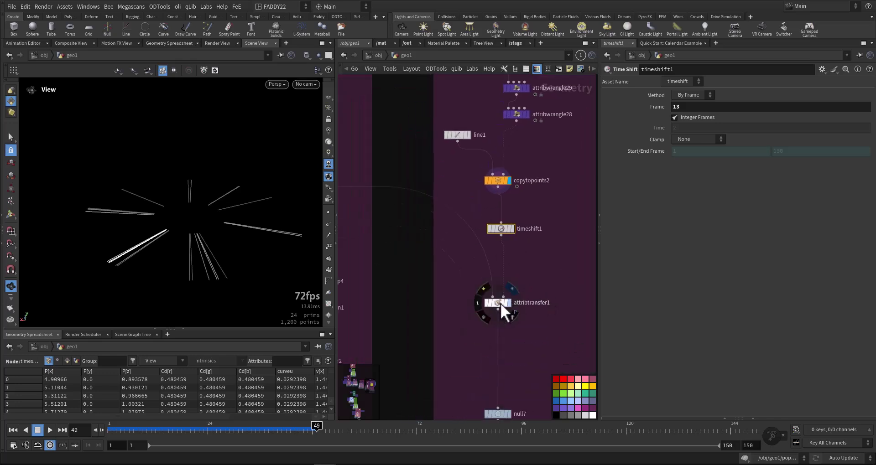
pyautogui.click(508, 302)
pyautogui.moveTo(189, 250); pyautogui.dragTo(194, 277)
# Display the popnet3 particles at frame 72 and compare them with the attribtransfer1 result
pyautogui.moveTo(452, 327); pyautogui.dragTo(635, 374, button='middle')
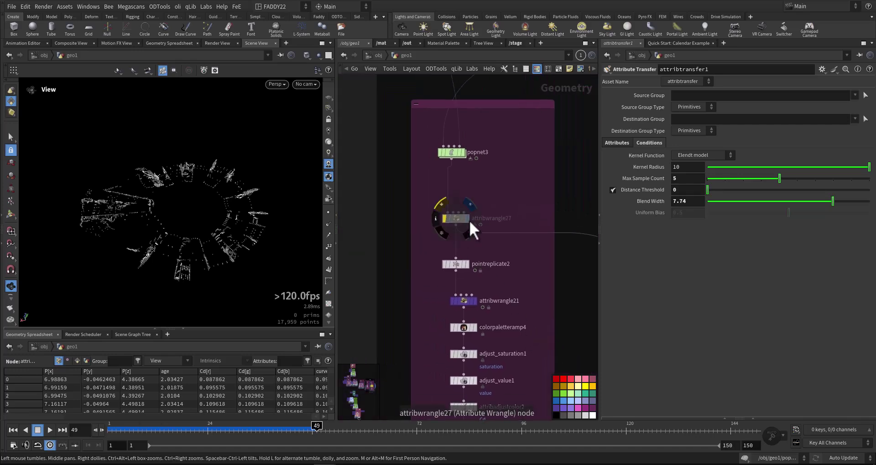
pyautogui.click(464, 153)
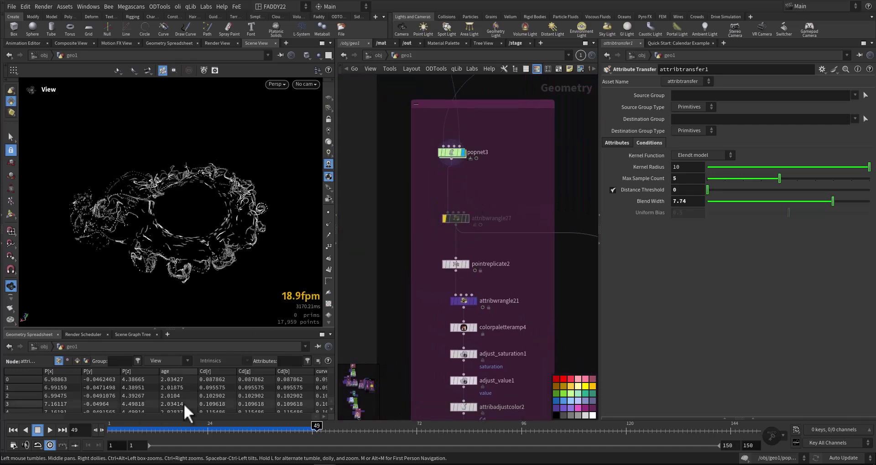
pyautogui.moveTo(183, 430); pyautogui.dragTo(416, 437)
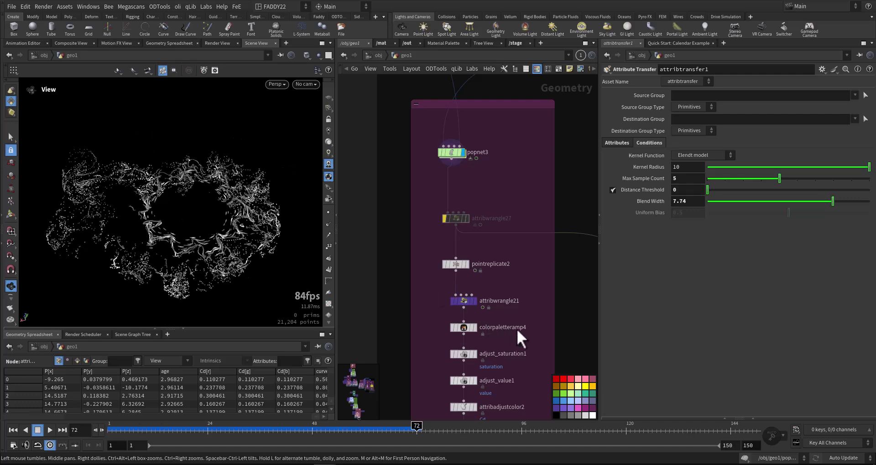
pyautogui.moveTo(517, 329); pyautogui.dragTo(497, 253, button='middle')
pyautogui.click(491, 253)
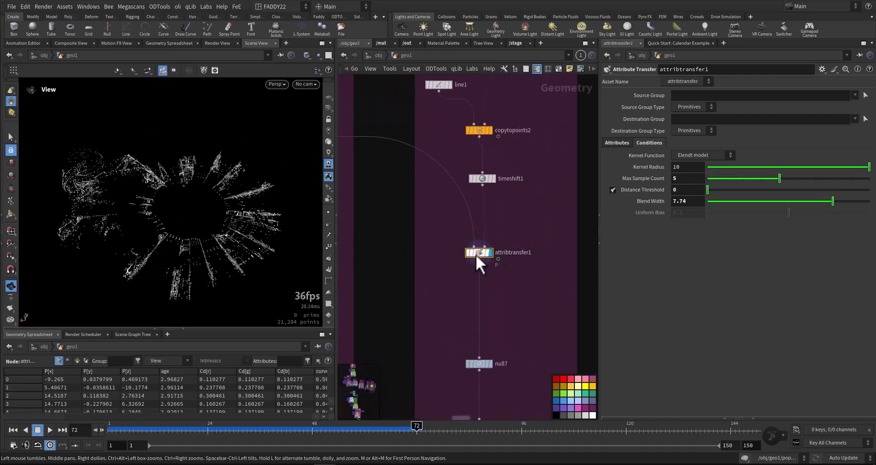
# Scrub the attribtransfer1 particles back to frame 31, and display the pop5 file cache with its settings
pyautogui.moveTo(402, 431); pyautogui.dragTo(237, 430)
pyautogui.moveTo(536, 378); pyautogui.dragTo(527, 254, button='middle')
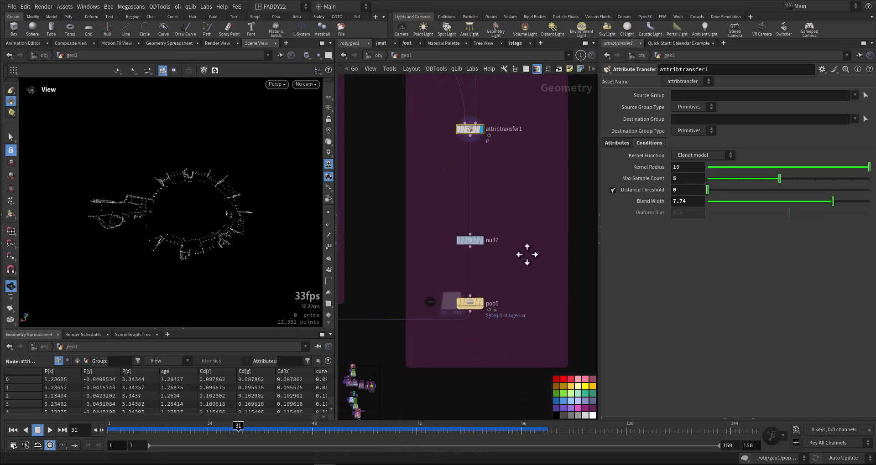
pyautogui.click(482, 300)
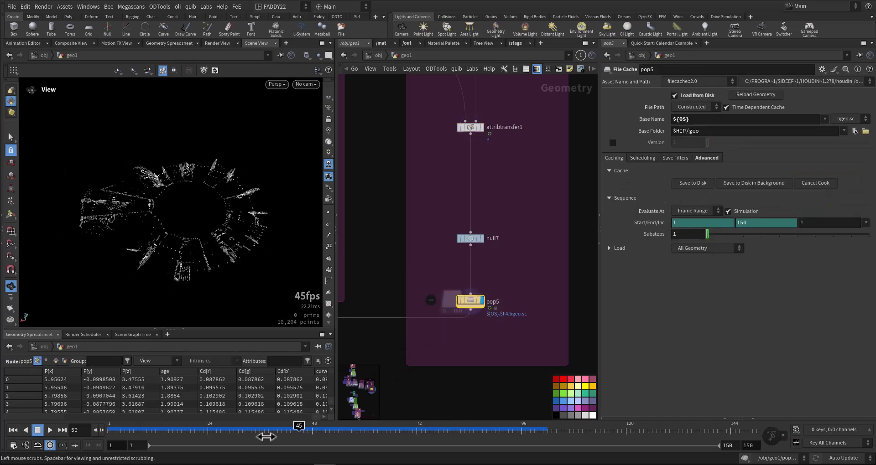
# Display the combined particle branches at merge1 and scrub the timeline to frame 18
pyautogui.scroll(-5, 470, 354)
pyautogui.moveTo(464, 376); pyautogui.dragTo(525, 305, button='middle')
pyautogui.scroll(-3, 503, 331)
pyautogui.scroll(10, 443, 297)
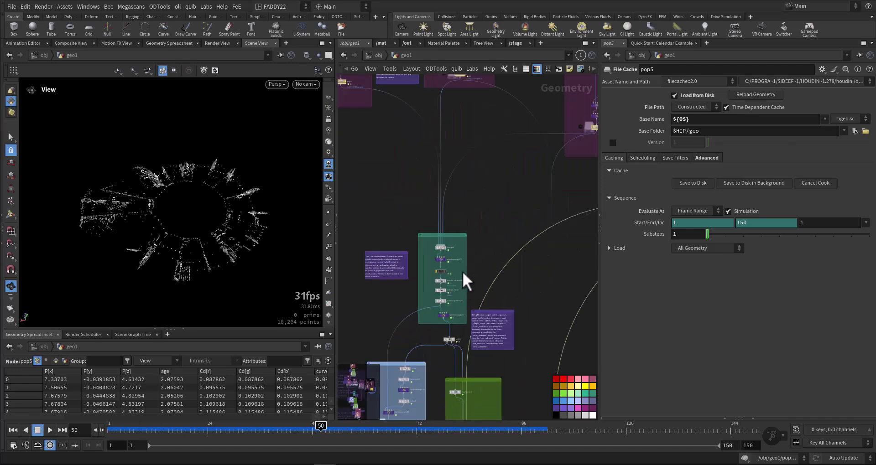
pyautogui.click(449, 259)
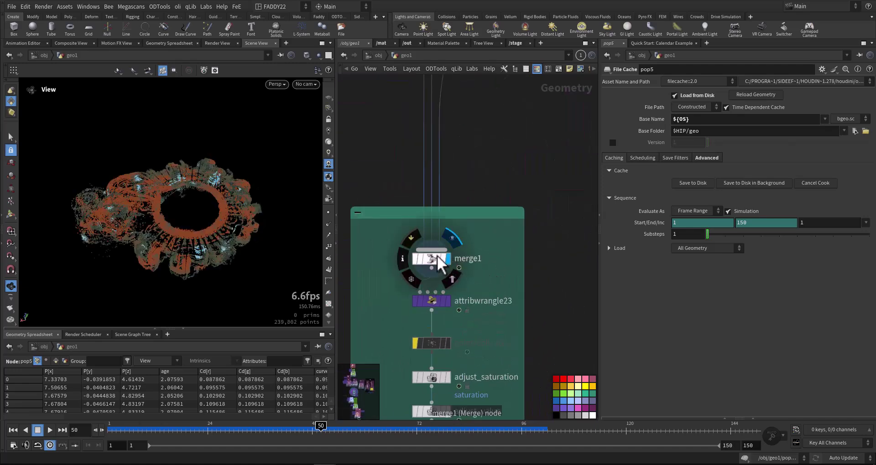
pyautogui.click(438, 259)
pyautogui.moveTo(217, 430); pyautogui.dragTo(181, 431)
# Display attribwrangle23 with its falloff ramp and VEX code, and scrub its result to frame 45
pyautogui.moveTo(364, 382); pyautogui.dragTo(448, 296, button='middle')
pyautogui.scroll(-3, 425, 326)
pyautogui.click(501, 234)
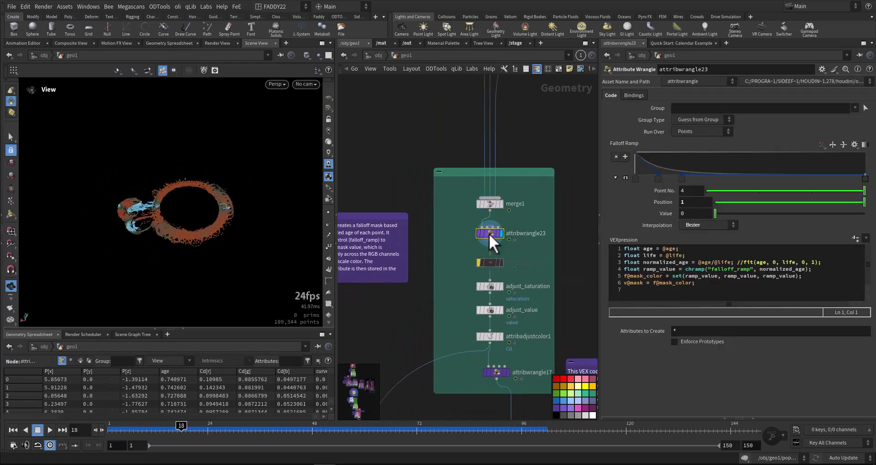
pyautogui.click(500, 233)
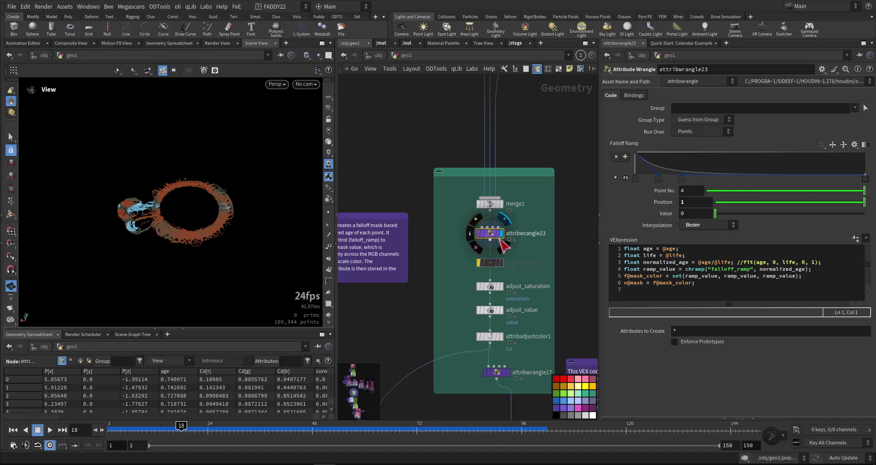
pyautogui.click(473, 232)
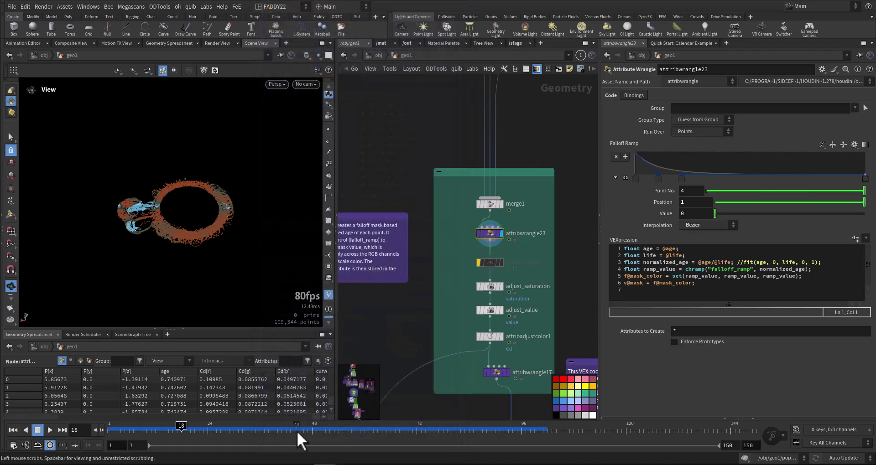
pyautogui.moveTo(297, 431)
pyautogui.mouseDown()
pyautogui.moveTo(211, 431)
pyautogui.moveTo(298, 432)
pyautogui.mouseUp()
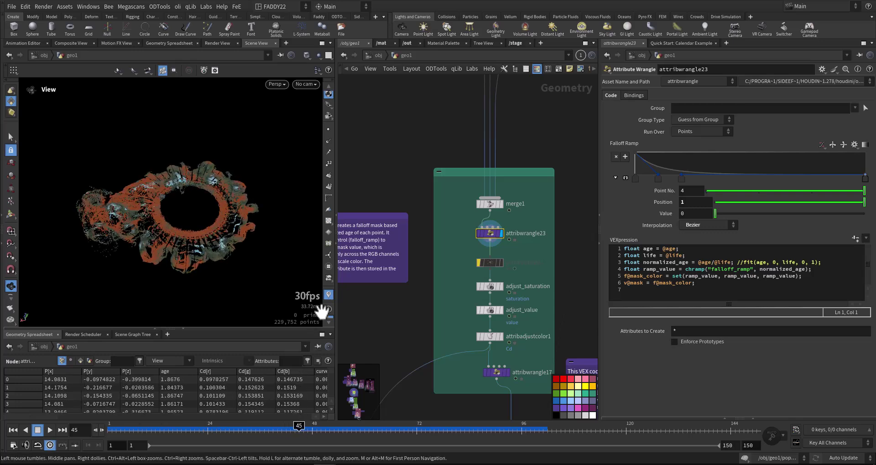
# Change v@mask to f@mask in line 6 of attribwrangle23's VEX code, and scrub the result to frame 36
pyautogui.click(626, 284)
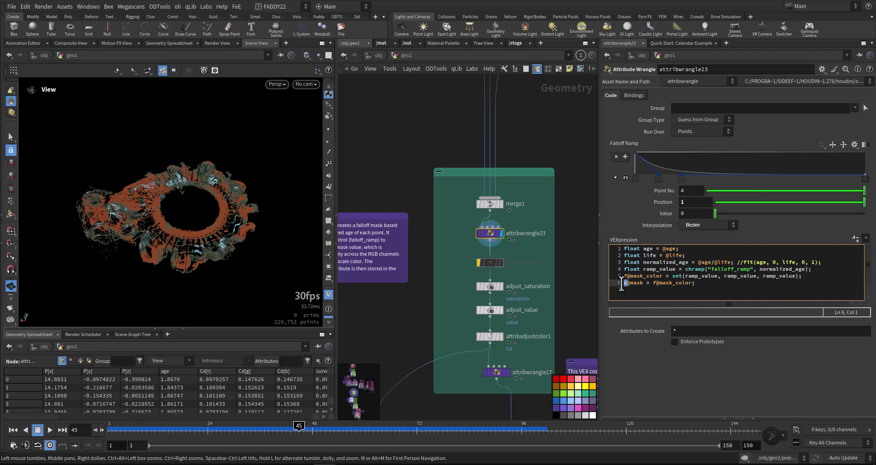
pyautogui.click(564, 256)
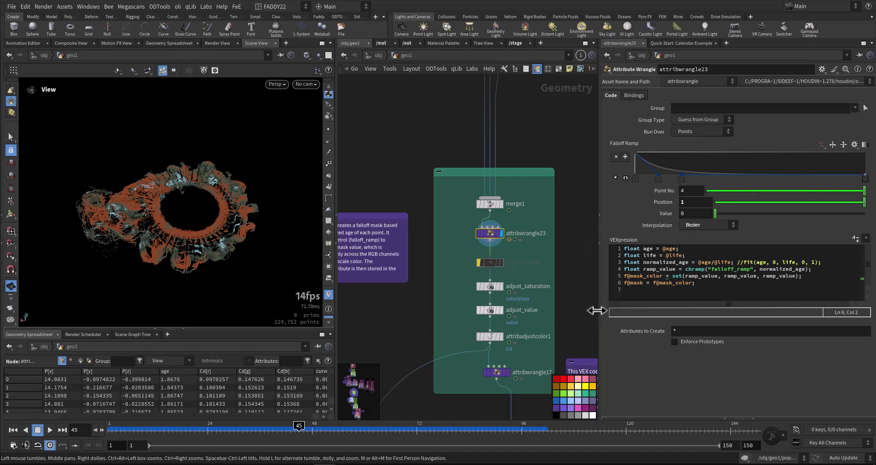
pyautogui.moveTo(339, 427); pyautogui.dragTo(260, 428)
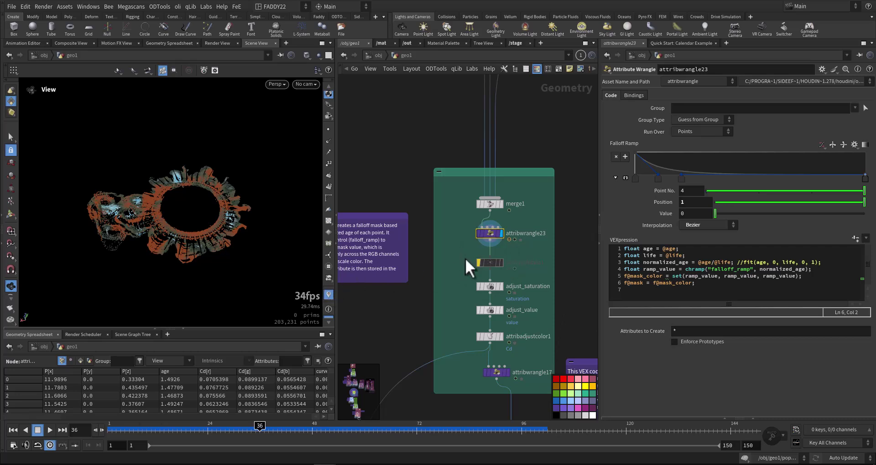
# Display adjust_saturation and adjust_value, showing each node's random adjustment settings
pyautogui.scroll(-2, 462, 249)
pyautogui.click(498, 241)
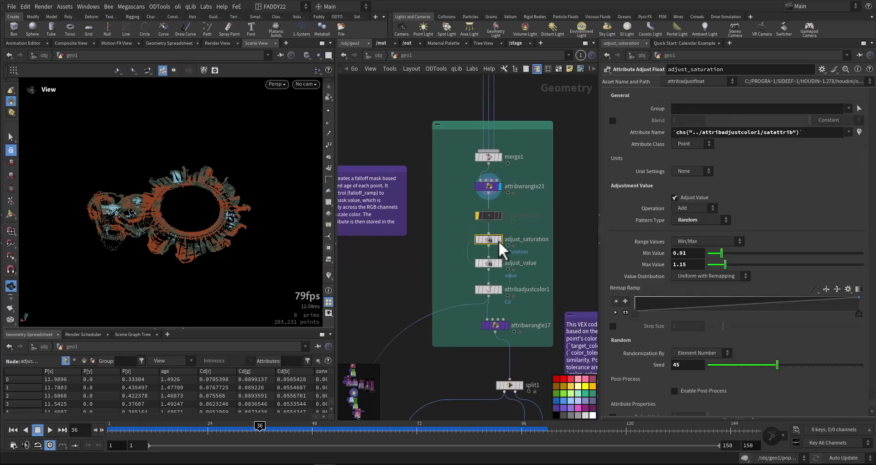
pyautogui.click(500, 240)
pyautogui.moveTo(463, 269); pyautogui.dragTo(458, 245, button='middle')
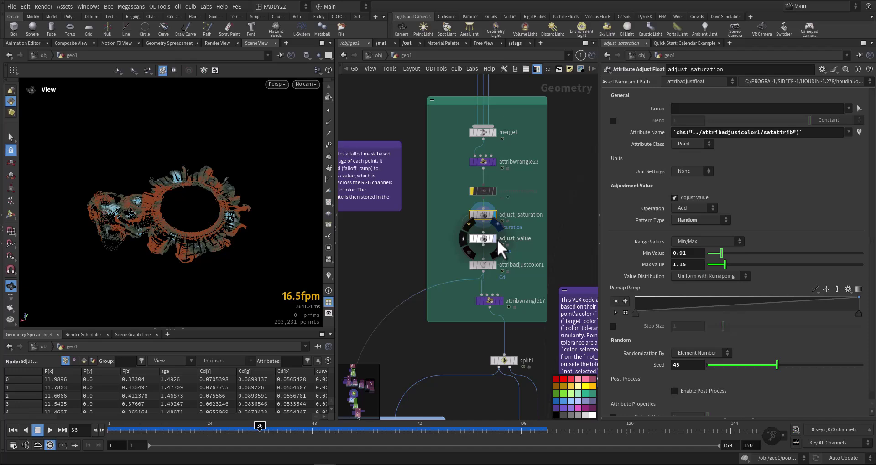
pyautogui.click(500, 248)
# Display attribwrangle17 and examine its target color, color tolerance and point-grouping VEX code
pyautogui.scroll(-2, 502, 253)
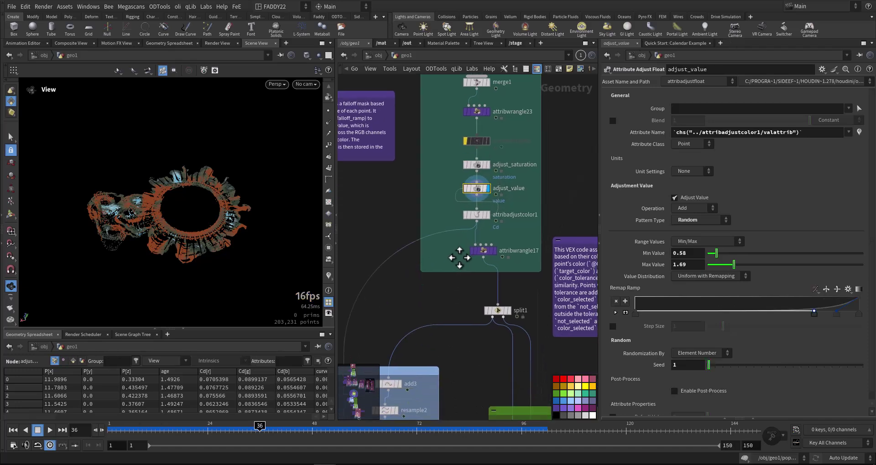
pyautogui.click(490, 248)
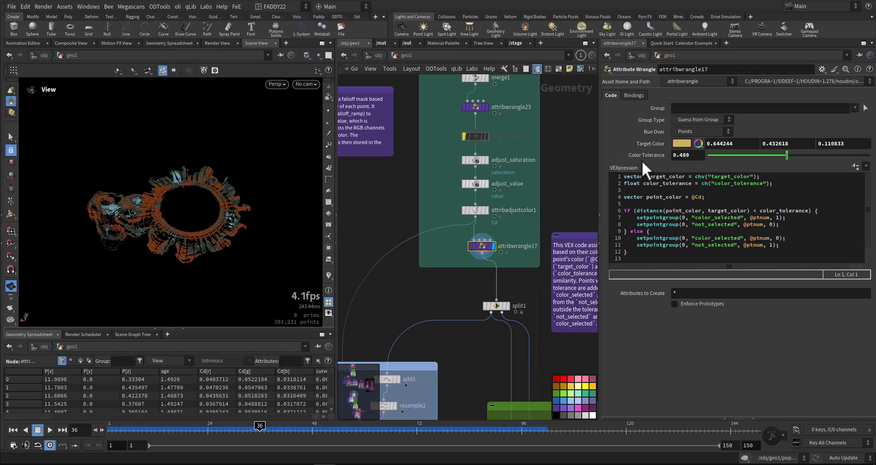
pyautogui.moveTo(512, 237); pyautogui.dragTo(488, 213, button='middle')
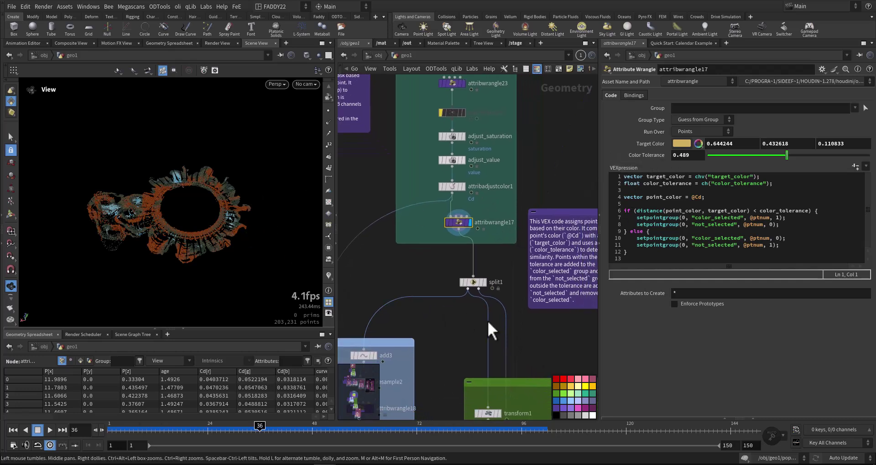
# Display split1 to view the points it isolates with the color_selected group
pyautogui.moveTo(542, 328); pyautogui.dragTo(523, 275, button='middle')
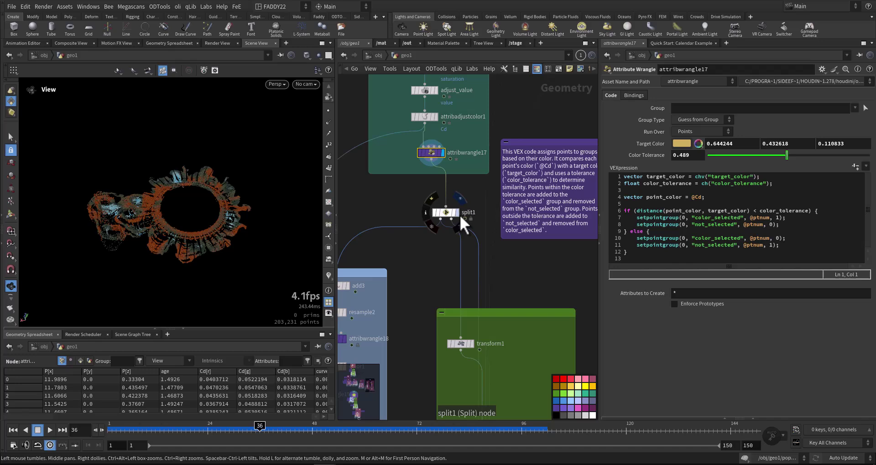
pyautogui.click(457, 212)
pyautogui.click(447, 212)
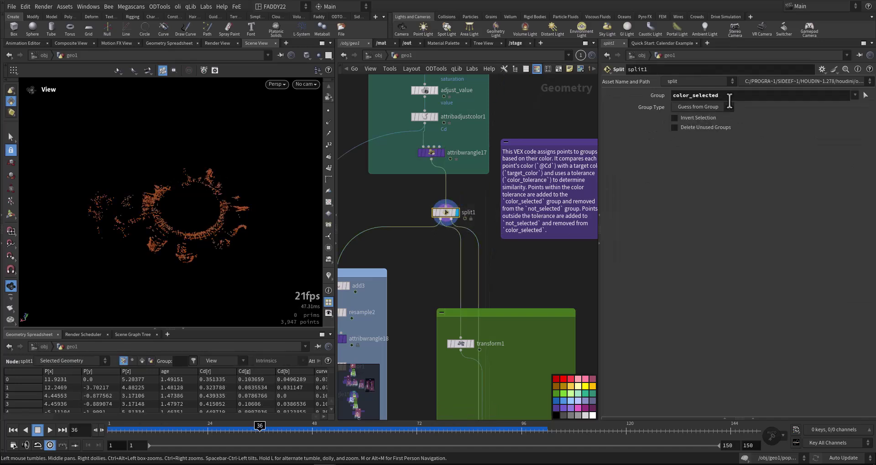
# Display the lines built by add3 and examine its By Attribute polygon setting that uses id
pyautogui.scroll(-3, 527, 270)
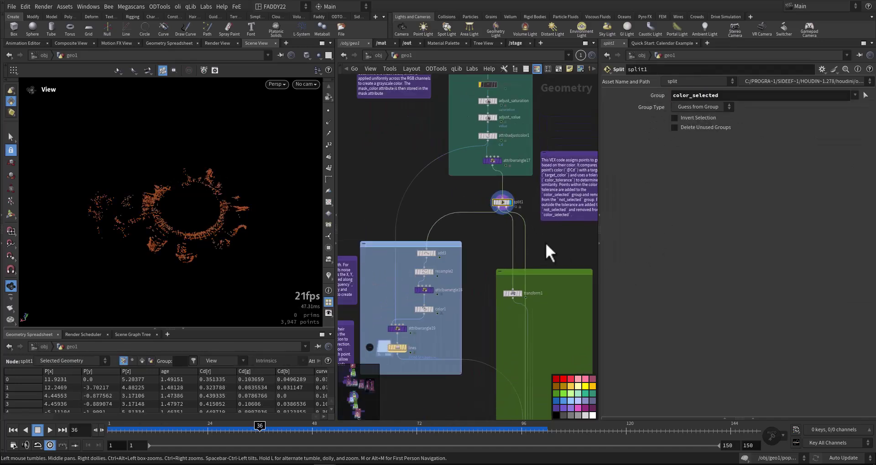
pyautogui.scroll(4, 487, 245)
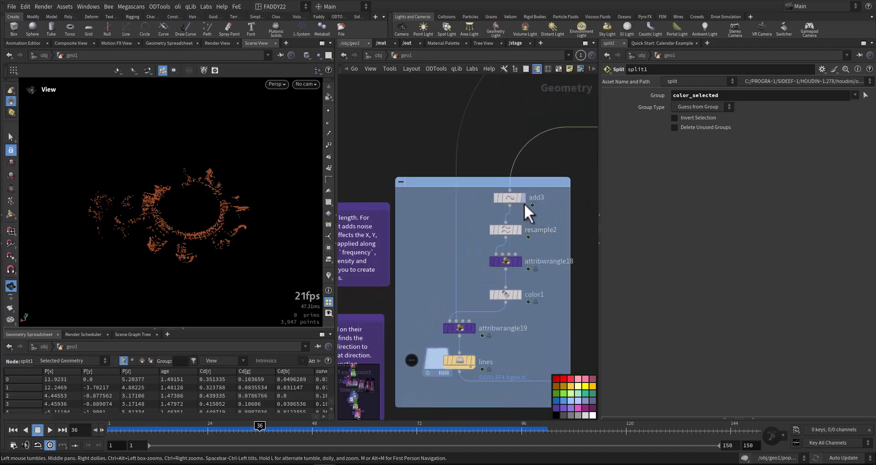
pyautogui.click(523, 199)
pyautogui.click(510, 200)
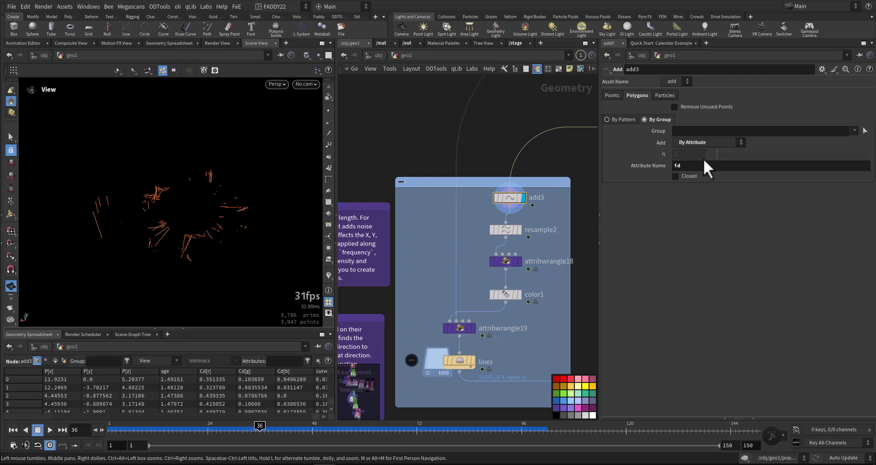
pyautogui.click(684, 165)
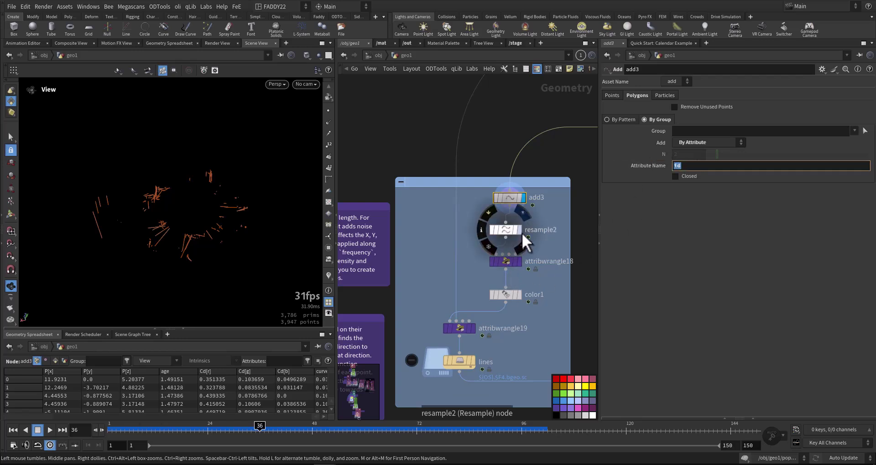
# Display resample2 and attribwrangle18, and inspect the noise-distorted lines up close in the viewport
pyautogui.click(521, 233)
pyautogui.click(504, 261)
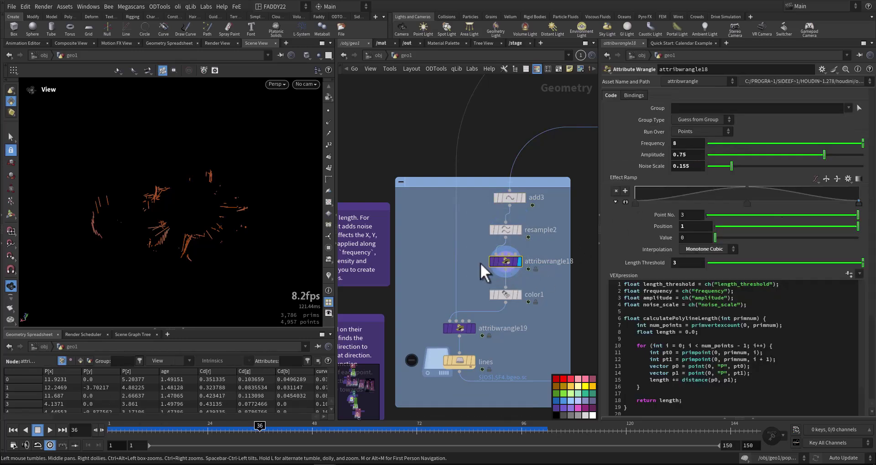
pyautogui.moveTo(218, 237); pyautogui.dragTo(221, 231)
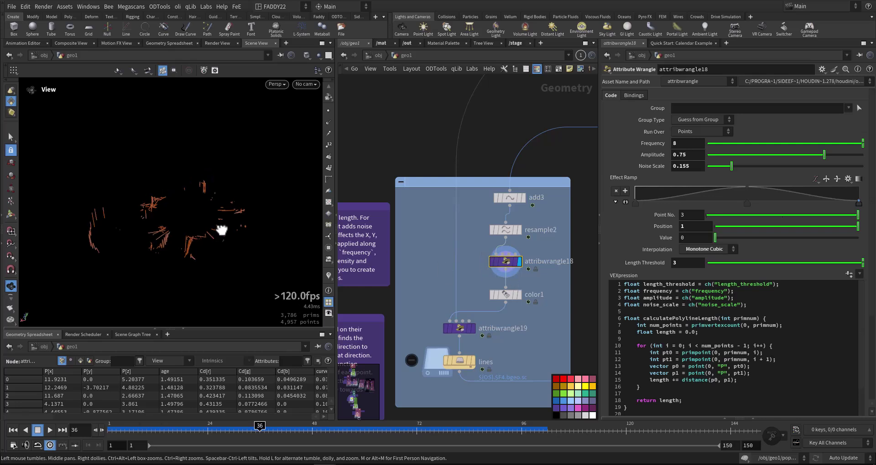
pyautogui.moveTo(184, 251); pyautogui.dragTo(210, 245, button='right')
pyautogui.scroll(6, 211, 245)
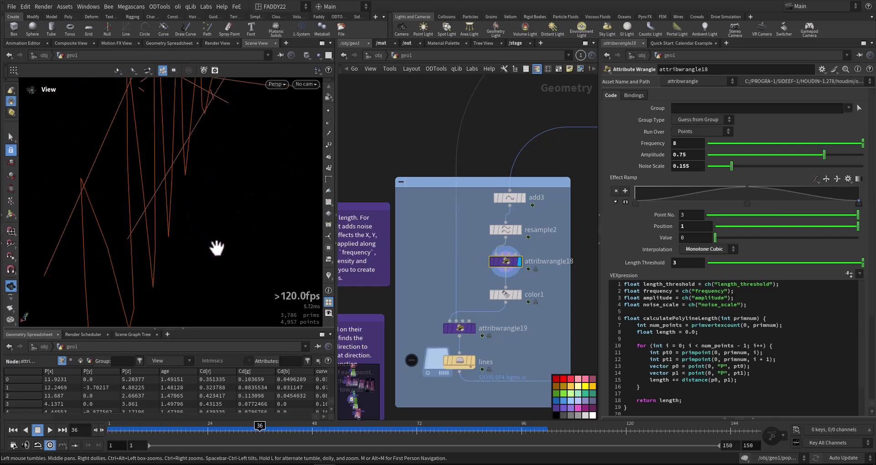
pyautogui.moveTo(218, 250); pyautogui.dragTo(209, 223)
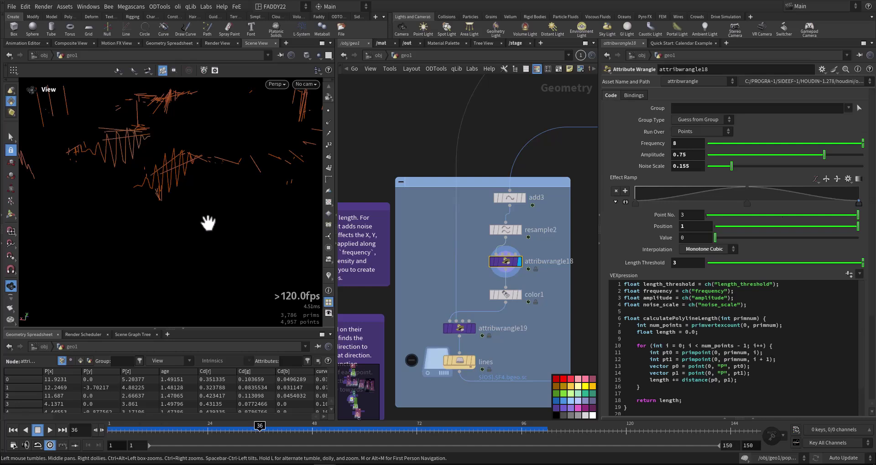
pyautogui.moveTo(209, 223); pyautogui.dragTo(190, 249, button='middle')
pyautogui.moveTo(191, 249); pyautogui.dragTo(188, 249)
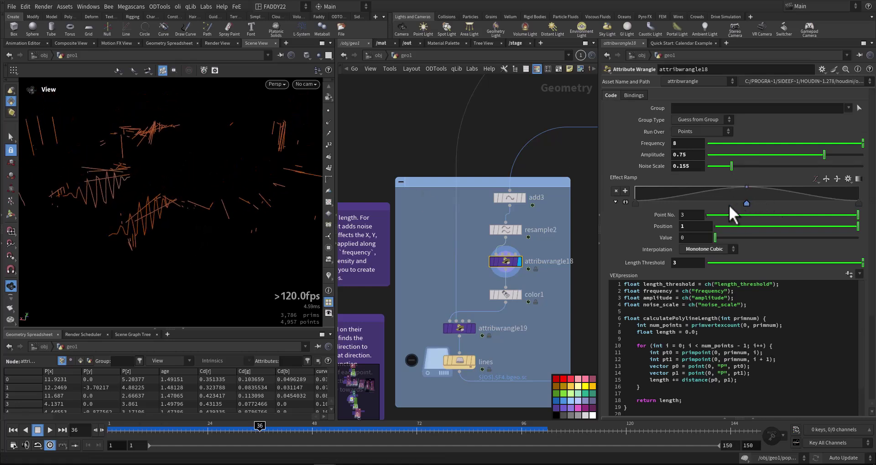
# Move the middle point of attribwrangle18's effect ramp to position 0.493878 and set the frequency to 8.1
pyautogui.moveTo(729, 204)
pyautogui.mouseDown()
pyautogui.moveTo(771, 206)
pyautogui.moveTo(730, 203)
pyautogui.moveTo(760, 203)
pyautogui.moveTo(746, 203)
pyautogui.mouseUp()
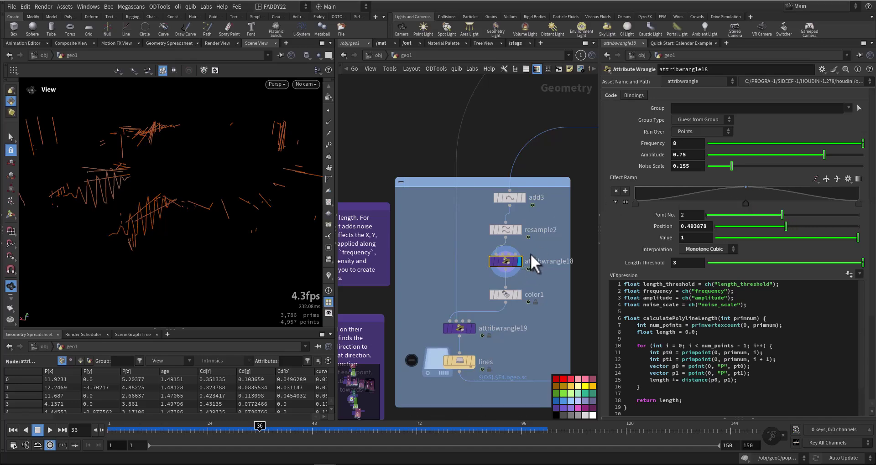
pyautogui.moveTo(665, 143); pyautogui.dragTo(709, 143, button='middle')
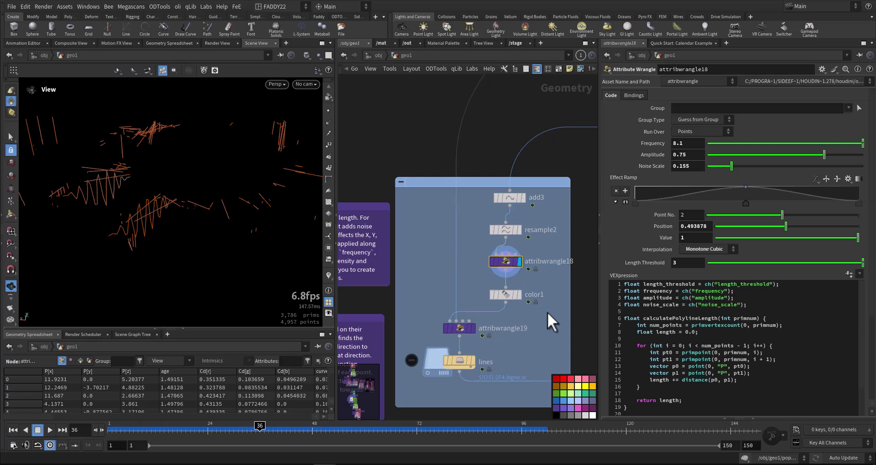
# Display color1 and examine its attribute ramp driven by curveu
pyautogui.moveTo(546, 312); pyautogui.dragTo(545, 239, button='middle')
pyautogui.click(521, 247)
pyautogui.click(505, 207)
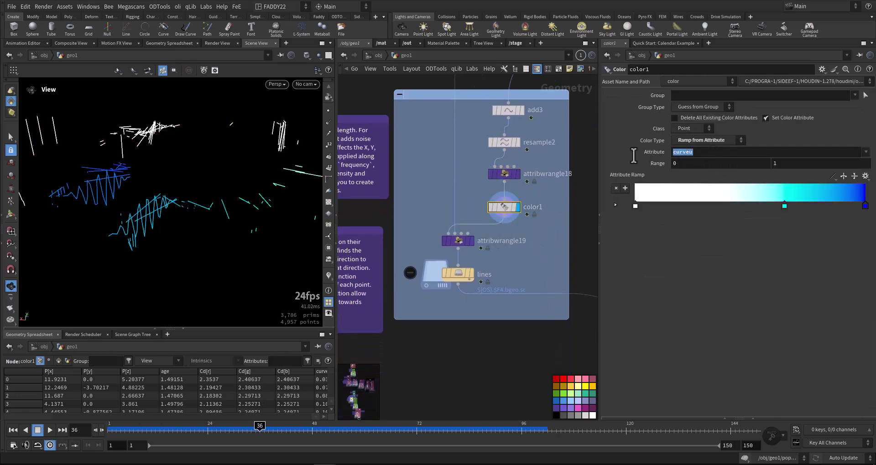
# Display attribwrangle19 and examine its move strength, move ramp and nearest-point VEX code
pyautogui.click(472, 240)
pyautogui.click(455, 241)
pyautogui.moveTo(425, 238); pyautogui.dragTo(454, 227, button='middle')
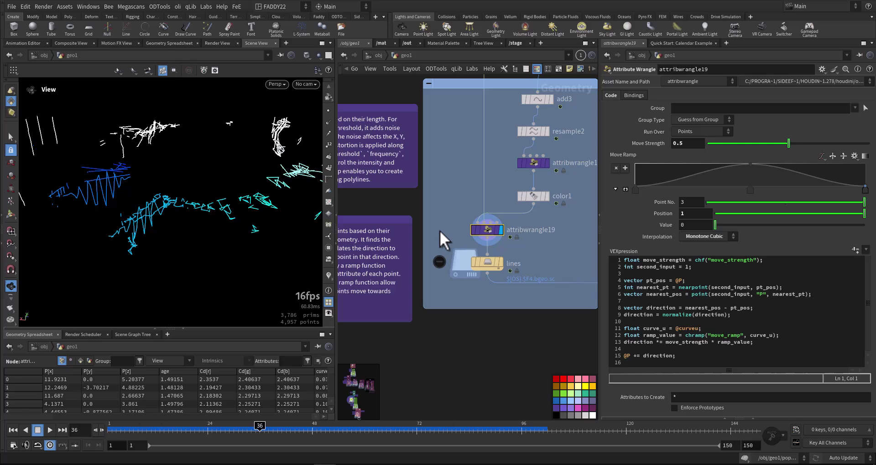
# Display the lines file cache with its settings and scrub the timeline to frame 32
pyautogui.moveTo(479, 226)
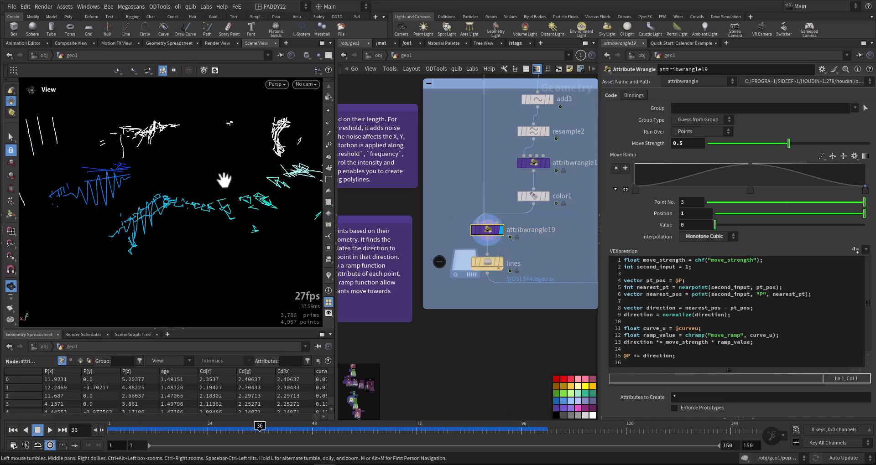
pyautogui.click(502, 262)
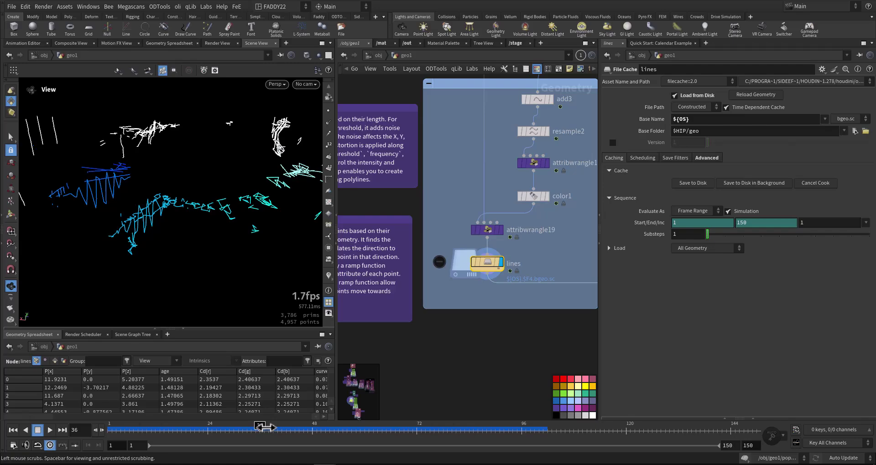
pyautogui.moveTo(267, 428); pyautogui.dragTo(243, 434)
# Display transform1 in the green network box and examine its uniform scale and pivot settings
pyautogui.scroll(-5, 528, 349)
pyautogui.moveTo(526, 352); pyautogui.dragTo(409, 305, button='middle')
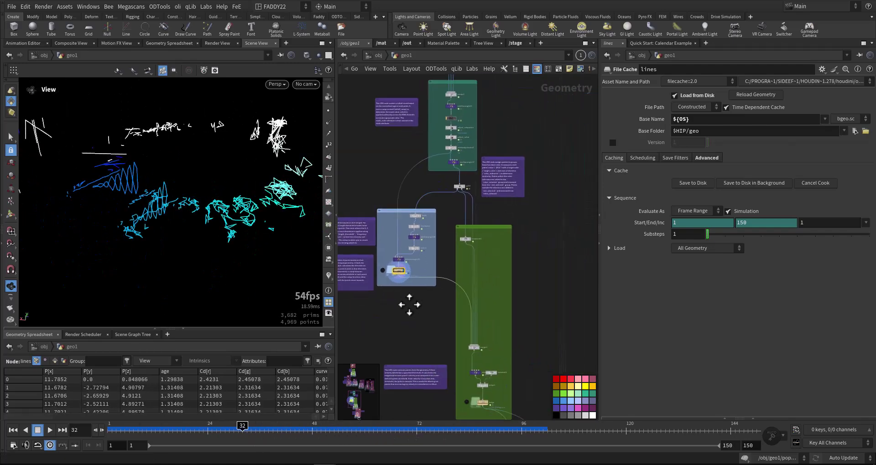
pyautogui.scroll(6, 519, 301)
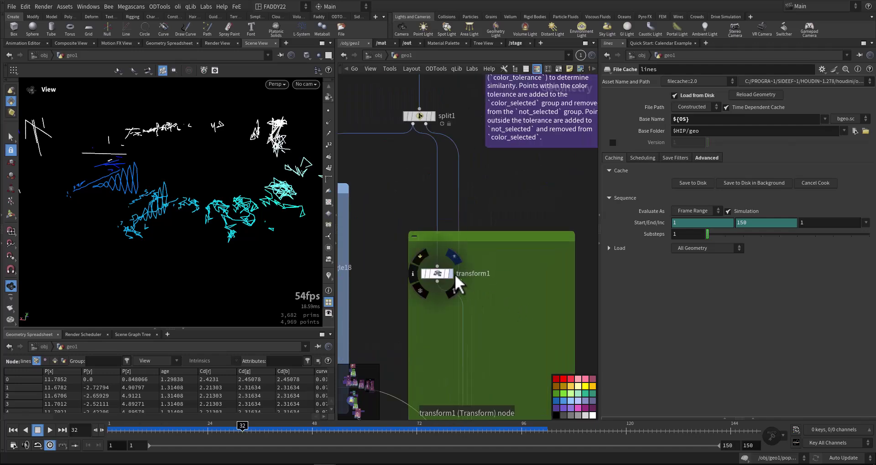
pyautogui.click(452, 274)
pyautogui.click(441, 274)
pyautogui.moveTo(499, 337); pyautogui.dragTo(501, 286, button='middle')
pyautogui.scroll(-3, 502, 293)
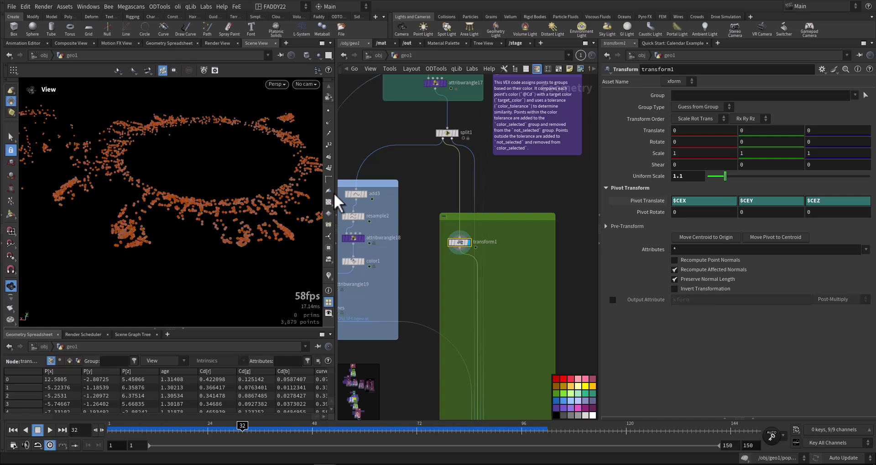
# Set the viewport's particle display type to Points
pyautogui.scroll(5, 332, 192)
pyautogui.rightClick(330, 149)
pyautogui.rightClick(329, 145)
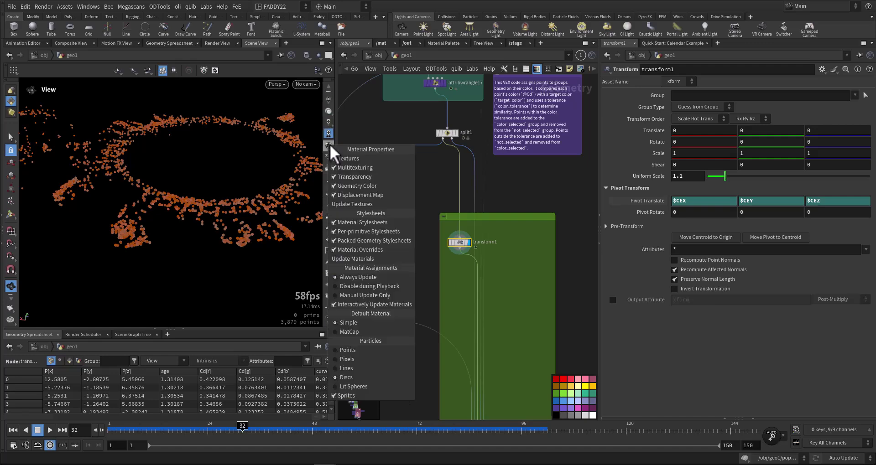
pyautogui.click(373, 351)
# Display attribwrangle23 and turn on the attribute visualization in the viewport
pyautogui.moveTo(362, 199); pyautogui.dragTo(475, 320, button='middle')
pyautogui.scroll(-4, 475, 319)
pyautogui.scroll(5, 511, 253)
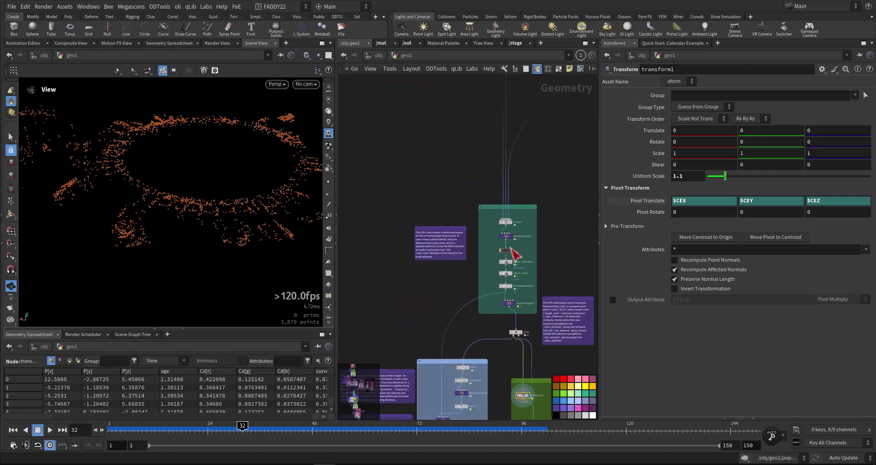
pyautogui.click(511, 231)
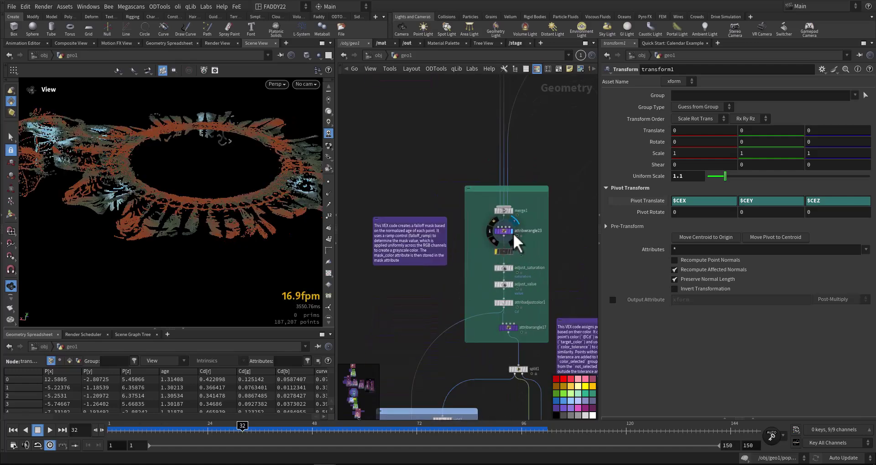
pyautogui.scroll(-3, 328, 293)
pyautogui.click(328, 275)
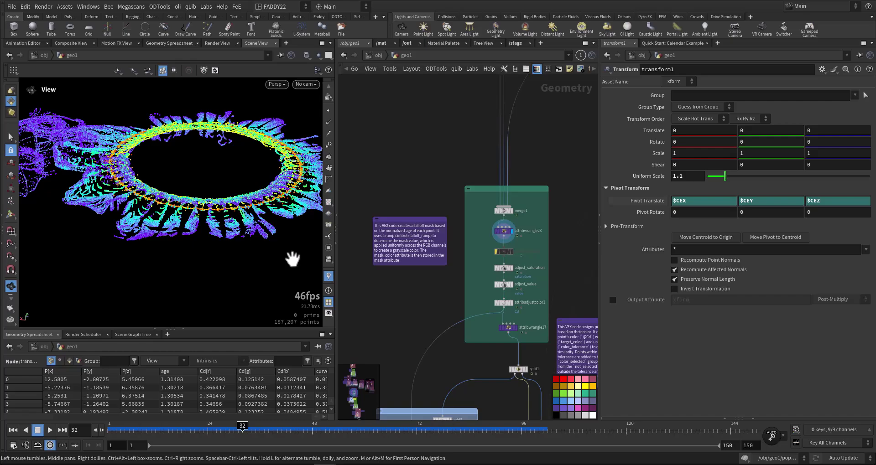
# Examine attribwrangle23's falloff ramp and VEX code, and scrub the timeline to frame 82
pyautogui.scroll(3, 255, 229)
pyautogui.click(502, 231)
pyautogui.moveTo(251, 207); pyautogui.dragTo(242, 248)
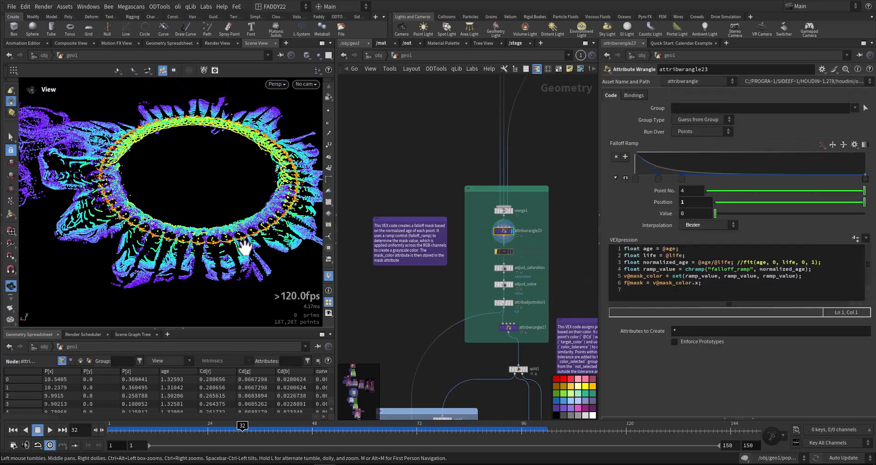
pyautogui.scroll(-3, 237, 255)
pyautogui.moveTo(239, 427)
pyautogui.mouseDown()
pyautogui.moveTo(203, 428)
pyautogui.moveTo(459, 457)
pyautogui.mouseUp()
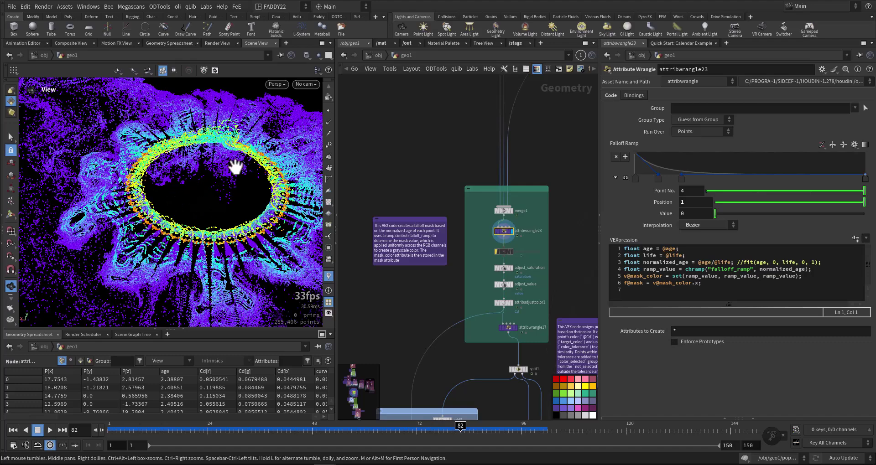
# Display merge2 in the green network box and examine its list of input operators
pyautogui.scroll(-6, 222, 225)
pyautogui.moveTo(470, 408); pyautogui.dragTo(445, 305, button='middle')
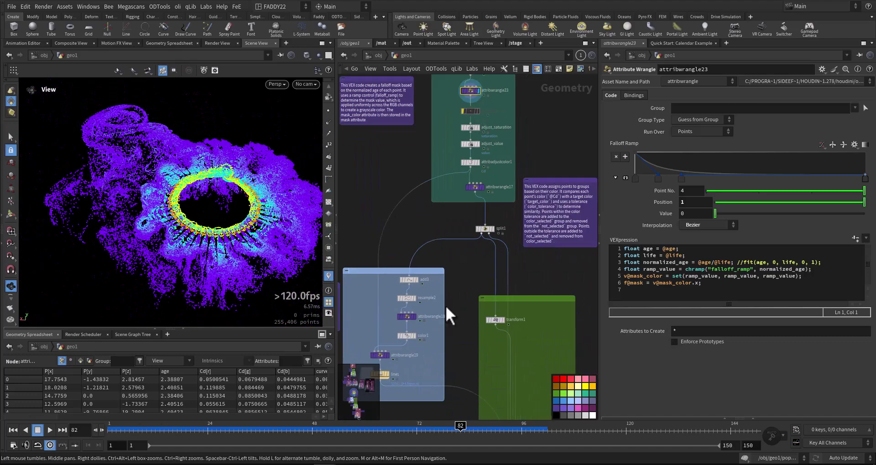
pyautogui.scroll(-4, 470, 340)
pyautogui.moveTo(539, 338); pyautogui.dragTo(534, 224, button='middle')
pyautogui.moveTo(526, 283); pyautogui.dragTo(530, 172, button='middle')
pyautogui.moveTo(523, 261)
pyautogui.mouseDown(button='middle')
pyautogui.moveTo(490, 191)
pyautogui.moveTo(520, 288)
pyautogui.mouseUp(button='middle')
pyautogui.scroll(4, 524, 260)
pyautogui.moveTo(473, 206); pyautogui.dragTo(391, 160, button='middle')
pyautogui.scroll(-5, 478, 240)
pyautogui.scroll(6, 454, 220)
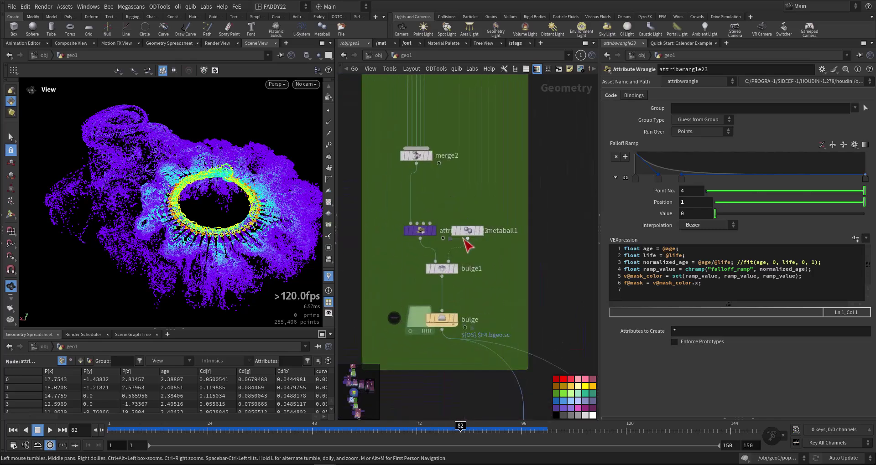
pyautogui.moveTo(446, 187); pyautogui.dragTo(472, 257, button='middle')
pyautogui.moveTo(260, 202); pyautogui.dragTo(250, 270)
pyautogui.click(456, 225)
pyautogui.click(434, 225)
pyautogui.moveTo(428, 320); pyautogui.dragTo(416, 280, button='middle')
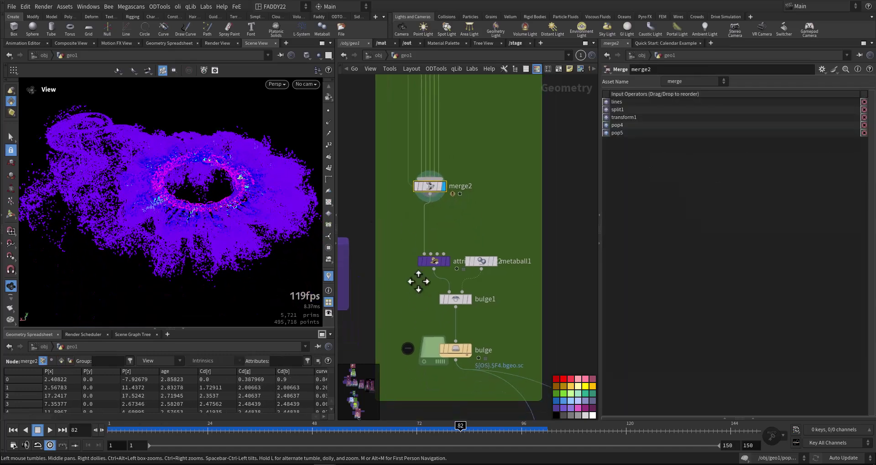
# Display attribwrangle22, examine its speed threshold and point-removal VEX code, and scrub the timeline to frame 50
pyautogui.click(448, 261)
pyautogui.click(437, 260)
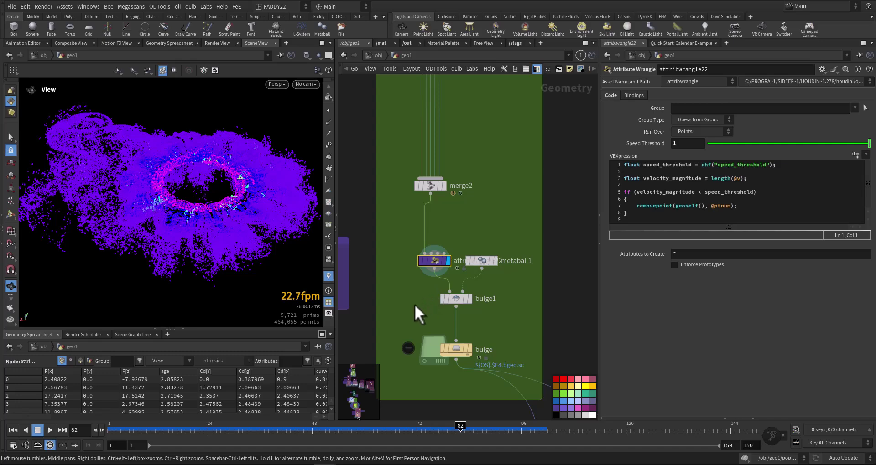
pyautogui.moveTo(415, 304); pyautogui.dragTo(459, 287, button='middle')
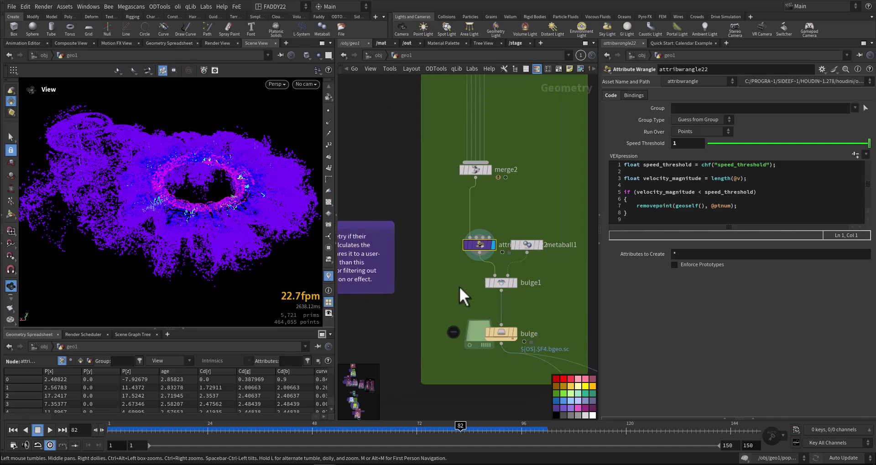
pyautogui.moveTo(336, 432)
pyautogui.mouseDown()
pyautogui.moveTo(251, 430)
pyautogui.moveTo(321, 432)
pyautogui.mouseUp()
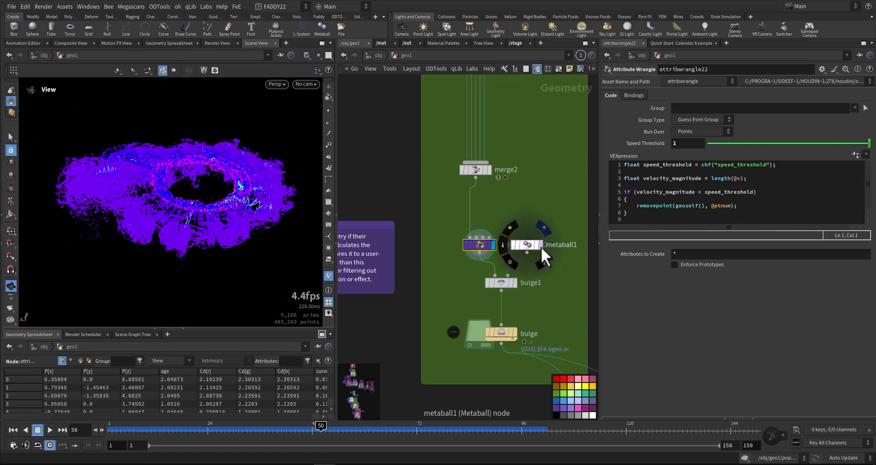
# Move the metaball1 node clear of attribwrangle22 and examine the bulge1 deformation together with the metaball's radius, center and weight
pyautogui.moveTo(532, 244); pyautogui.dragTo(546, 230)
pyautogui.click(514, 282)
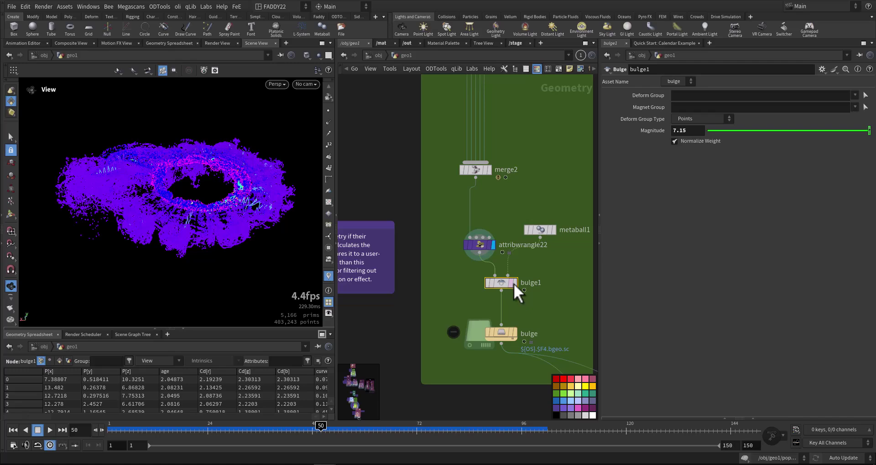
pyautogui.click(514, 283)
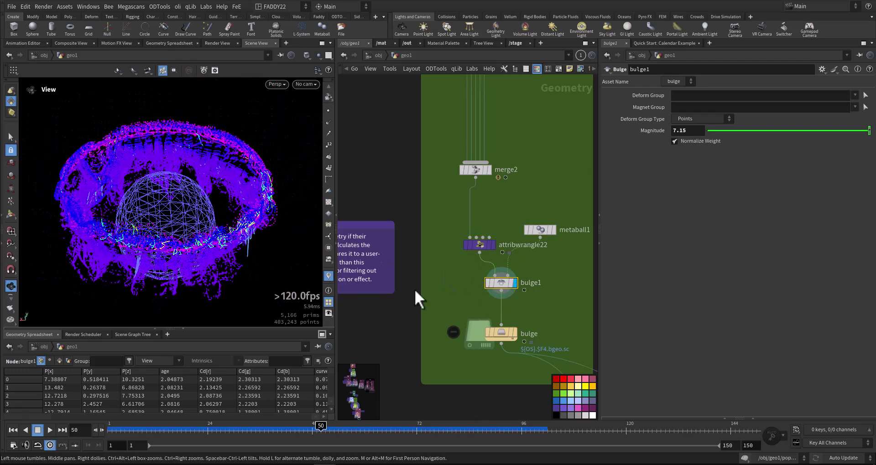
pyautogui.click(540, 229)
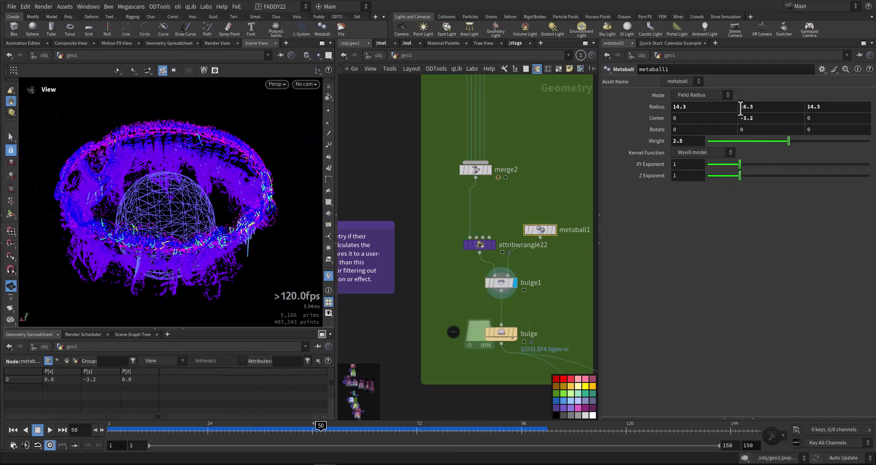
pyautogui.moveTo(201, 269)
pyautogui.mouseDown()
pyautogui.moveTo(199, 232)
pyautogui.moveTo(205, 267)
pyautogui.mouseUp()
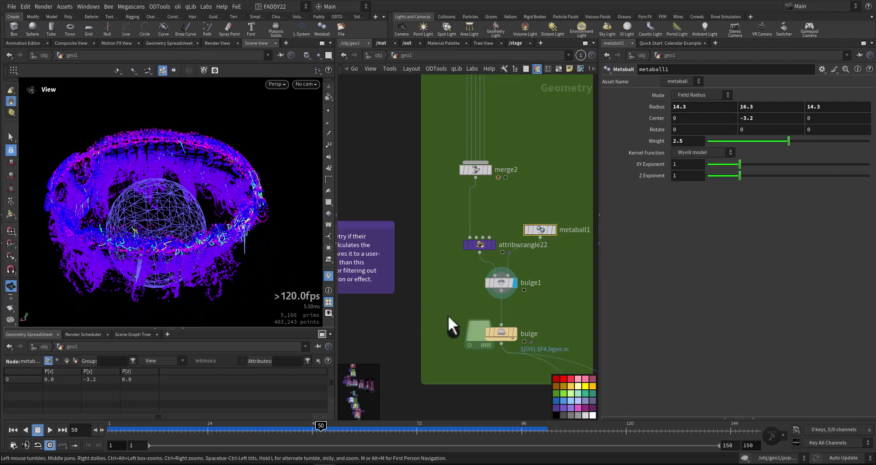
# Display the bulge file cache and scrub the timeline to frame 101
pyautogui.click(516, 333)
pyautogui.click(476, 349)
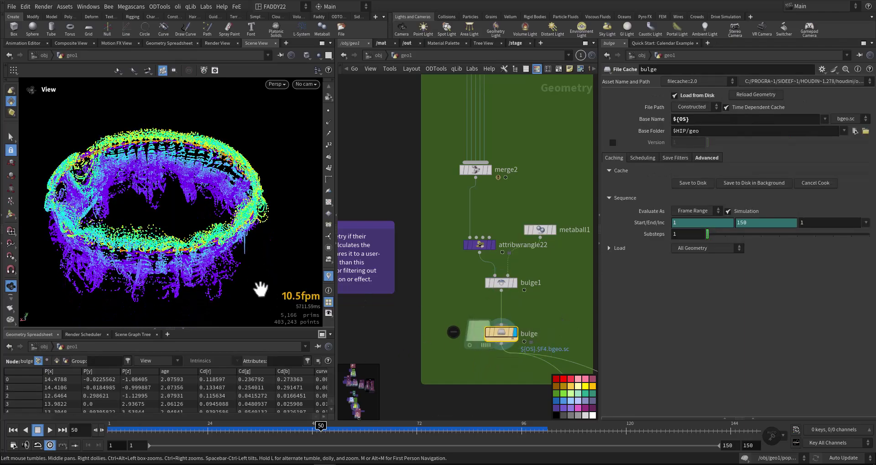
pyautogui.moveTo(172, 432); pyautogui.dragTo(532, 464)
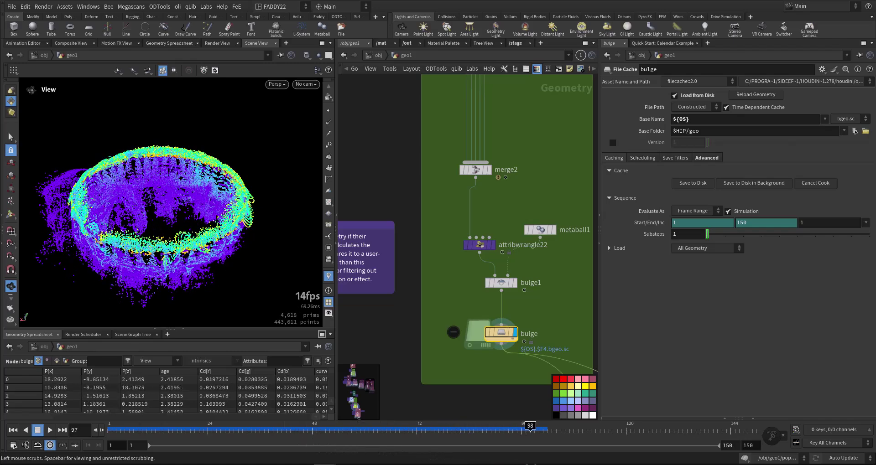
# Display add4 in the pink network box and examine its point settings and resulting points
pyautogui.scroll(-6, 493, 406)
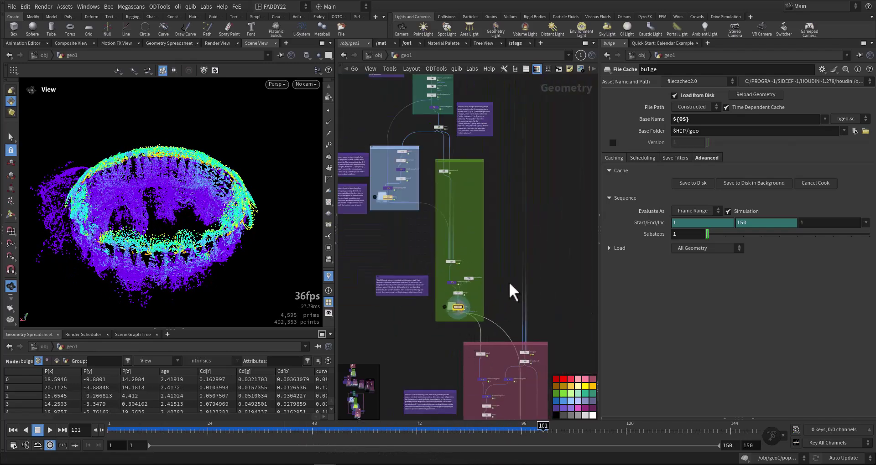
pyautogui.scroll(10, 510, 285)
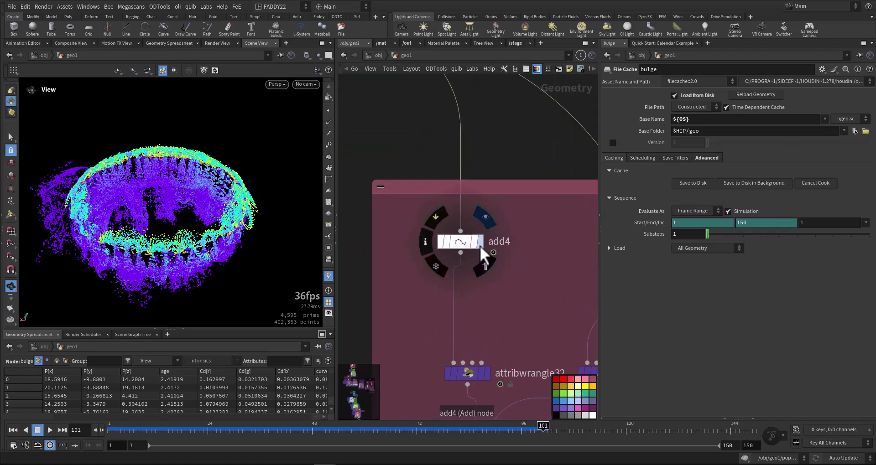
pyautogui.click(480, 245)
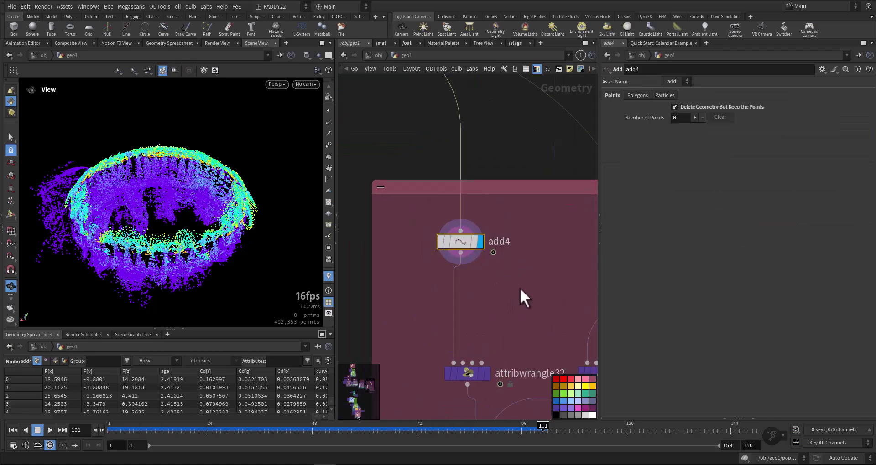
pyautogui.moveTo(519, 289); pyautogui.dragTo(527, 224, button='middle')
pyautogui.moveTo(199, 221)
pyautogui.mouseDown()
pyautogui.moveTo(224, 235)
pyautogui.moveTo(210, 214)
pyautogui.mouseUp()
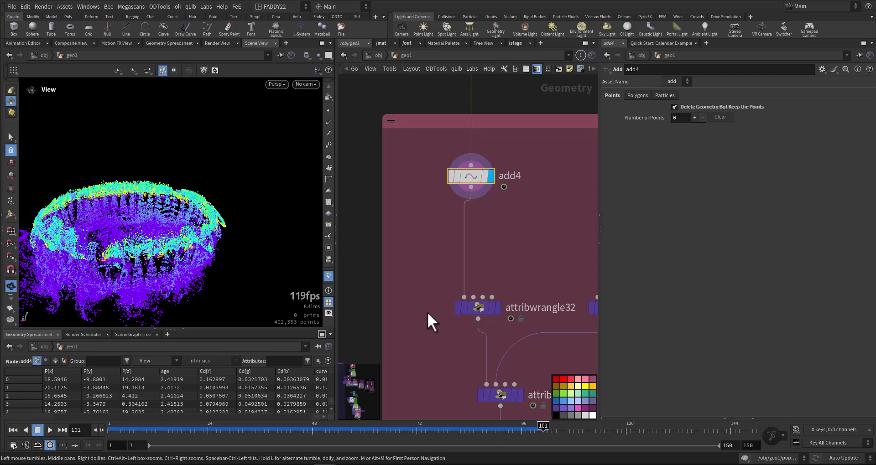
# Display attribwrangle32 and examine its threshold and random point-removal VEX code
pyautogui.moveTo(493, 304); pyautogui.dragTo(469, 264, button='middle')
pyautogui.click(476, 270)
pyautogui.moveTo(416, 243); pyautogui.dragTo(464, 283)
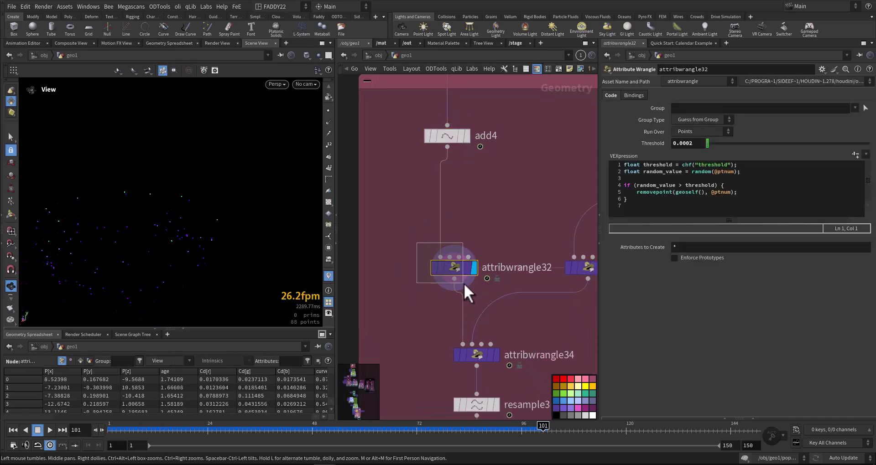
pyautogui.moveTo(531, 237); pyautogui.dragTo(502, 227, button='middle')
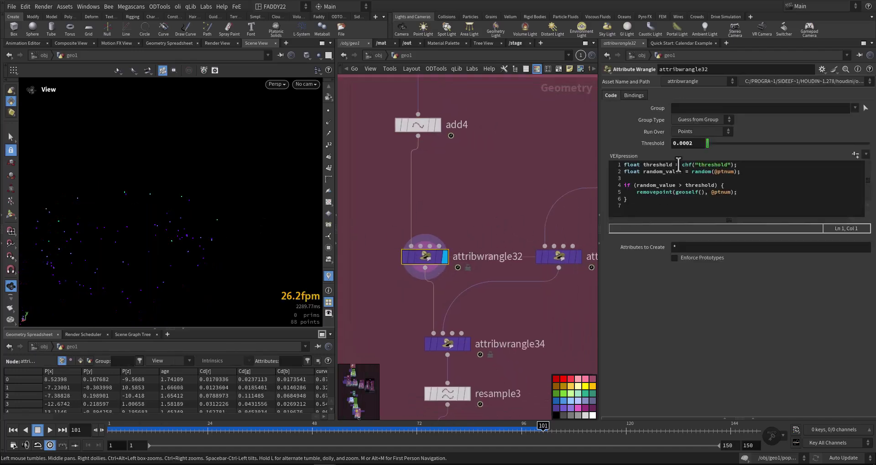
pyautogui.click(528, 209)
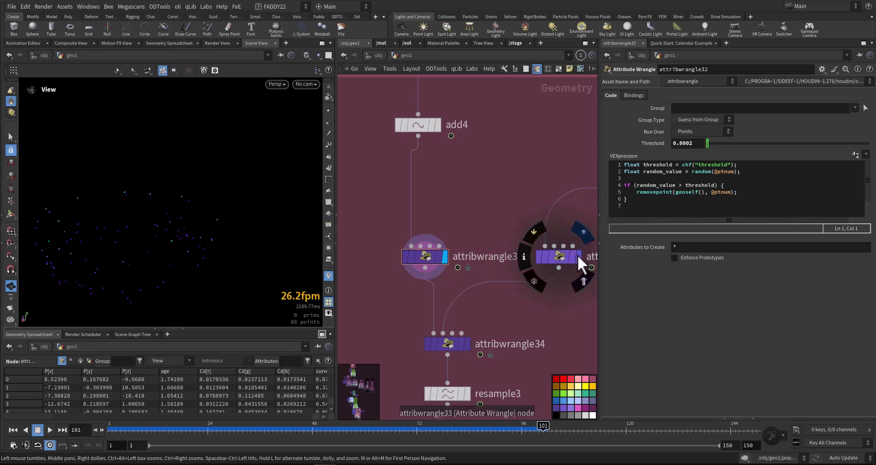
# Display attribwrangle33 and examine its threshold reference to attribwrangle32 and its VEX code
pyautogui.moveTo(497, 321); pyautogui.dragTo(476, 287, button='middle')
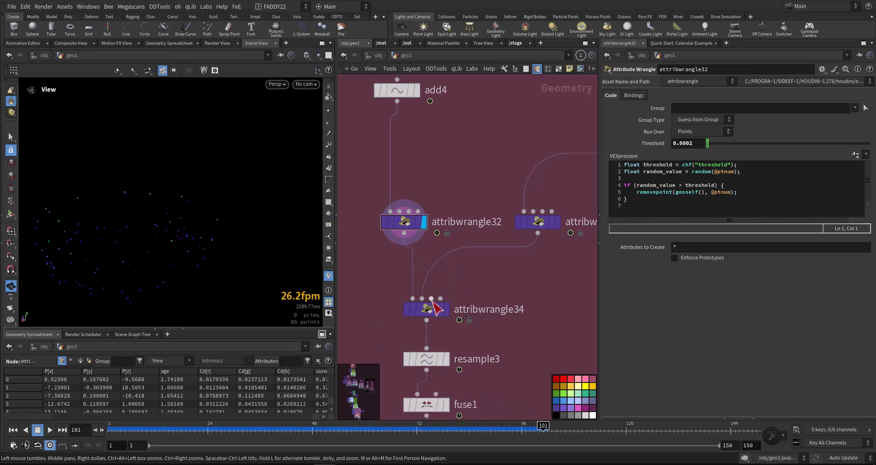
pyautogui.click(559, 223)
pyautogui.click(543, 220)
# Display transform3, examine its translate and uniform scale settings, and move the timeline to frame 27
pyautogui.moveTo(571, 273); pyautogui.dragTo(433, 355, button='middle')
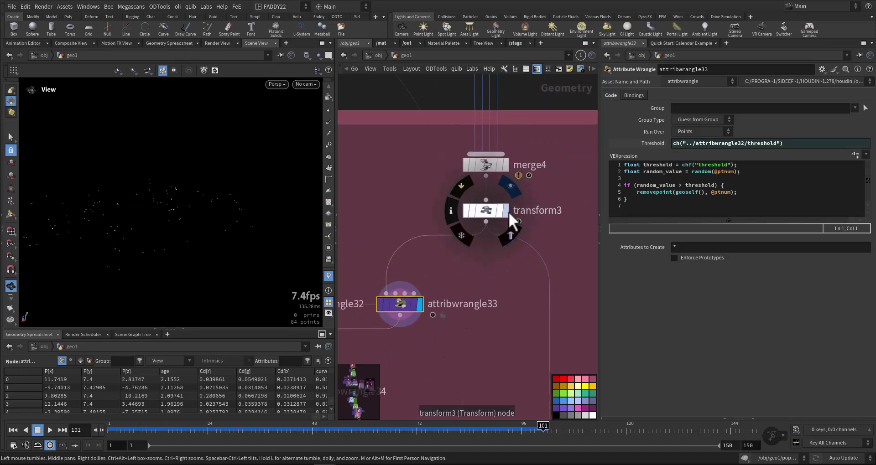
pyautogui.click(507, 212)
pyautogui.click(488, 212)
pyautogui.scroll(-3, 456, 299)
pyautogui.moveTo(160, 221); pyautogui.dragTo(136, 189)
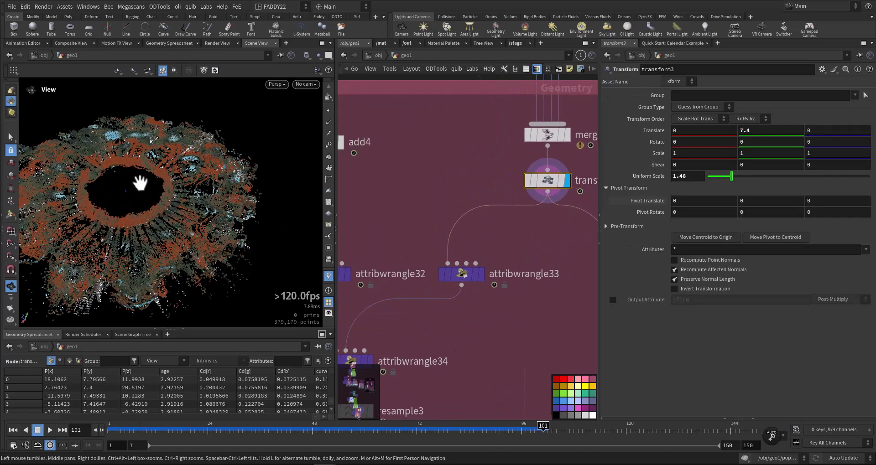
pyautogui.scroll(-2, 407, 240)
pyautogui.moveTo(407, 240); pyautogui.dragTo(438, 235, button='middle')
pyautogui.click(221, 426)
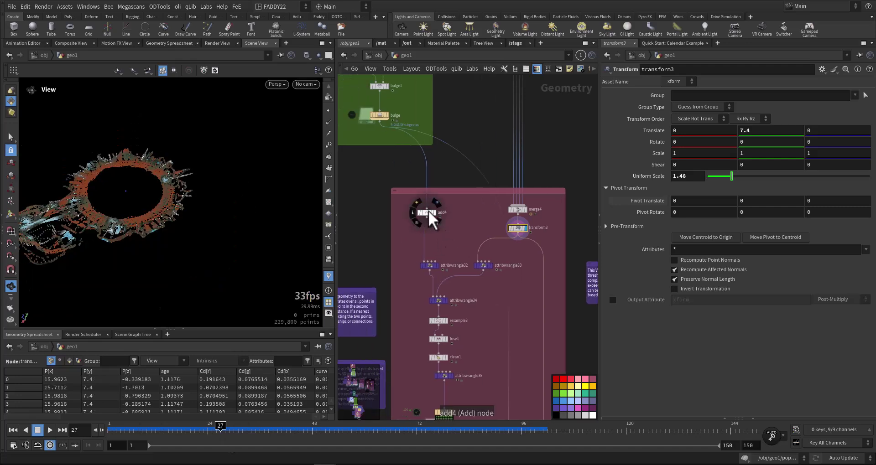
# Display add4 and overlay transform3's geometry in the viewport to compare the two point sets
pyautogui.click(434, 200)
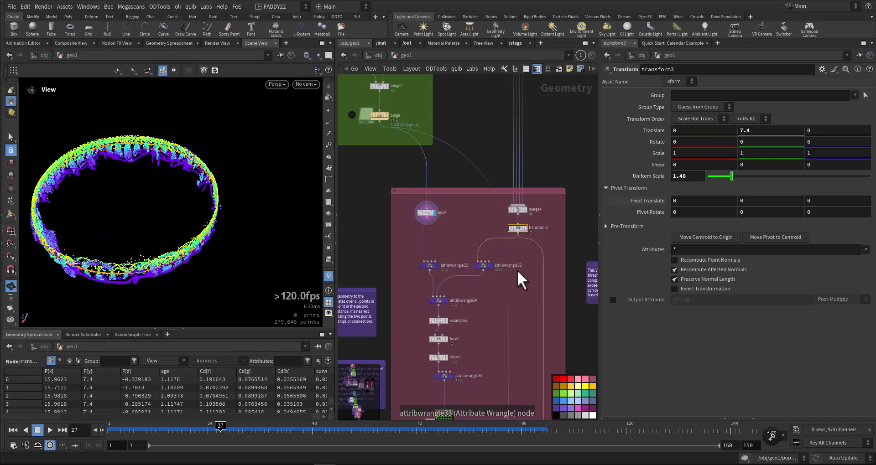
pyautogui.click(523, 228)
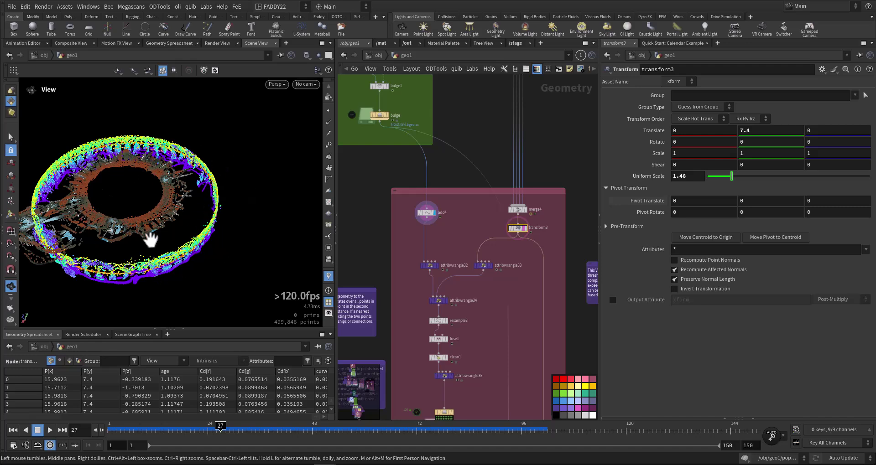
pyautogui.scroll(3, 396, 320)
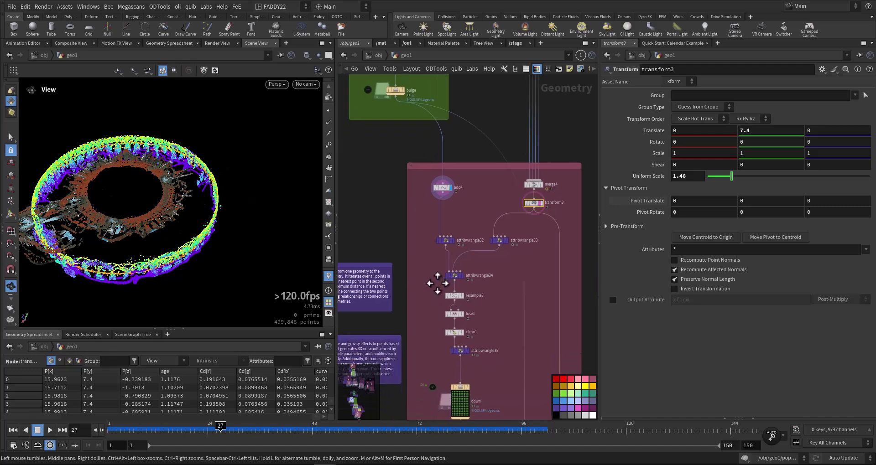
# Display attribwrangle32, attribwrangle33 and attribwrangle34 in turn, and examine attribwrangle34's closest-point connection code and its lines across frames
pyautogui.click(449, 232)
pyautogui.click(535, 231)
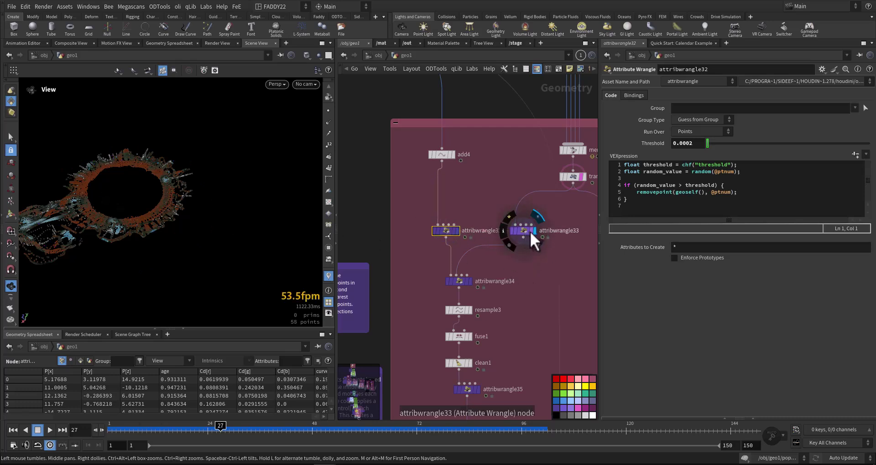
pyautogui.click(469, 281)
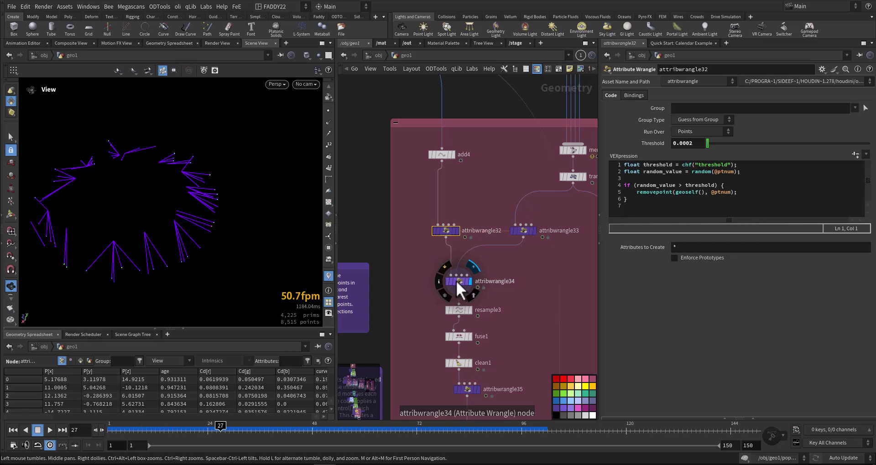
pyautogui.click(452, 281)
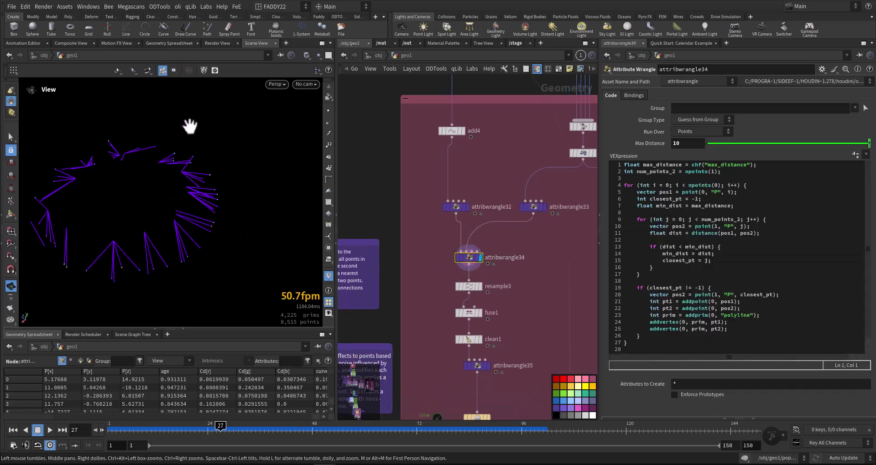
pyautogui.moveTo(142, 220); pyautogui.dragTo(275, 336)
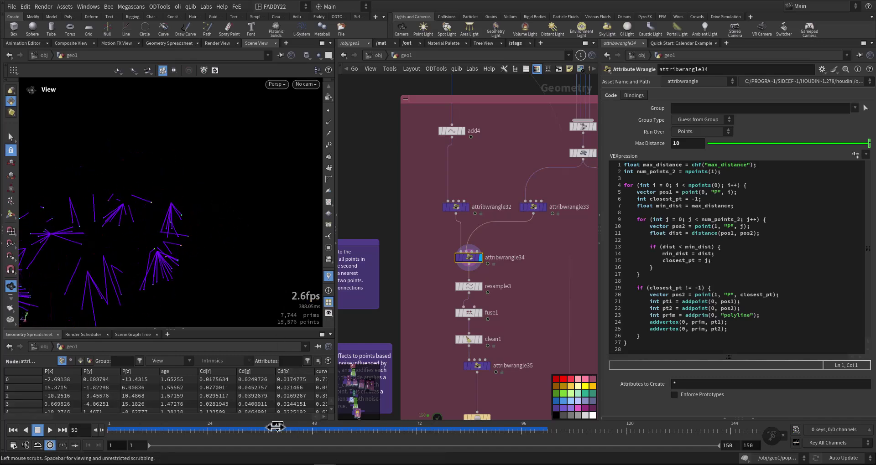
# Display resample3 and fuse1 one after the other and examine their segment length and snap distance settings
pyautogui.click(478, 288)
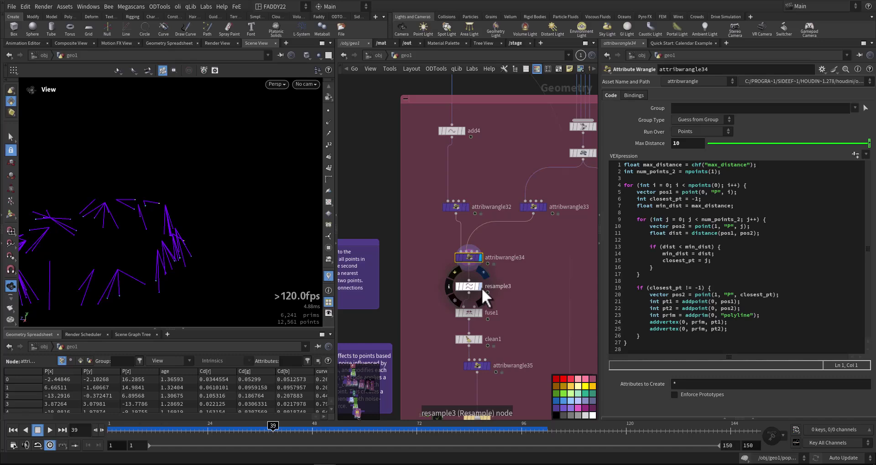
pyautogui.click(465, 288)
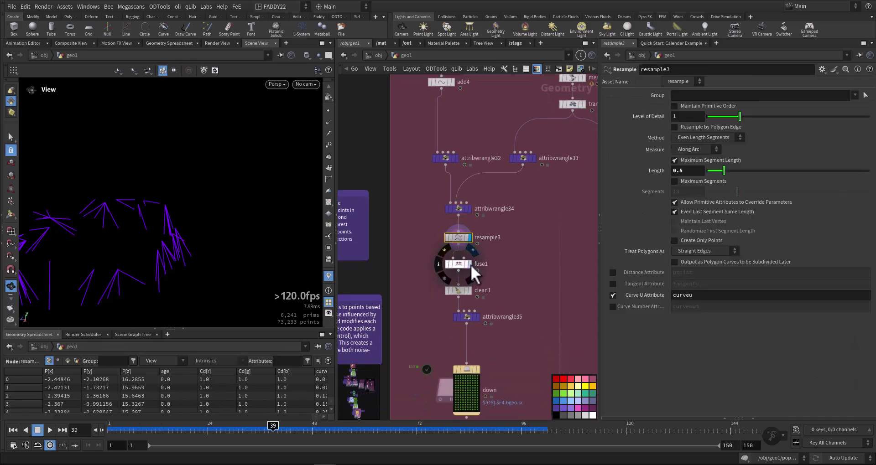
pyautogui.click(470, 265)
pyautogui.click(460, 264)
pyautogui.scroll(3, 454, 257)
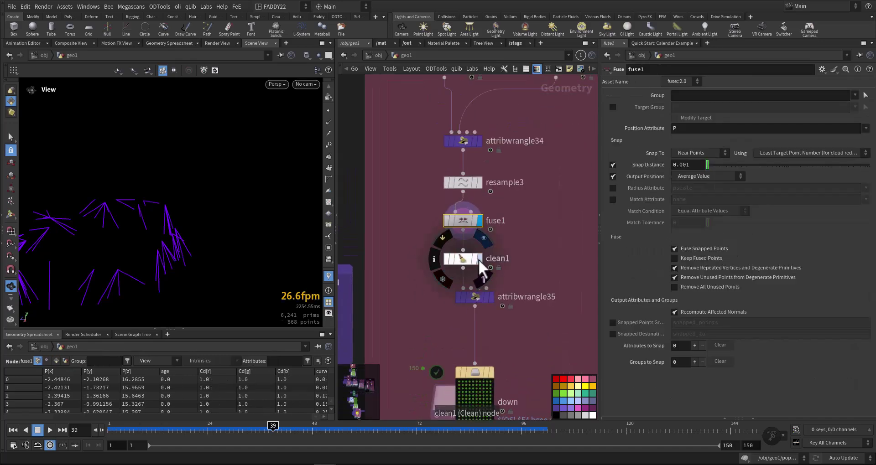
# Display clean1 and examine its degenerate-primitive and unused-point removal settings
pyautogui.click(479, 259)
pyautogui.click(460, 259)
pyautogui.moveTo(433, 277); pyautogui.dragTo(423, 253, button='middle')
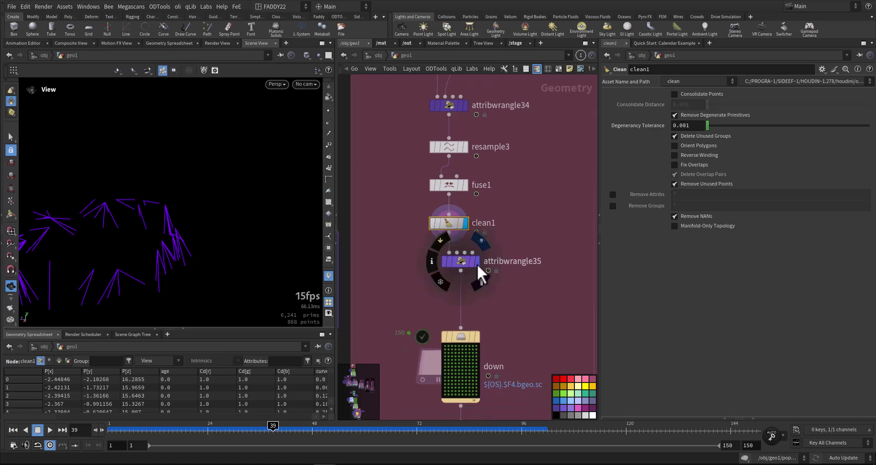
# Display attribwrangle35, examine its noise and gravity VEX code, and inspect the curves from several angles up to frame 26
pyautogui.click(477, 261)
pyautogui.click(459, 261)
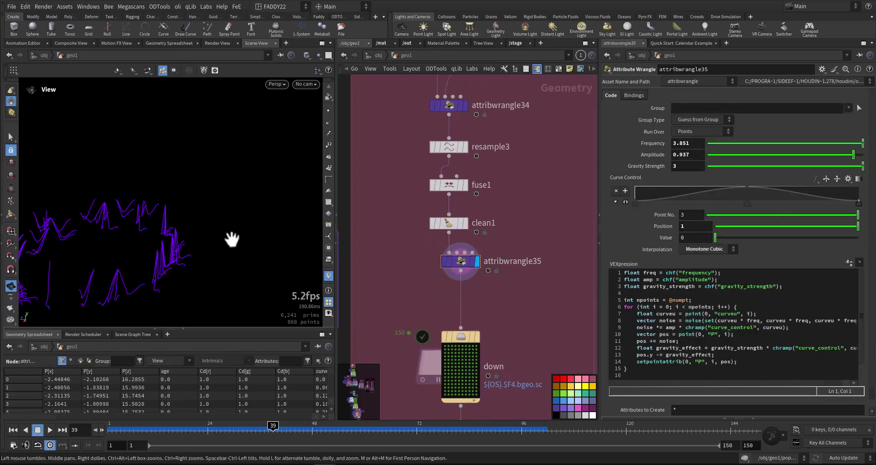
pyautogui.moveTo(231, 243); pyautogui.dragTo(179, 232)
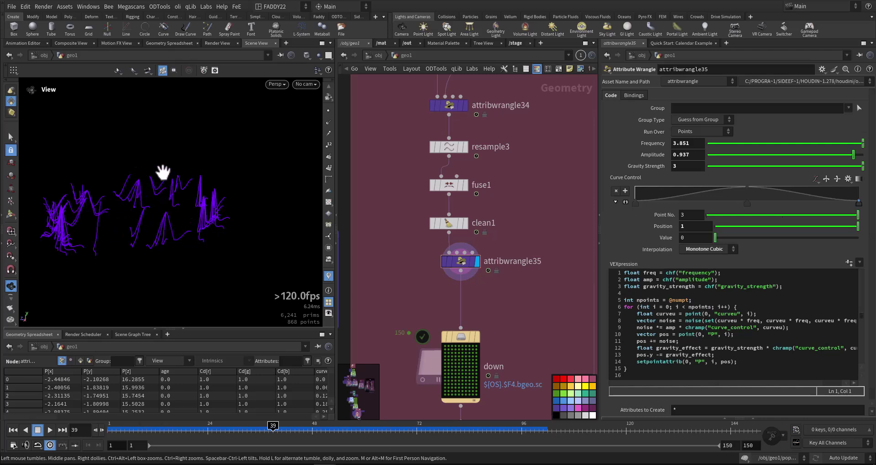
pyautogui.moveTo(155, 192); pyautogui.dragTo(174, 188)
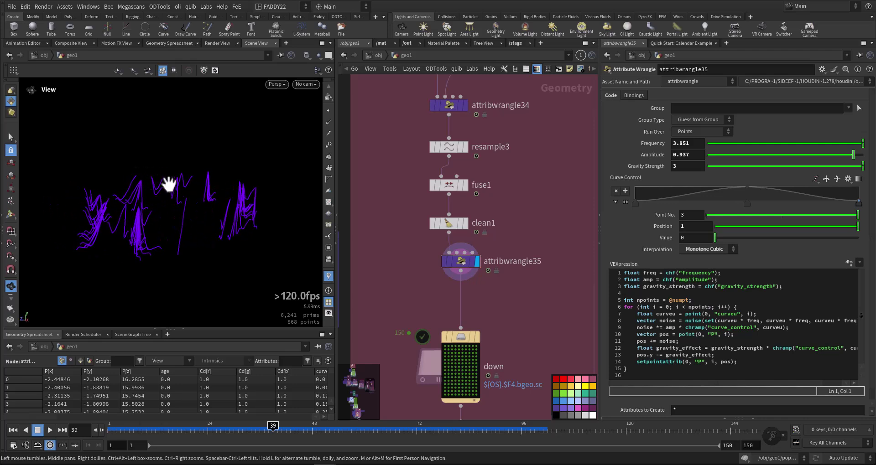
pyautogui.moveTo(223, 426); pyautogui.dragTo(216, 425)
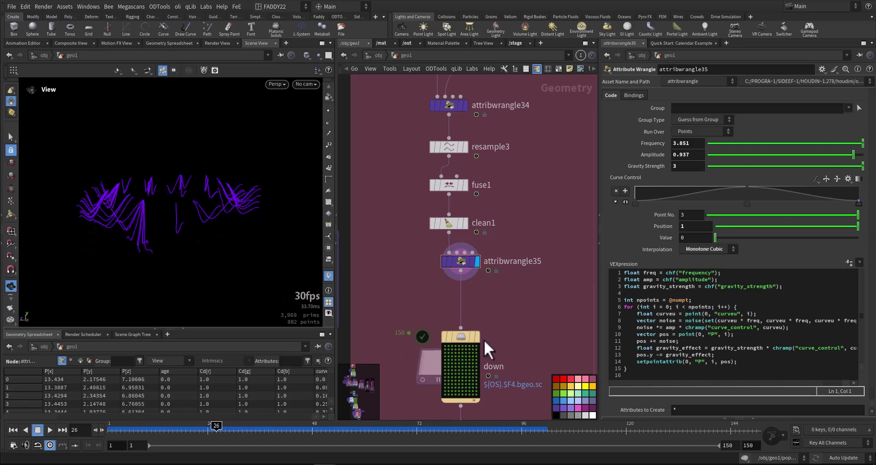
# Display the down file cache, examine its caching settings and scrub through the cached curves
pyautogui.click(461, 338)
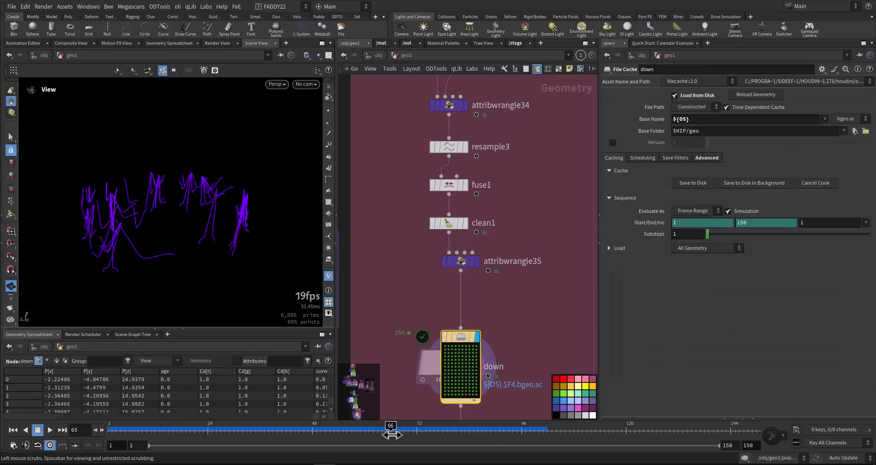
pyautogui.scroll(-5, 524, 344)
pyautogui.scroll(6, 525, 343)
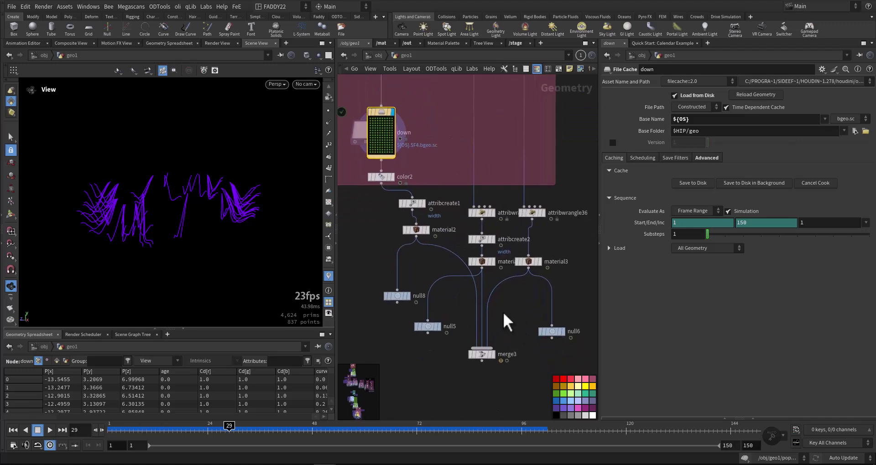
# Display attribwrangle37 and attribwrangle36 for comparison, and examine attribwrangle37's age-based pscale VEX code and ramp
pyautogui.click(494, 212)
pyautogui.click(484, 211)
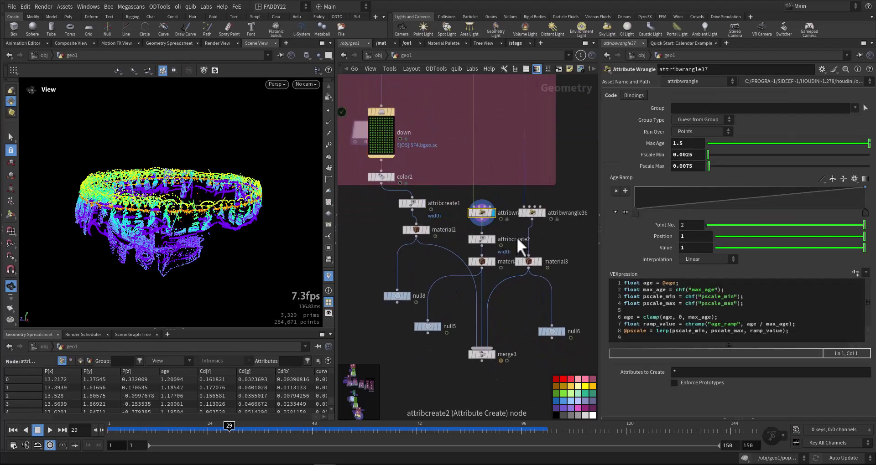
pyautogui.moveTo(491, 218)
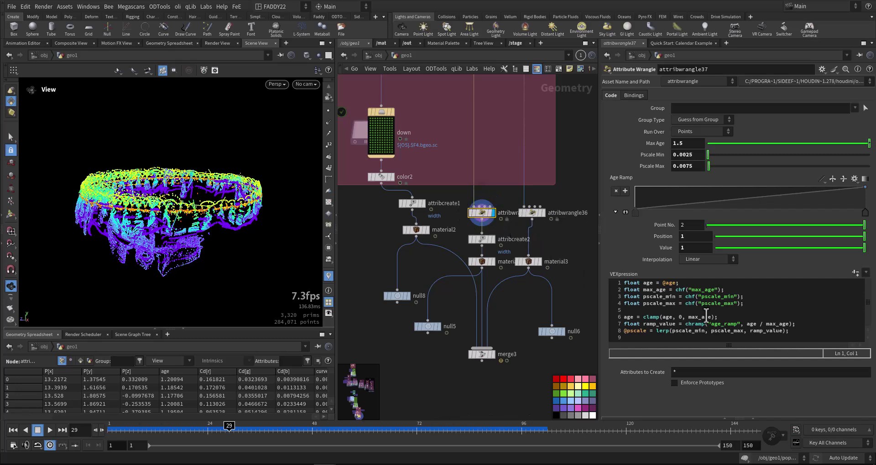
pyautogui.click(543, 212)
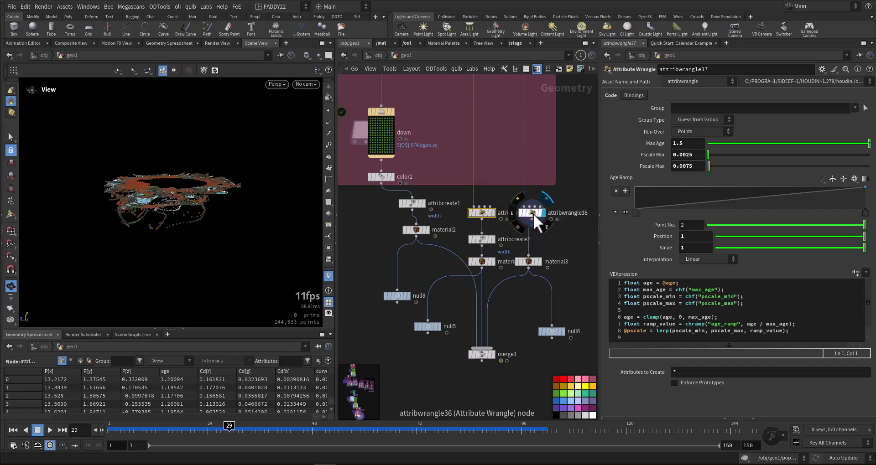
pyautogui.click(533, 213)
pyautogui.click(494, 212)
pyautogui.click(492, 212)
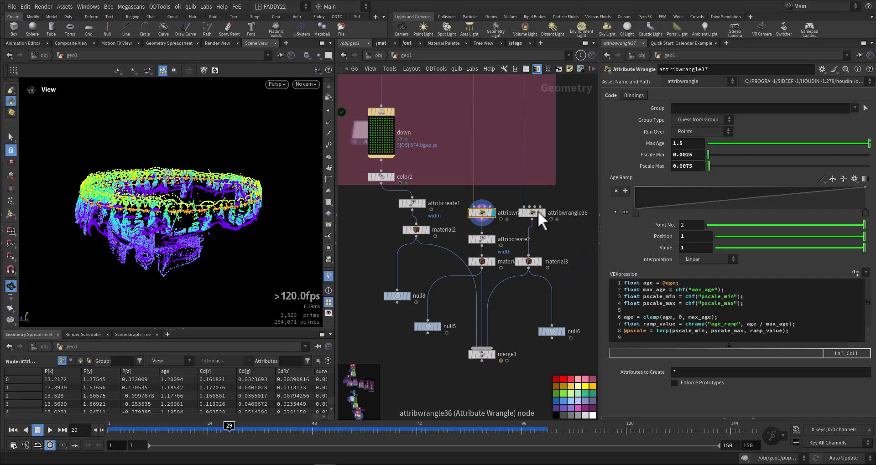
# Toggle the viewport's point display and inspect attribwrangle37's connecting lines up close across the timeline to frame 90
pyautogui.scroll(5, 213, 216)
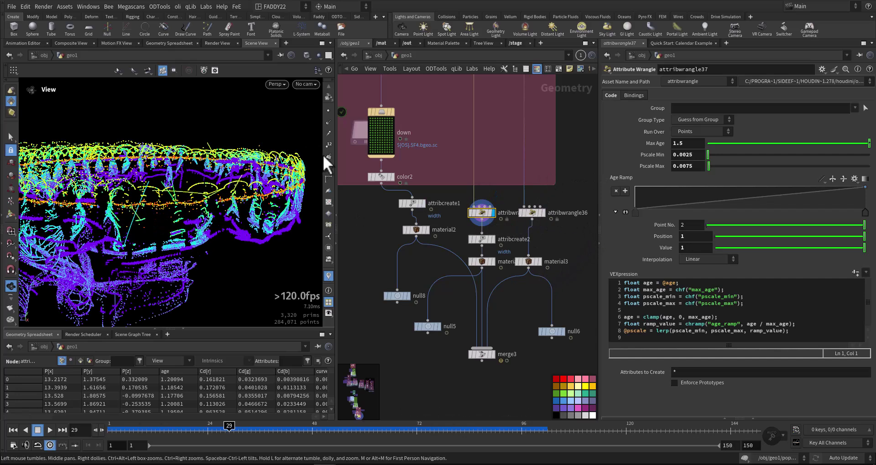
pyautogui.scroll(2, 333, 172)
pyautogui.scroll(3, 332, 169)
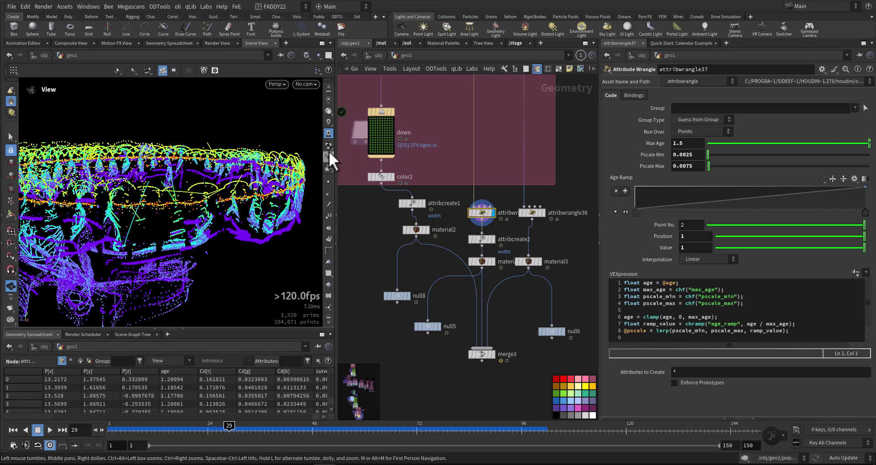
pyautogui.click(329, 153)
pyautogui.click(354, 383)
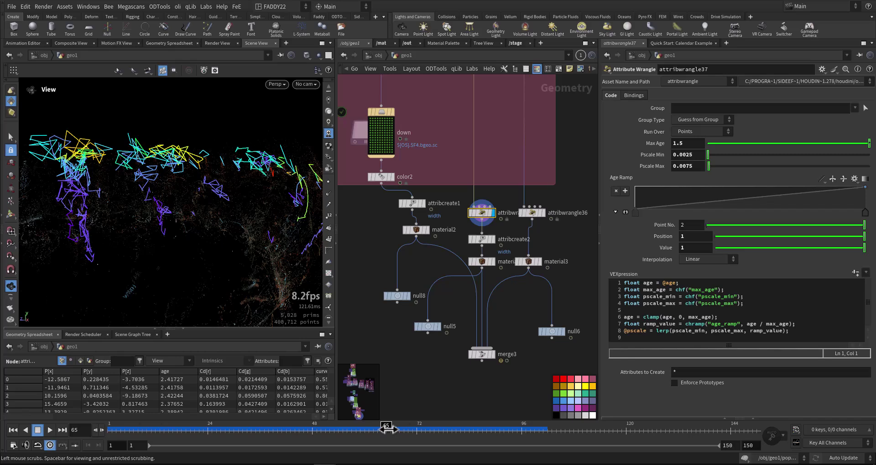
pyautogui.click(495, 431)
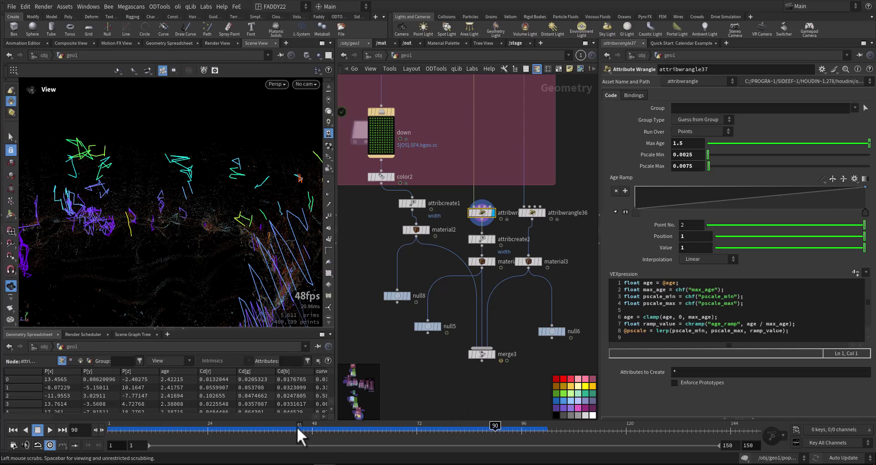
# Display merge3 and inspect the combined material branches in the viewport at frame 52
pyautogui.moveTo(470, 318); pyautogui.dragTo(469, 291, button='middle')
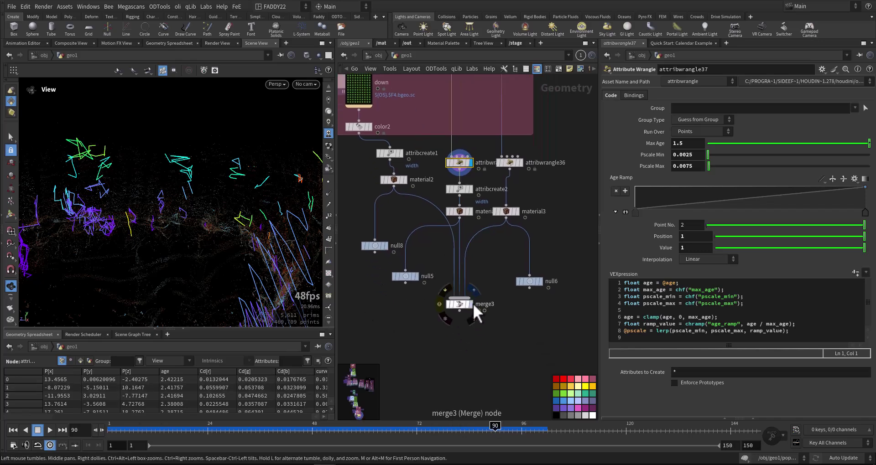
pyautogui.click(471, 303)
pyautogui.click(462, 303)
pyautogui.moveTo(197, 219); pyautogui.dragTo(248, 222)
pyautogui.moveTo(290, 432); pyautogui.dragTo(329, 431)
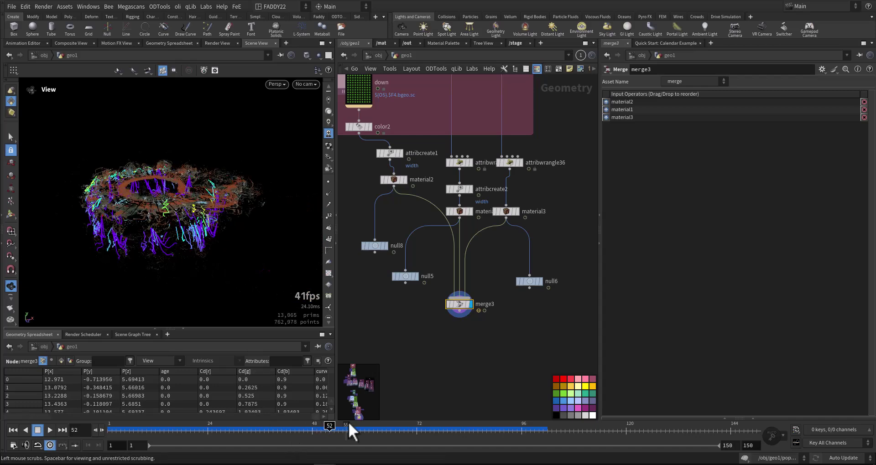
# Reveal the lower network pane, open the mat network, and examine the down and pop Principled Shader settings
pyautogui.click(724, 418)
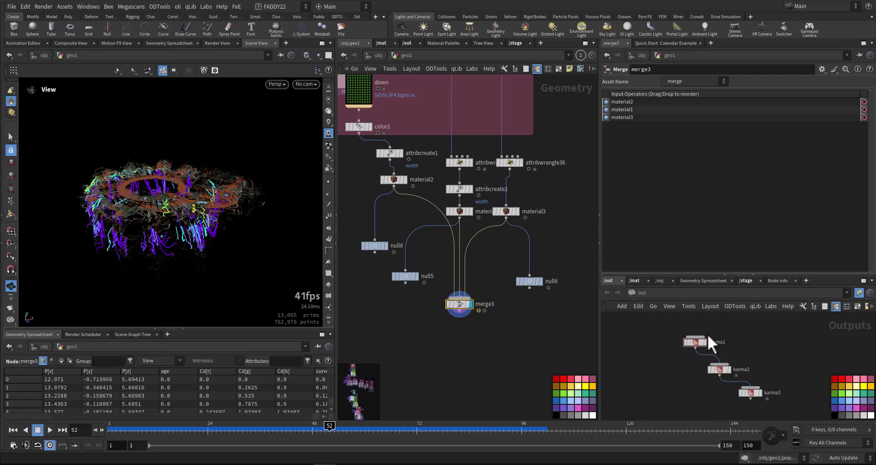
pyautogui.click(641, 280)
pyautogui.moveTo(680, 346); pyautogui.dragTo(663, 360, button='middle')
pyautogui.click(714, 368)
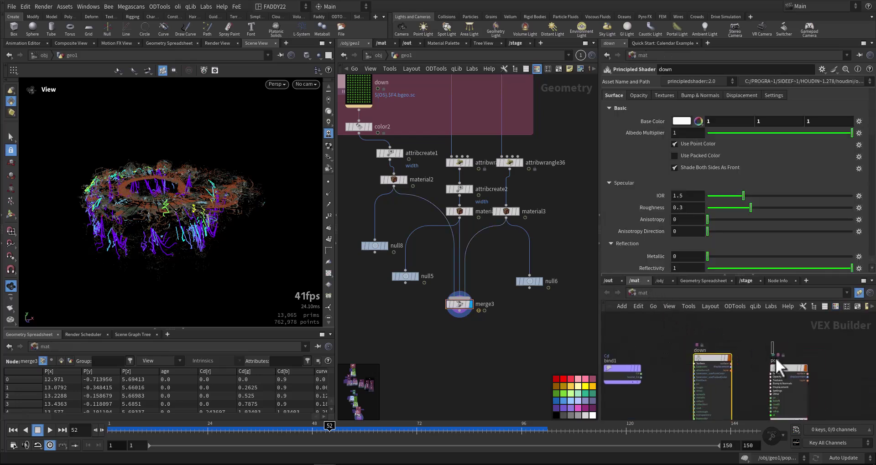
pyautogui.click(777, 367)
# Check the stage network, and return to the out network to view the karma1, karma2 and karma3 render nodes
pyautogui.click(746, 281)
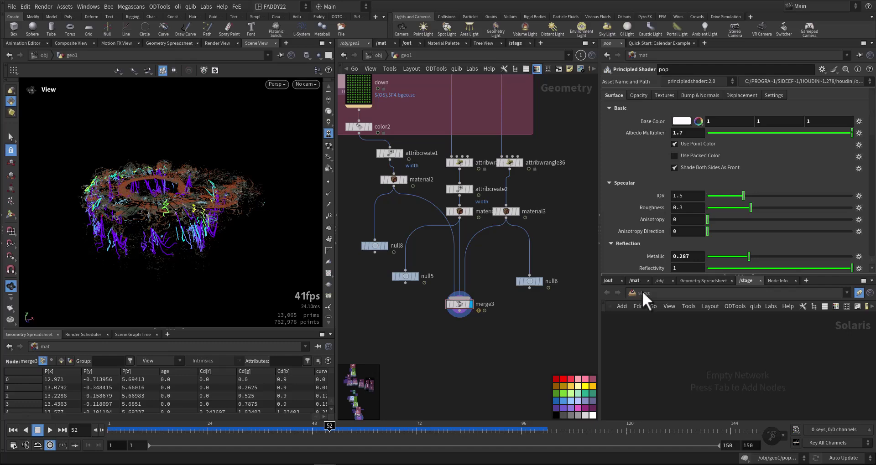
pyautogui.click(610, 279)
pyautogui.moveTo(664, 357); pyautogui.dragTo(652, 357, button='middle')
pyautogui.moveTo(653, 339); pyautogui.dragTo(725, 376)
pyautogui.moveTo(688, 386); pyautogui.dragTo(749, 394)
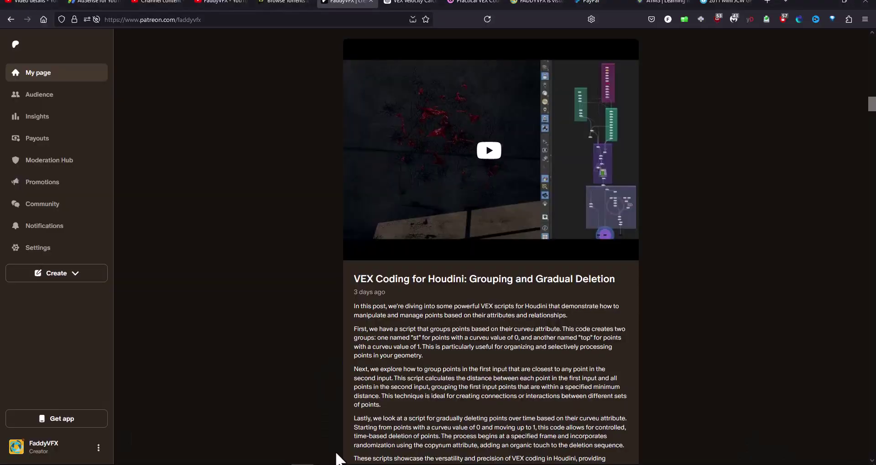
# Switch to the browser and look through the FaddyVFX Patreon posts and their attached Houdini scene files
pyautogui.scroll(-10, 465, 355)
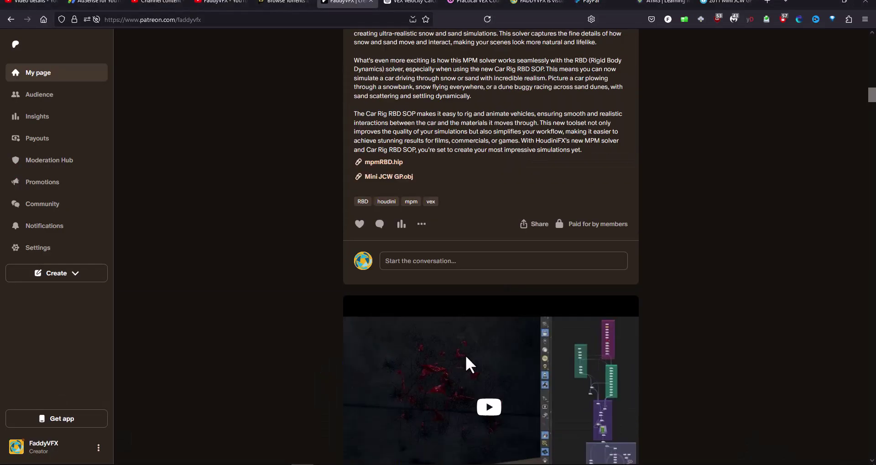
pyautogui.scroll(14, 464, 355)
pyautogui.scroll(-10, 465, 354)
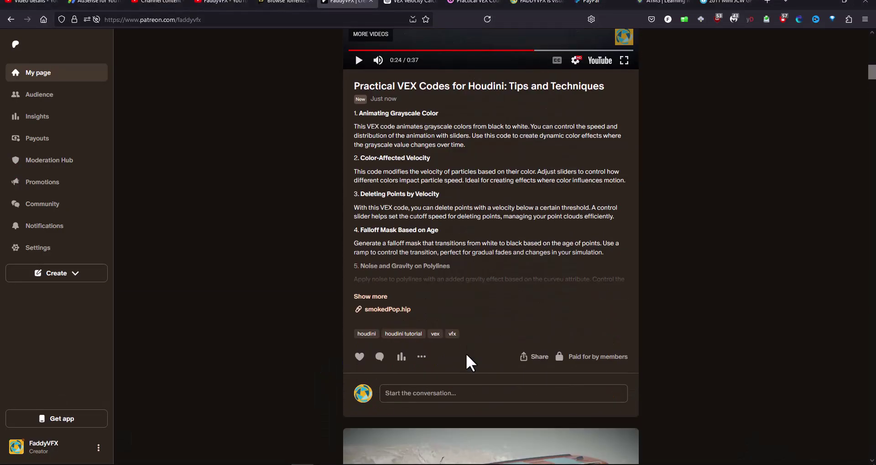
pyautogui.scroll(10, 454, 269)
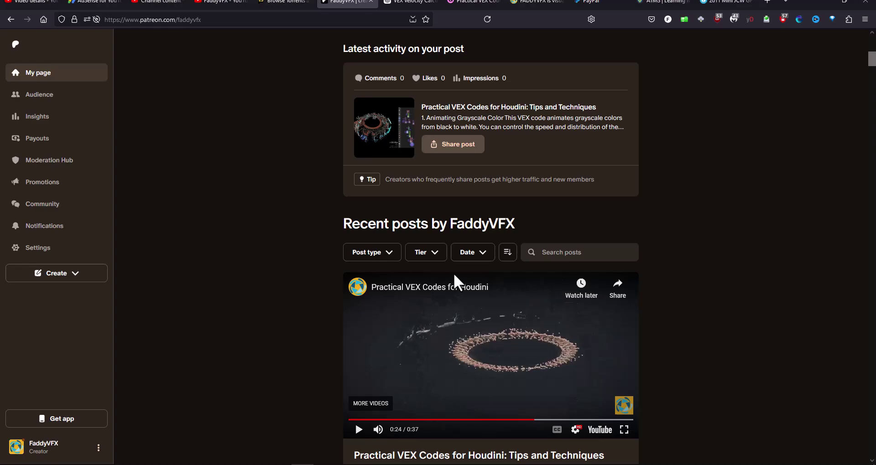
pyautogui.scroll(-5, 453, 278)
pyautogui.scroll(-7, 458, 289)
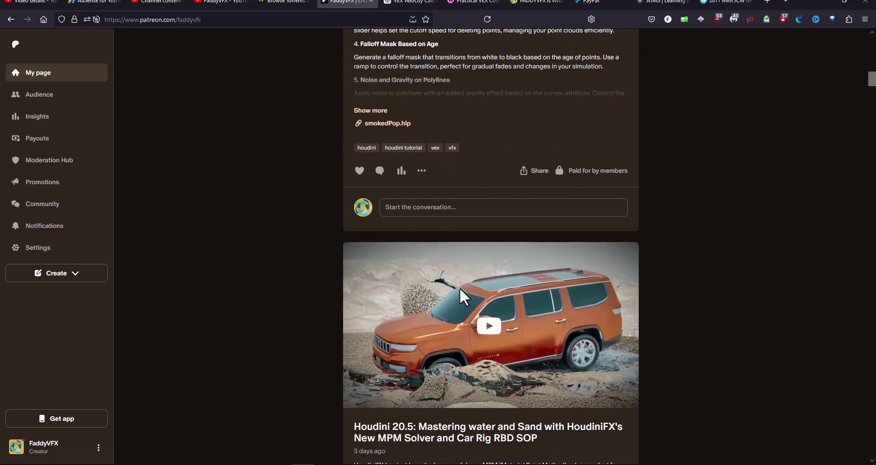
pyautogui.scroll(-8, 459, 288)
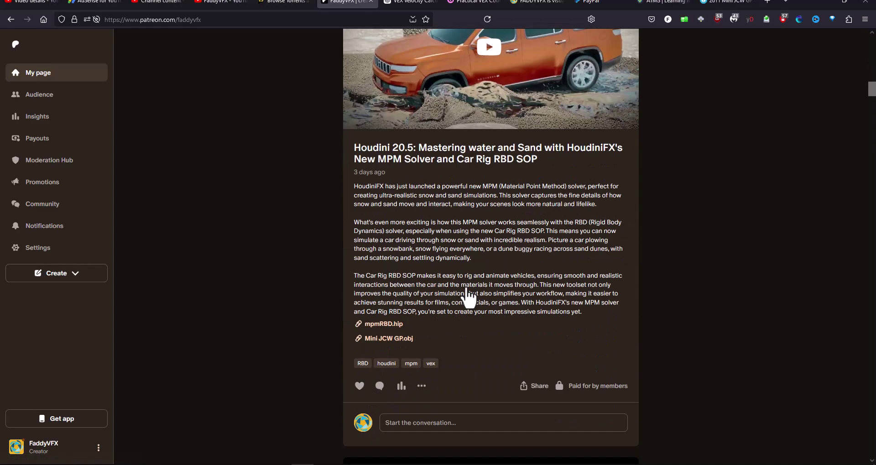
pyautogui.scroll(4, 464, 286)
pyautogui.scroll(-20, 470, 305)
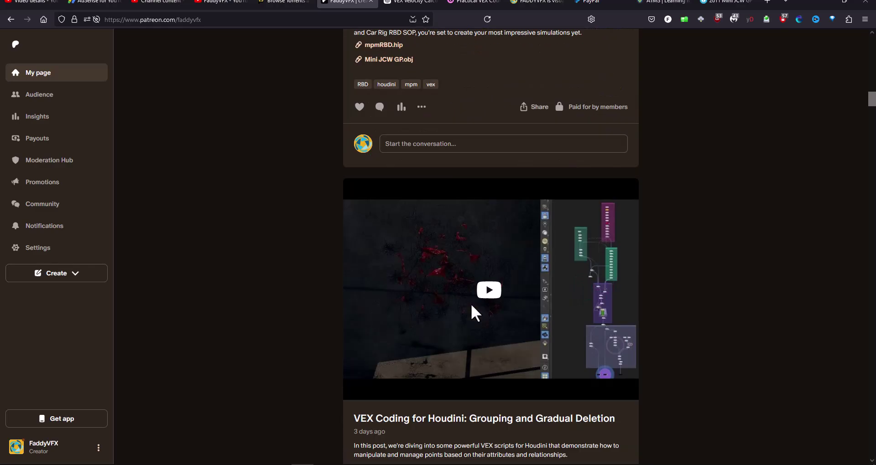
pyautogui.scroll(-10, 470, 308)
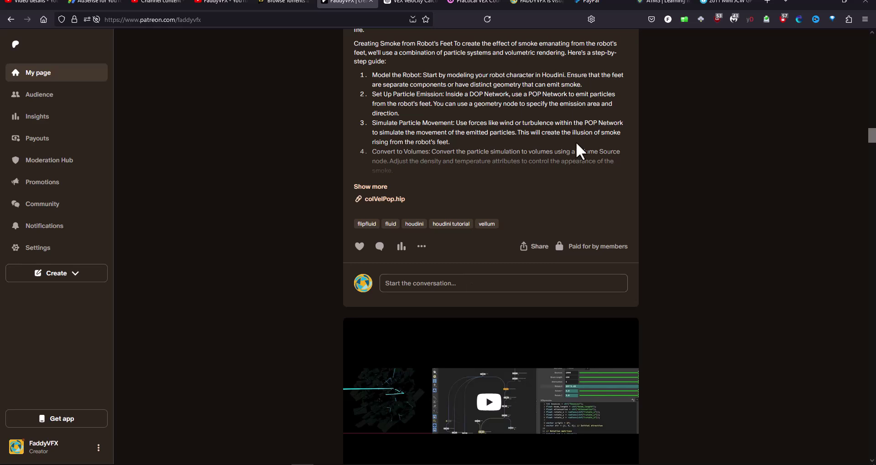
# Switch to the Houdini window with mpmRBD.hip and view its debris scene and running Karma render
pyautogui.moveTo(324, 464)
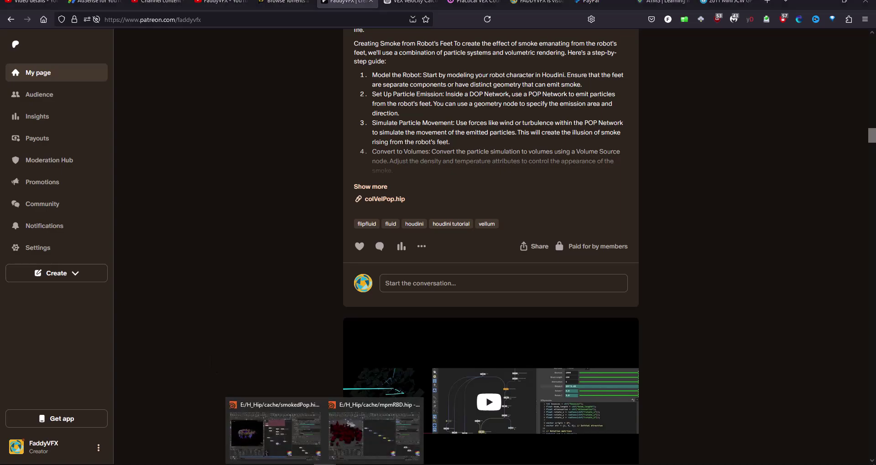
pyautogui.click(368, 443)
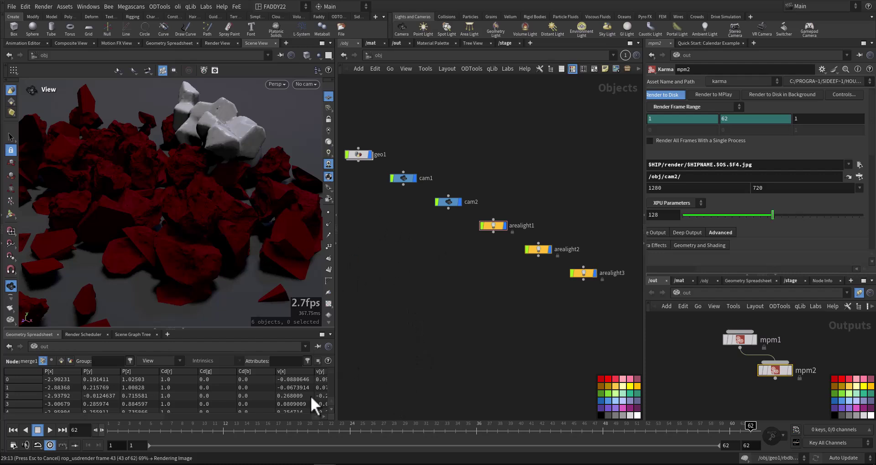
pyautogui.moveTo(302, 464)
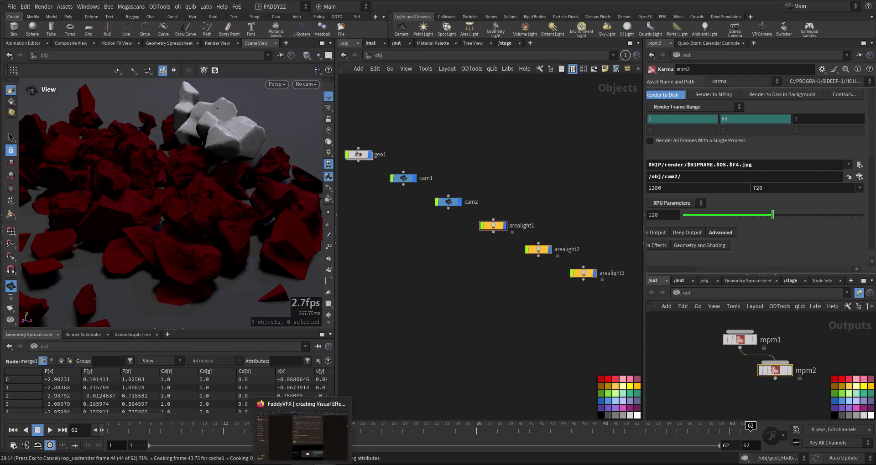